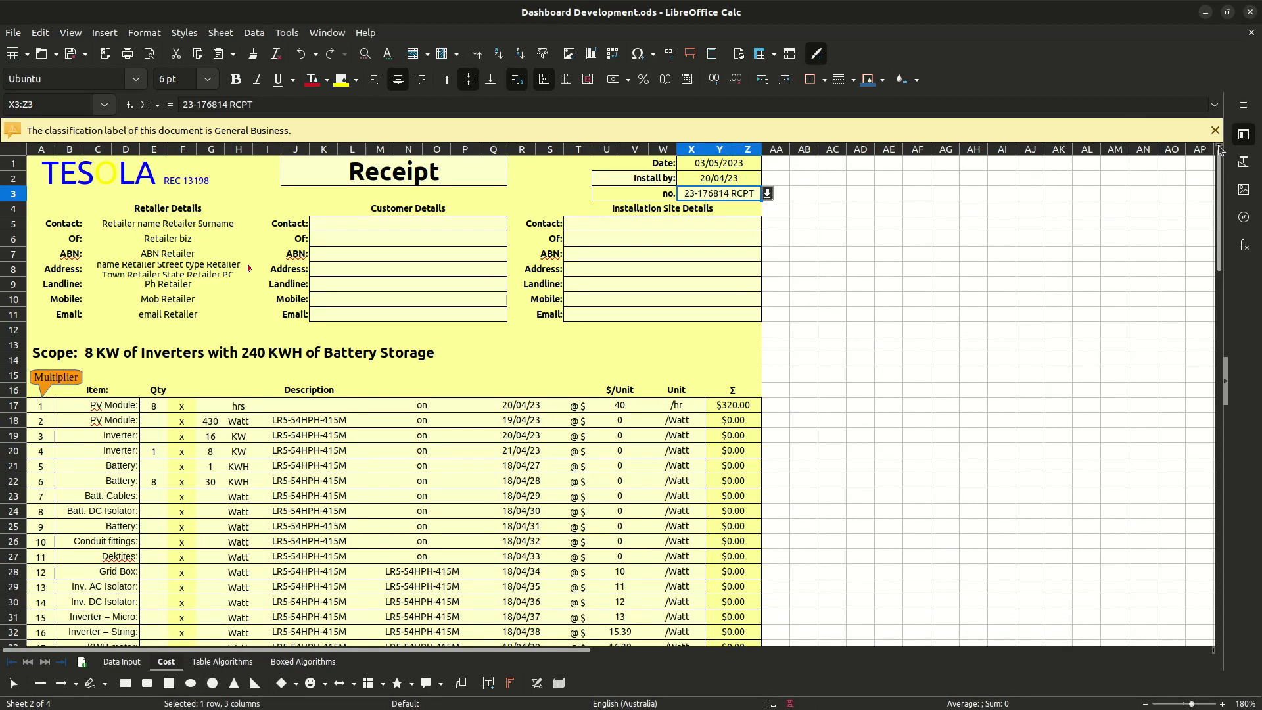
click(1214, 130)
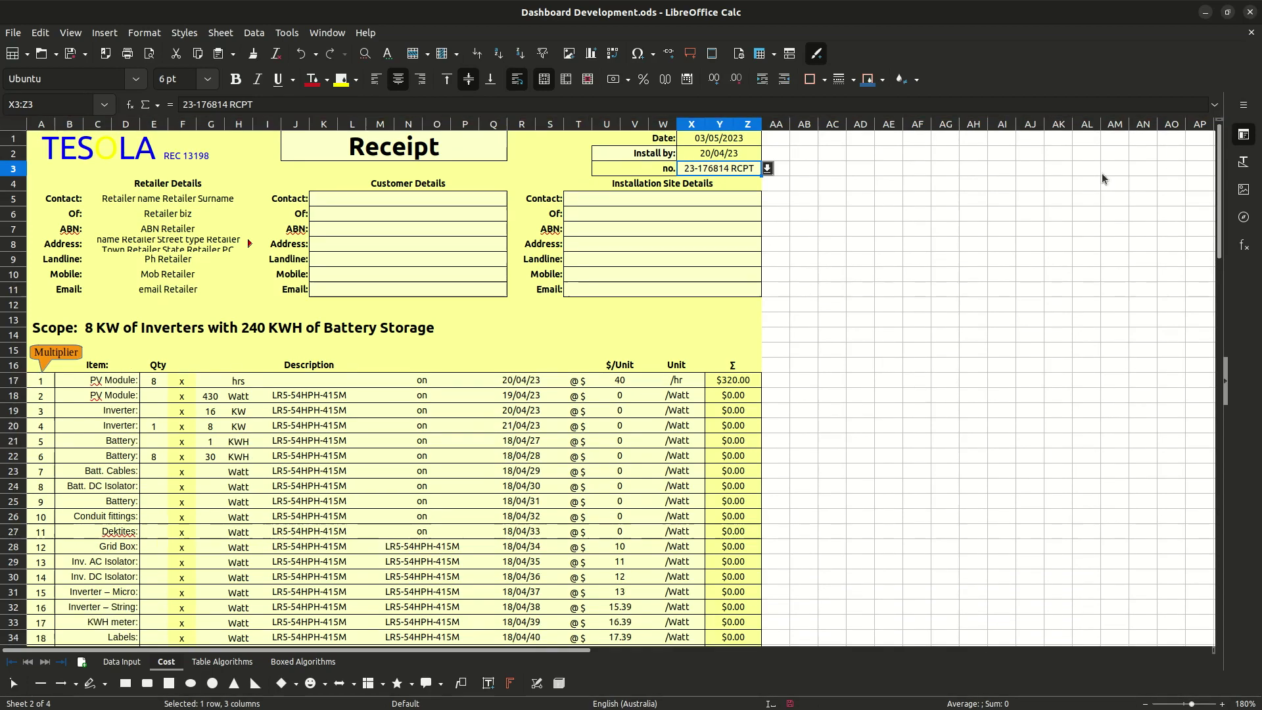
Dismiss the classification notice and review the title's document-type list, keeping Receipt as the title
click(466, 150)
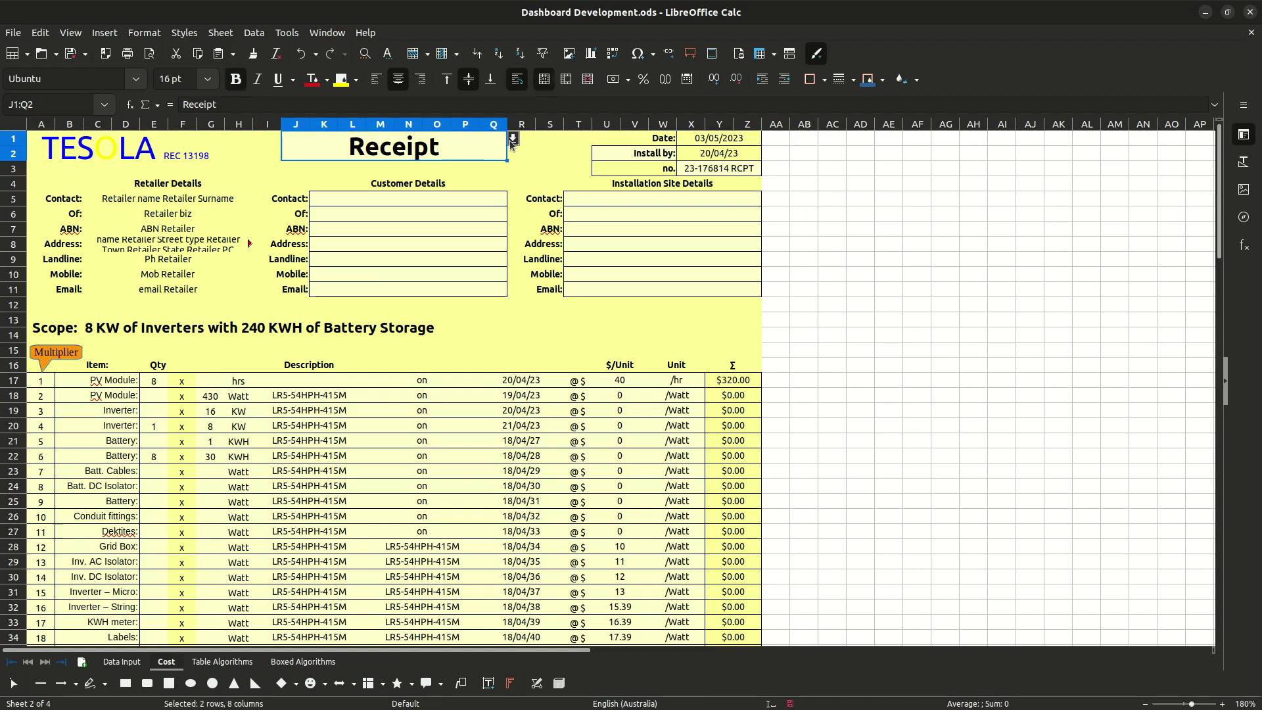
click(513, 139)
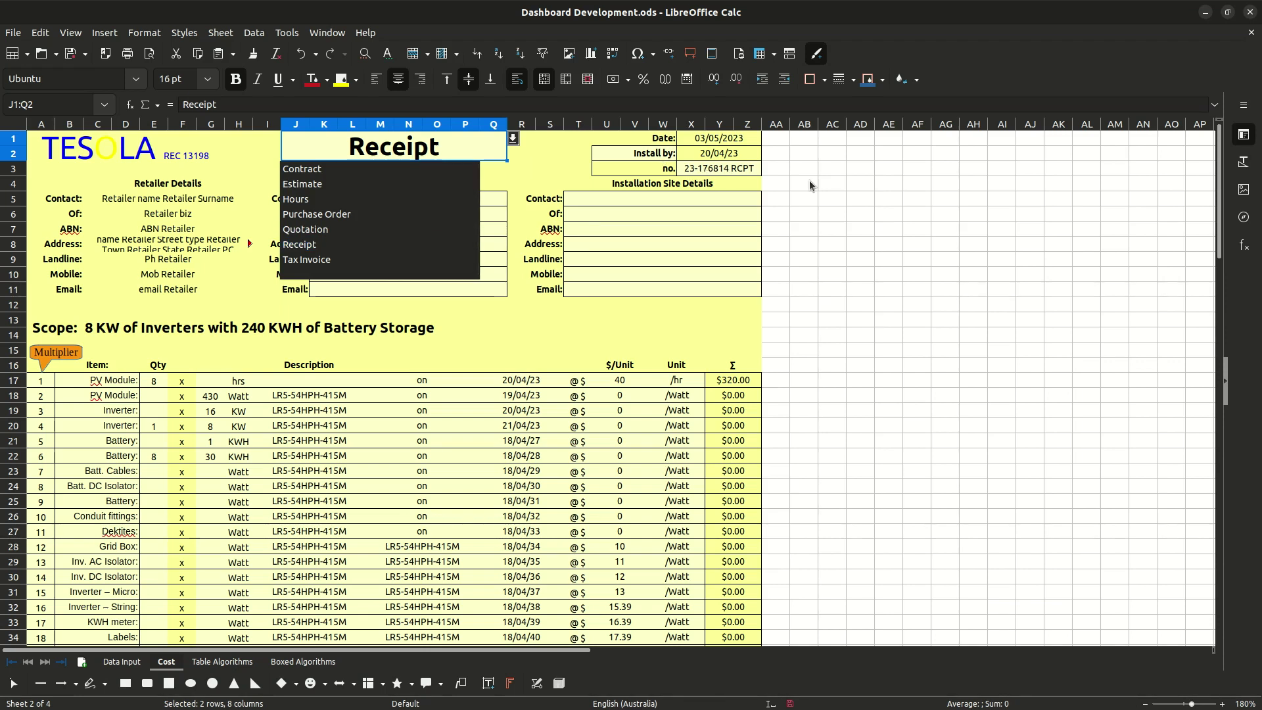
key(Escape)
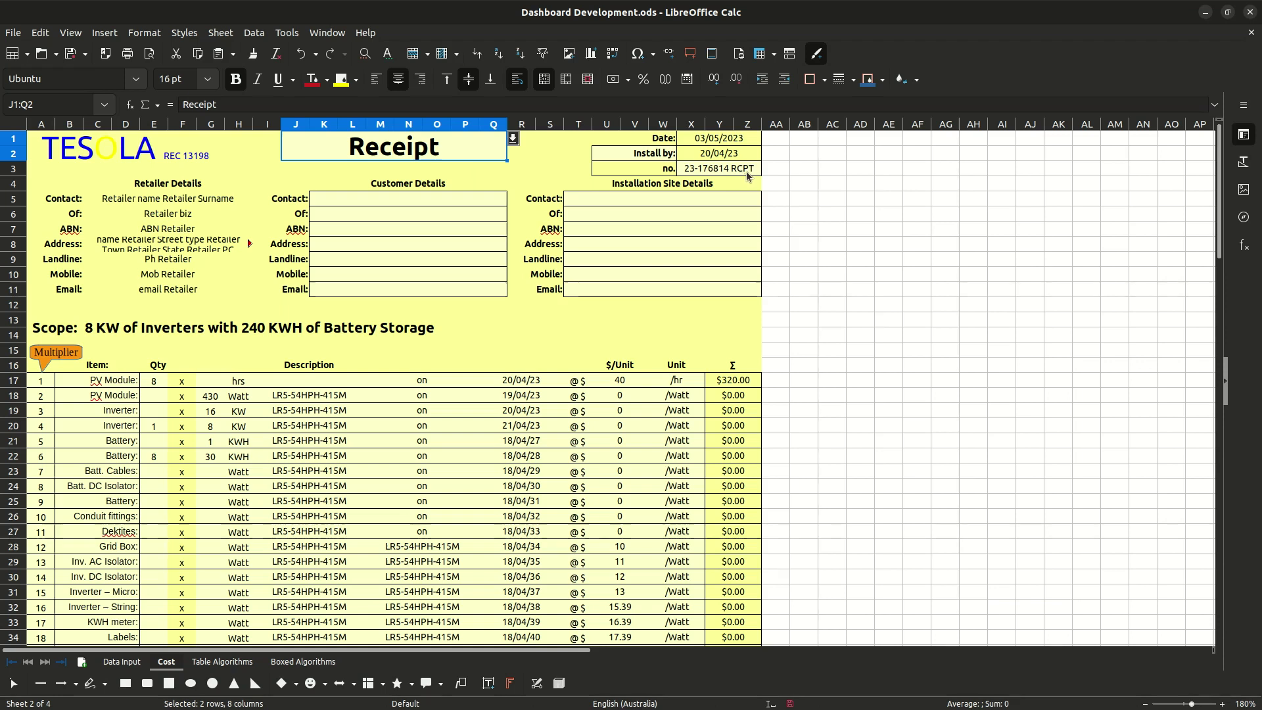
click(513, 139)
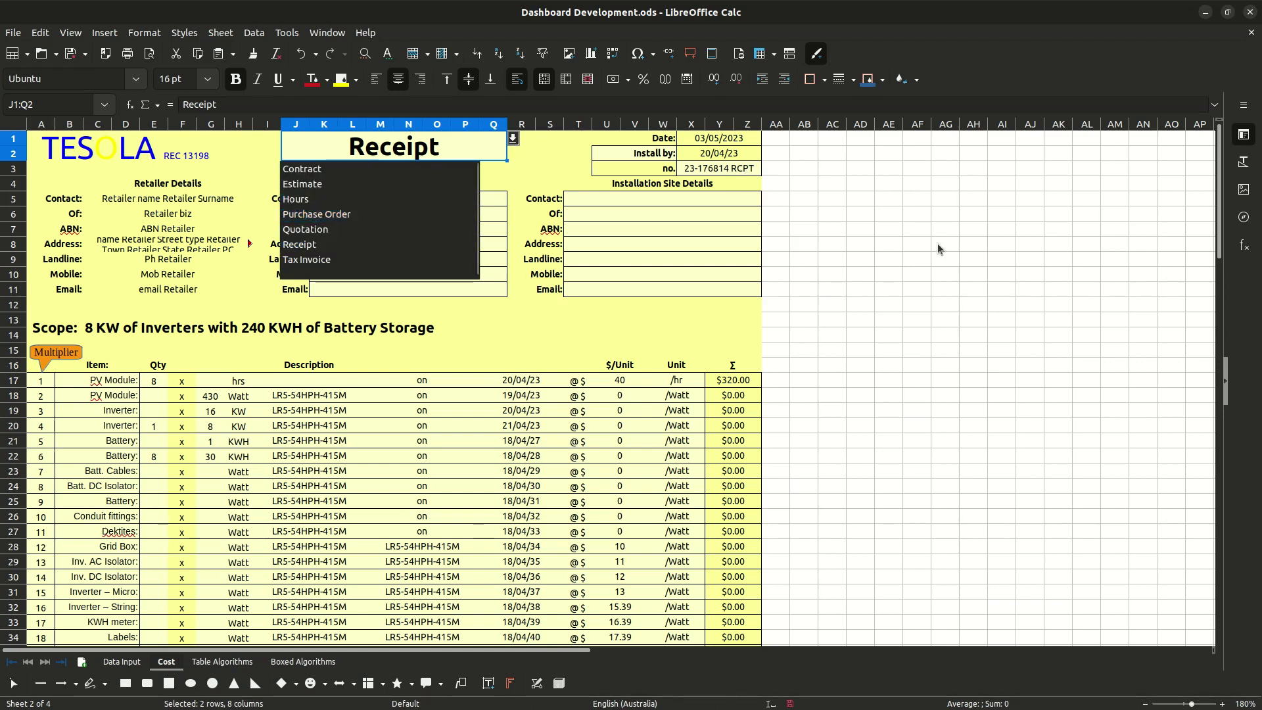
key(Escape)
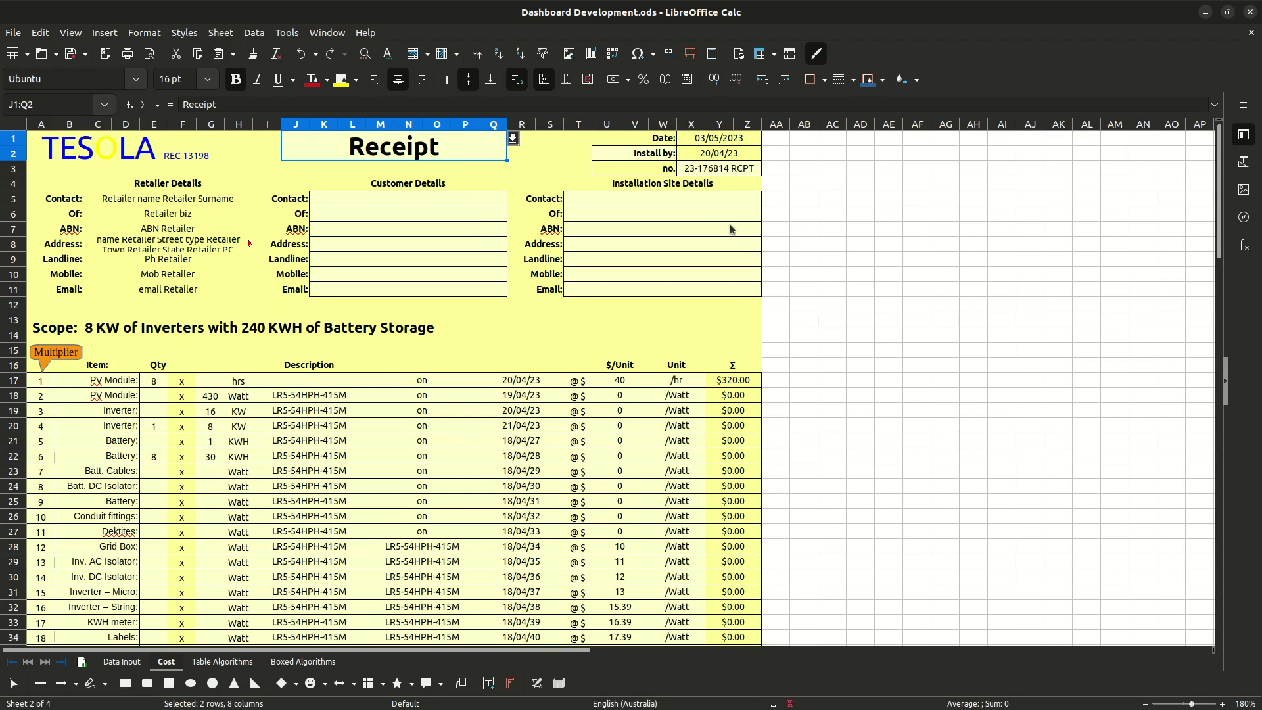
Switch to Boxed Algorithms, zoom in and scroll to the generator's =NOW() date-time cell J8
key(ctrl+Page_Down)
key(ctrl+Page_Down)
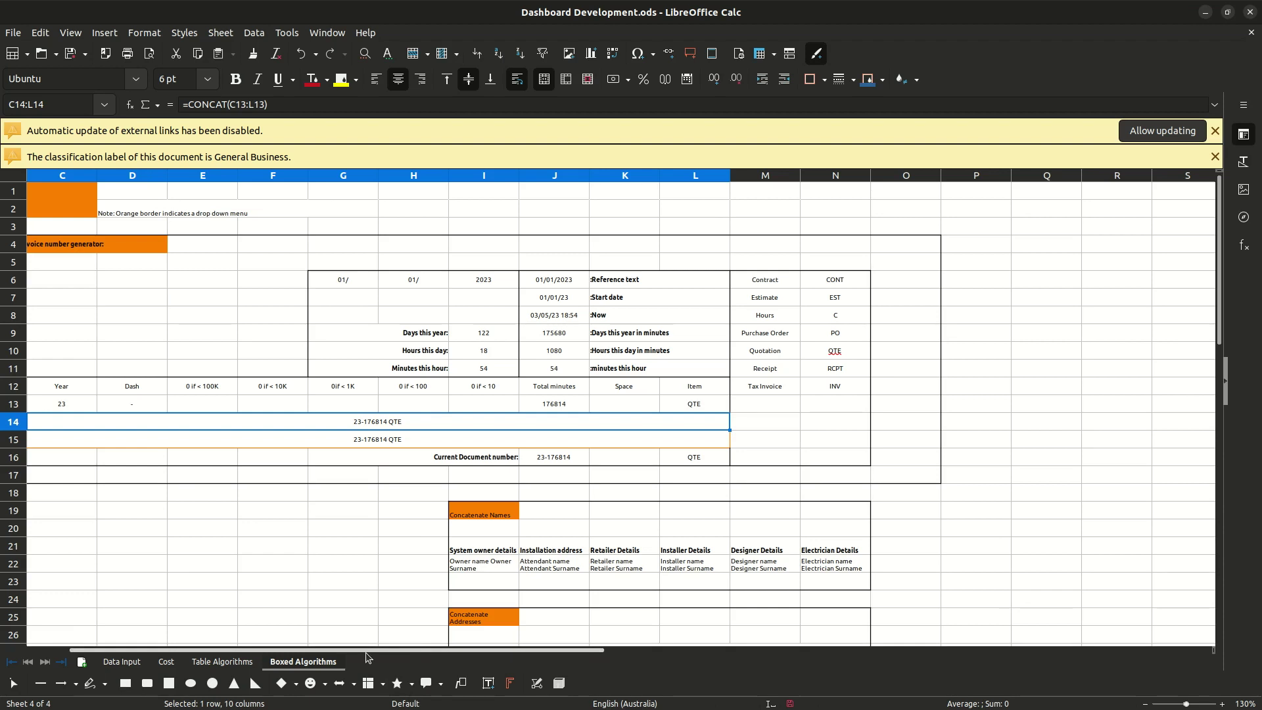
scroll(403, 655, left, 2)
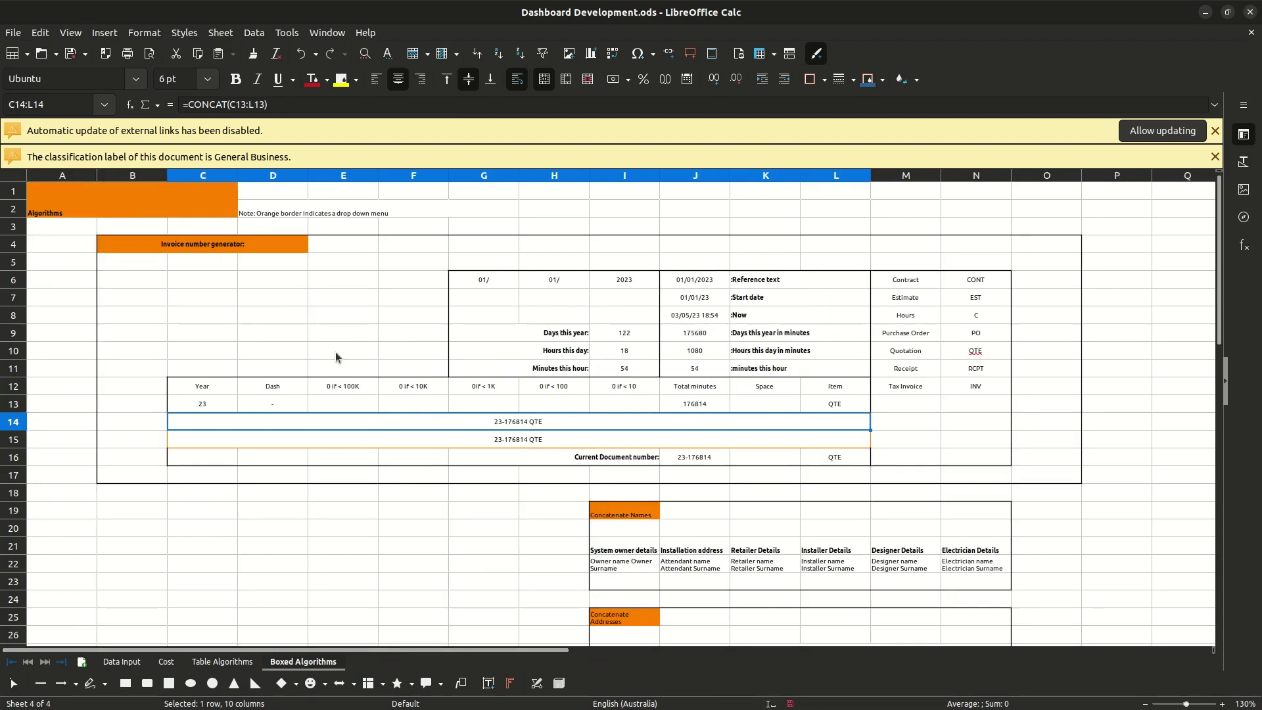
scroll(239, 304, up, 2)
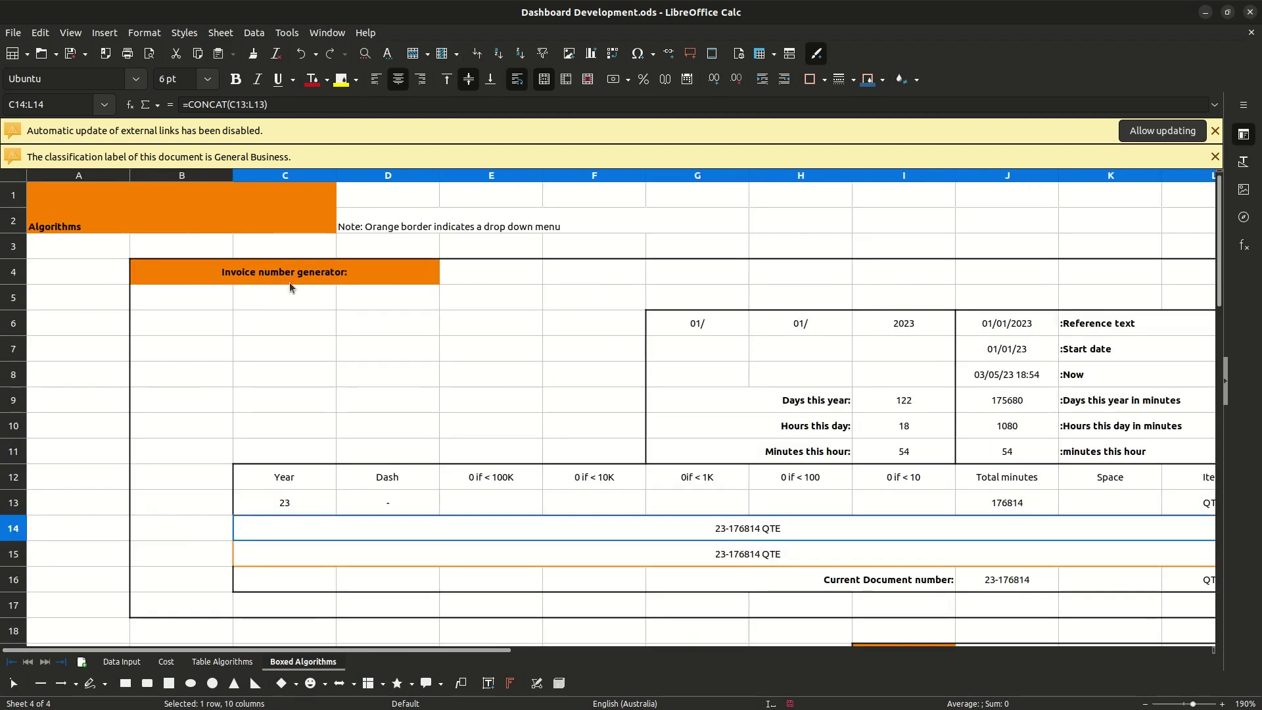
scroll(296, 285, up, 2)
click(368, 227)
click(332, 279)
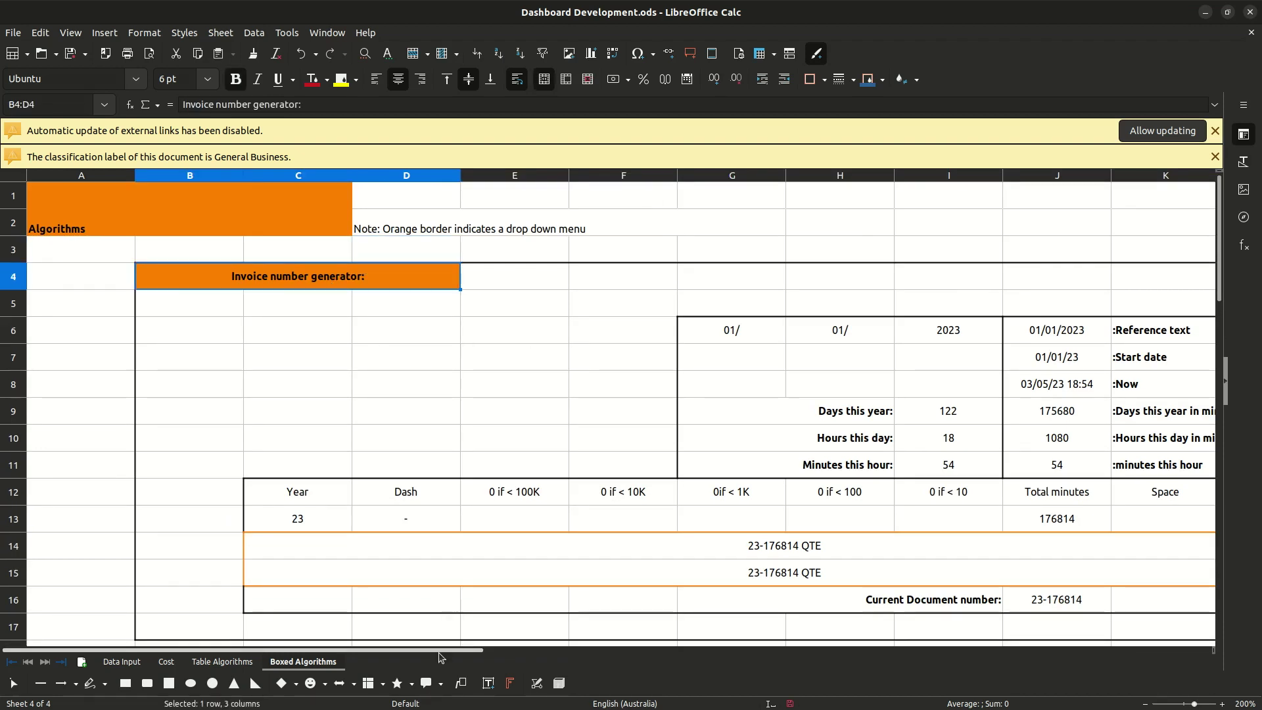
drag(433, 650, 583, 657)
click(721, 397)
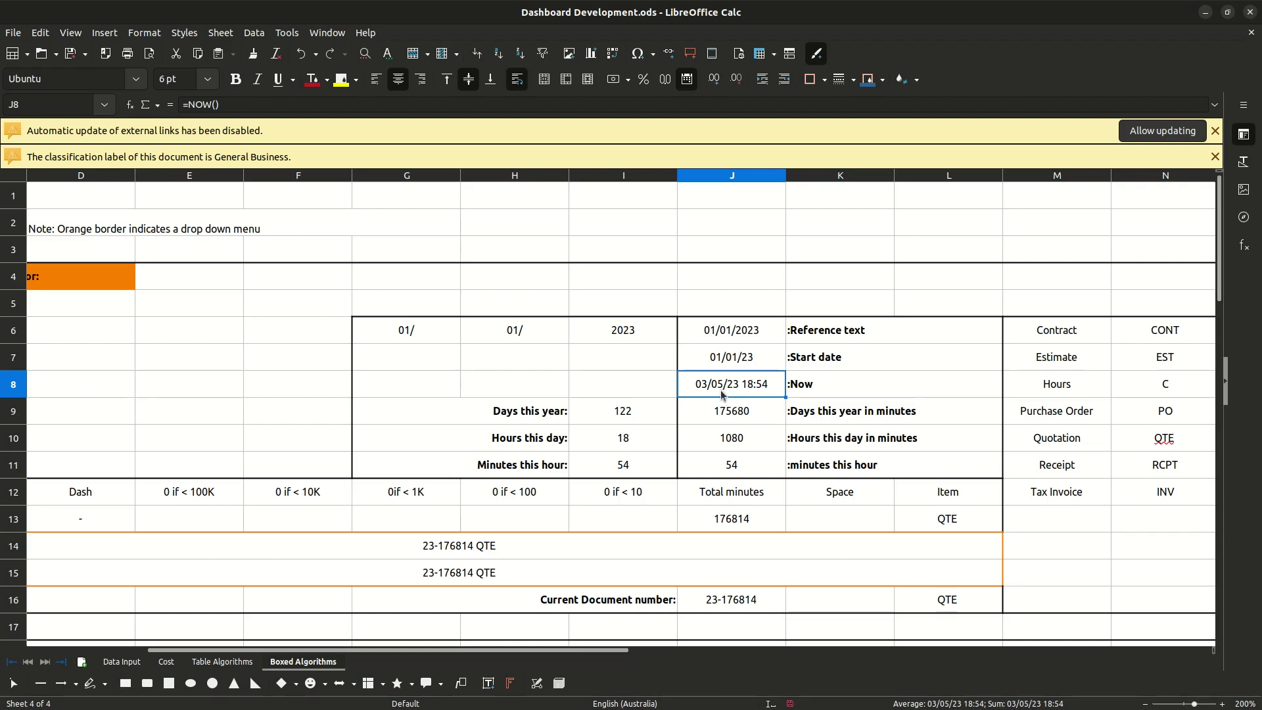
click(424, 338)
click(487, 338)
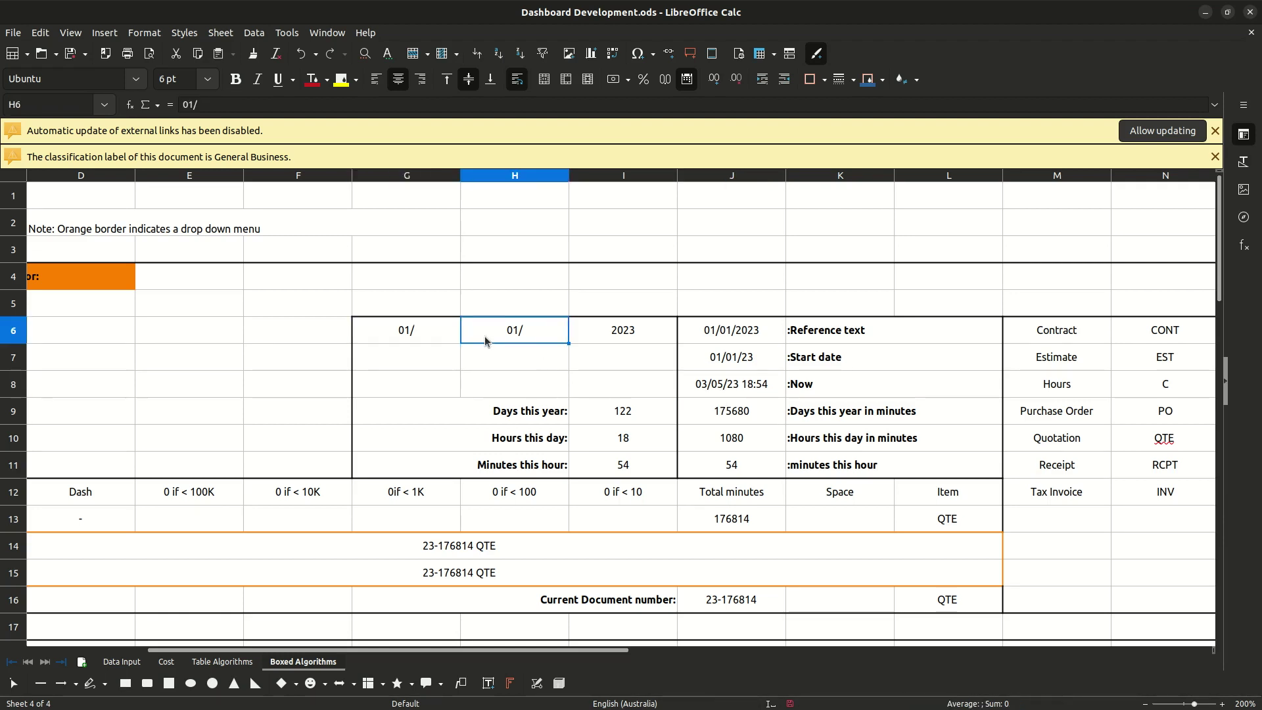
double_click(623, 341)
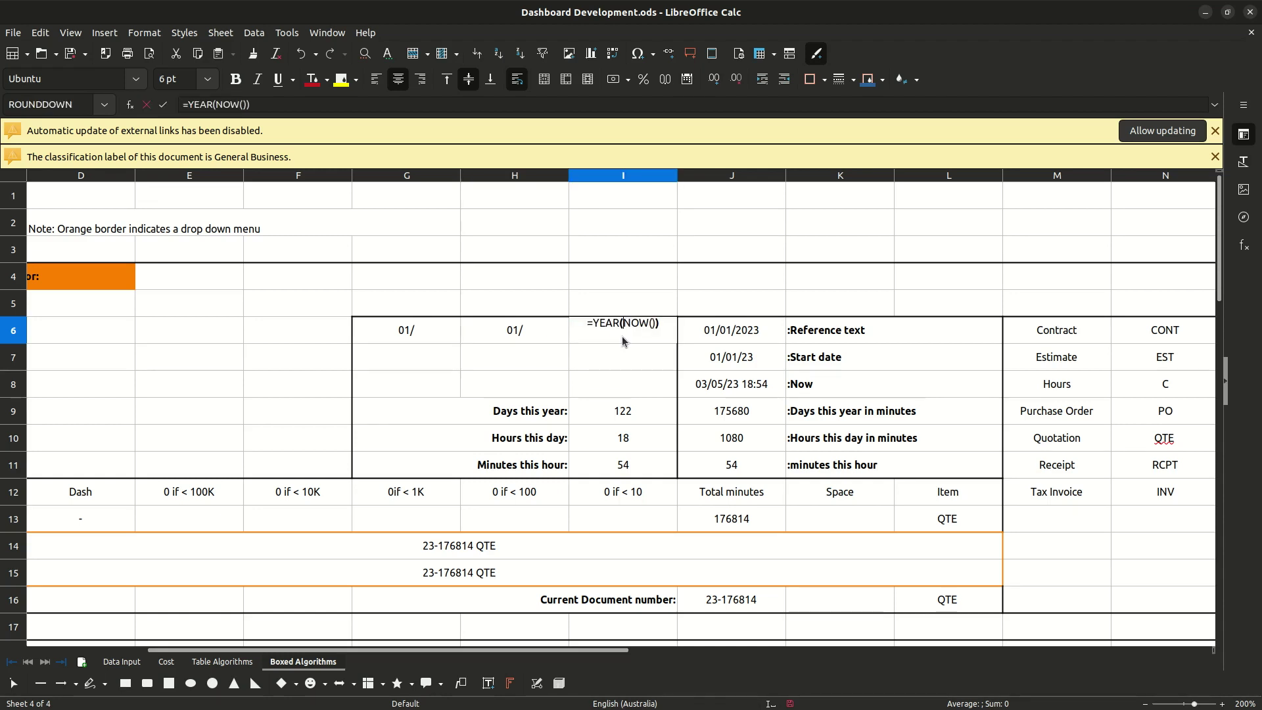
click(128, 108)
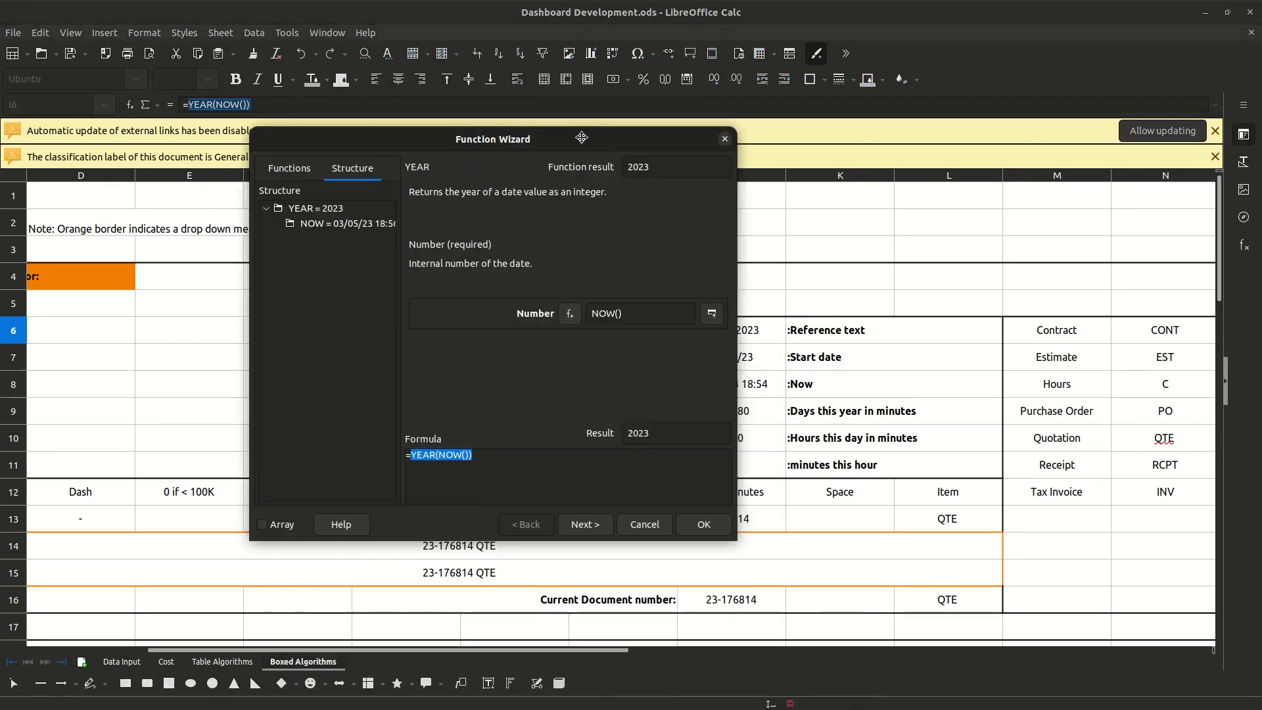
click(279, 172)
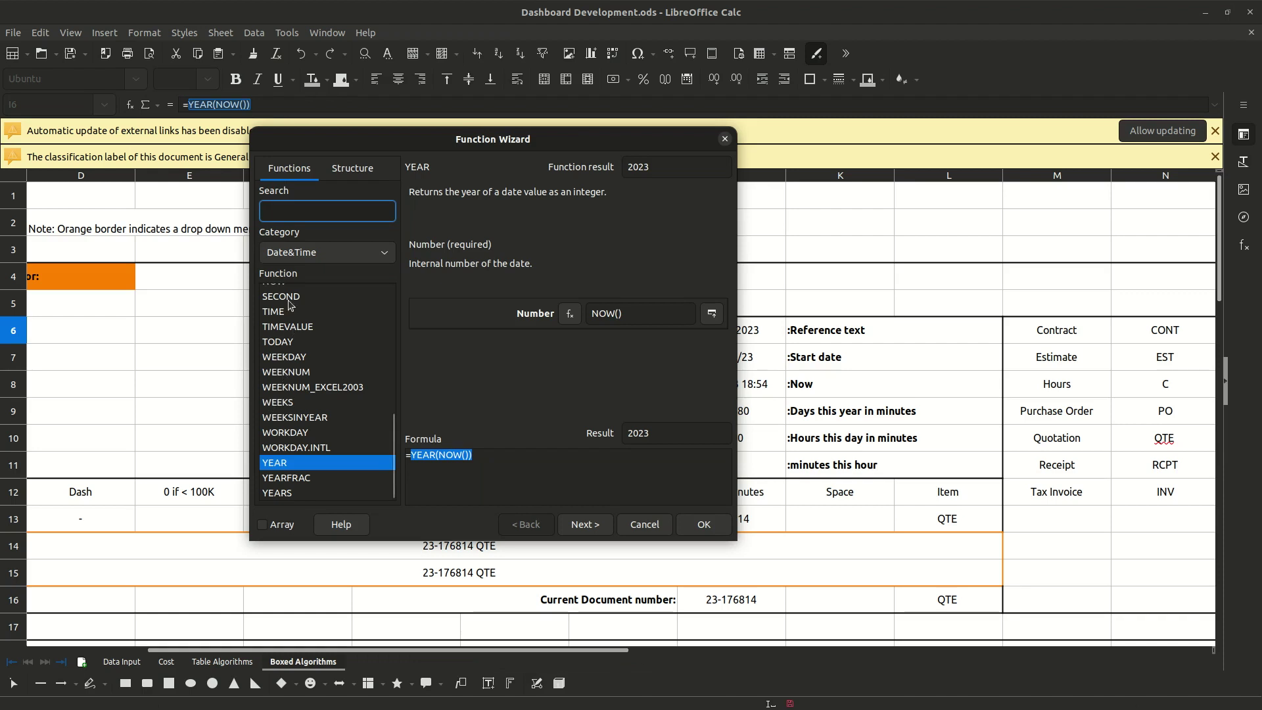
scroll(287, 335, up, 3)
scroll(289, 339, down, 3)
scroll(292, 340, up, 3)
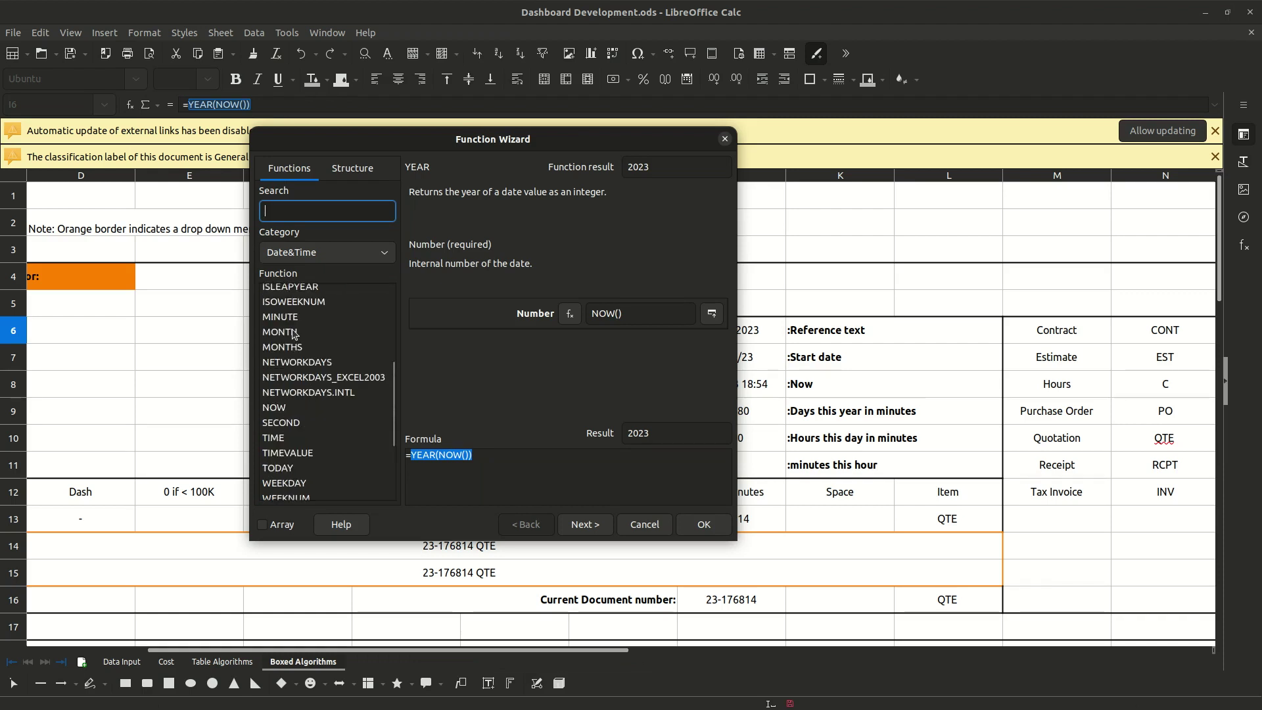
click(315, 255)
click(292, 288)
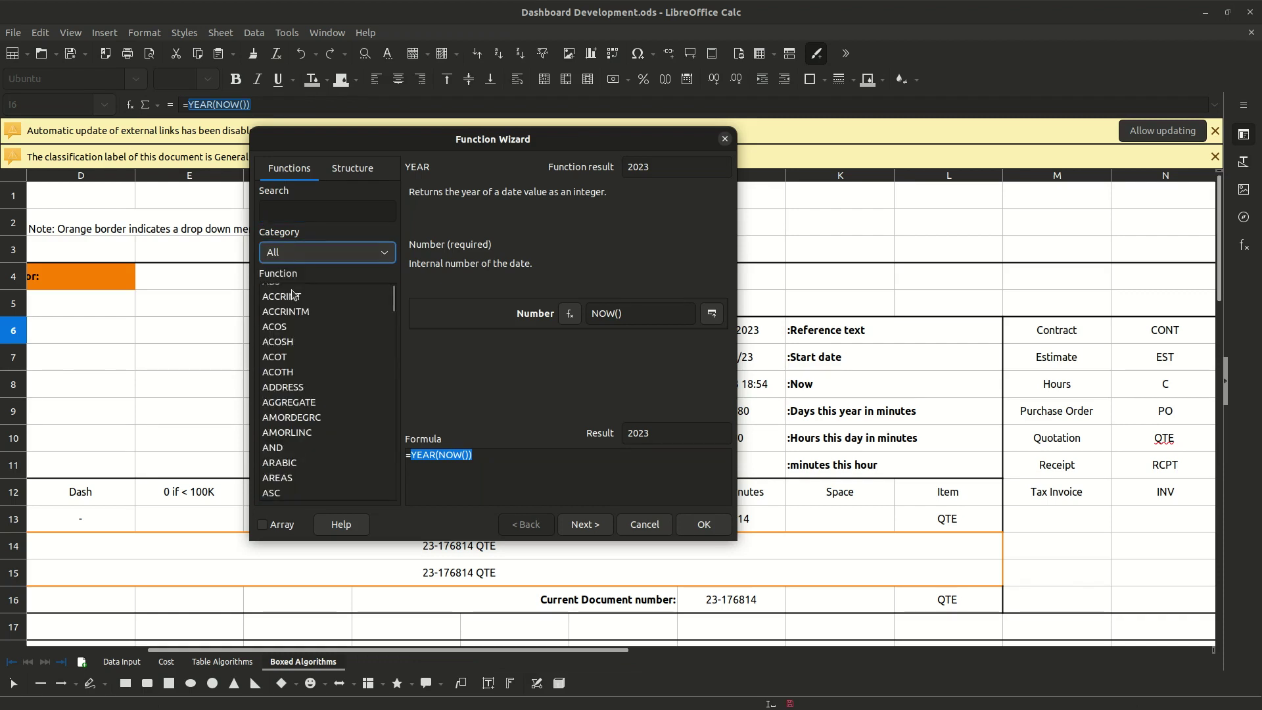
click(724, 138)
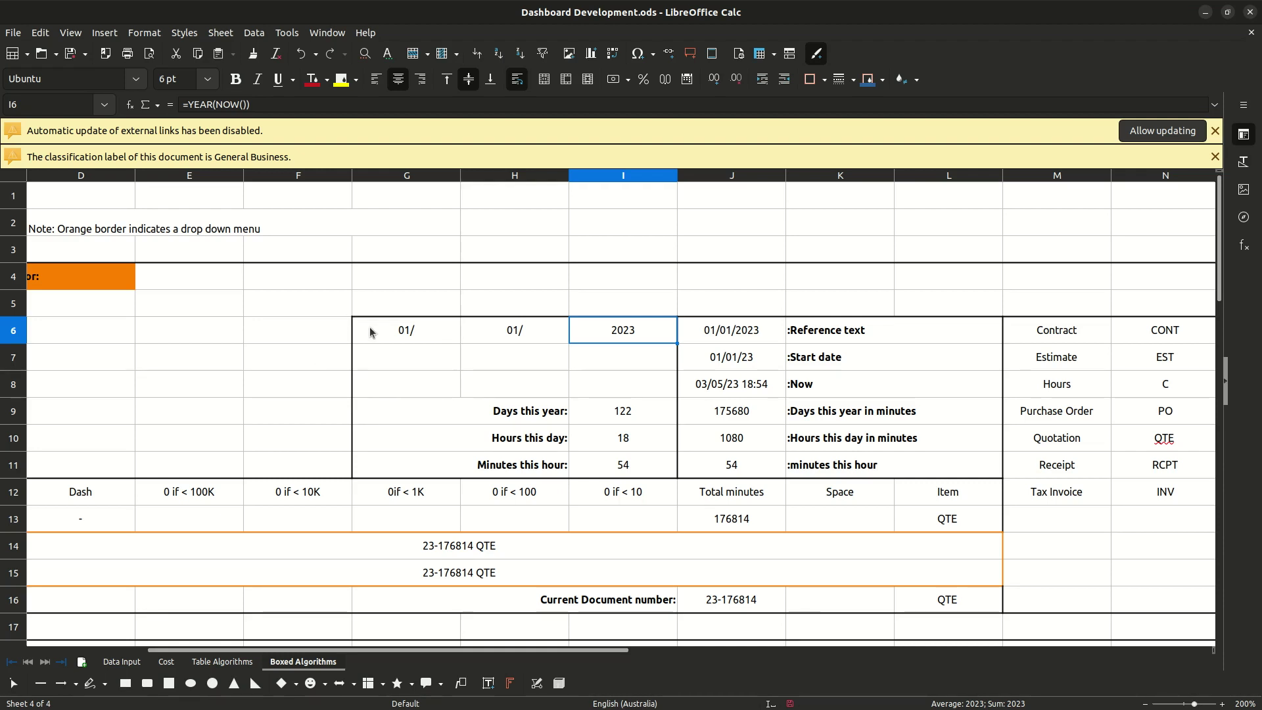
scroll(234, 363, down, 1)
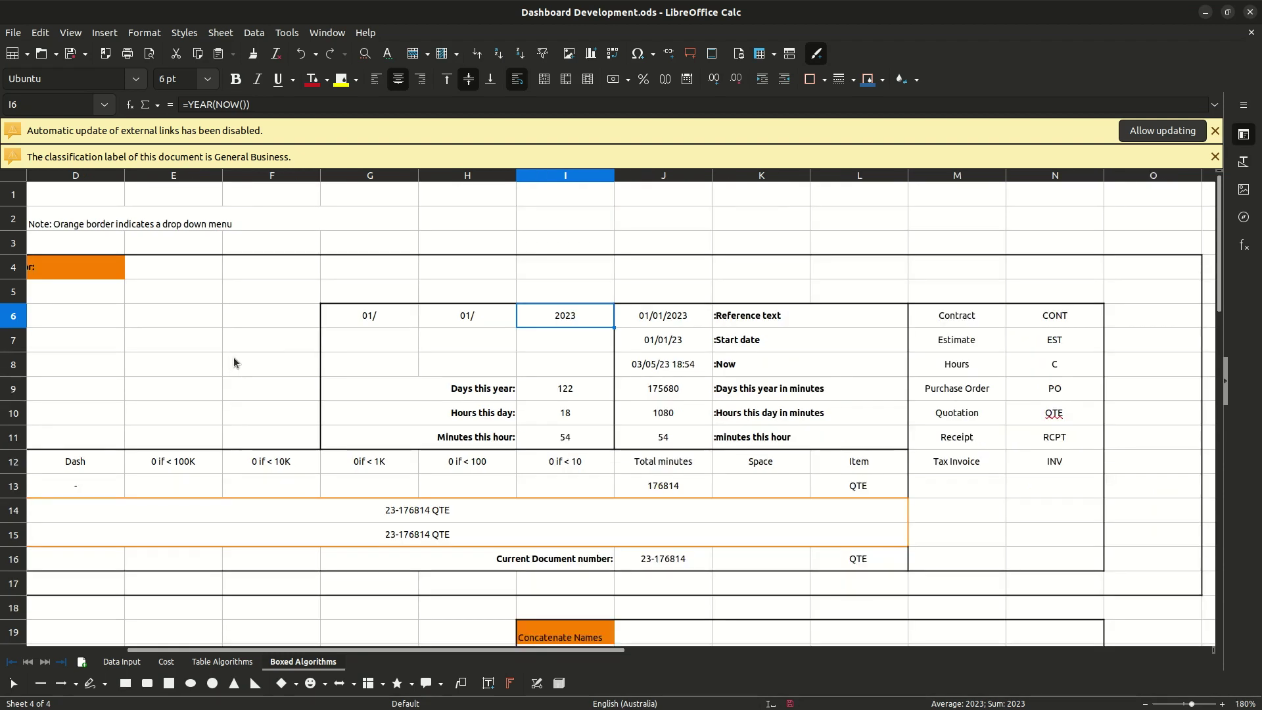
click(343, 322)
click(444, 318)
click(536, 322)
double_click(562, 318)
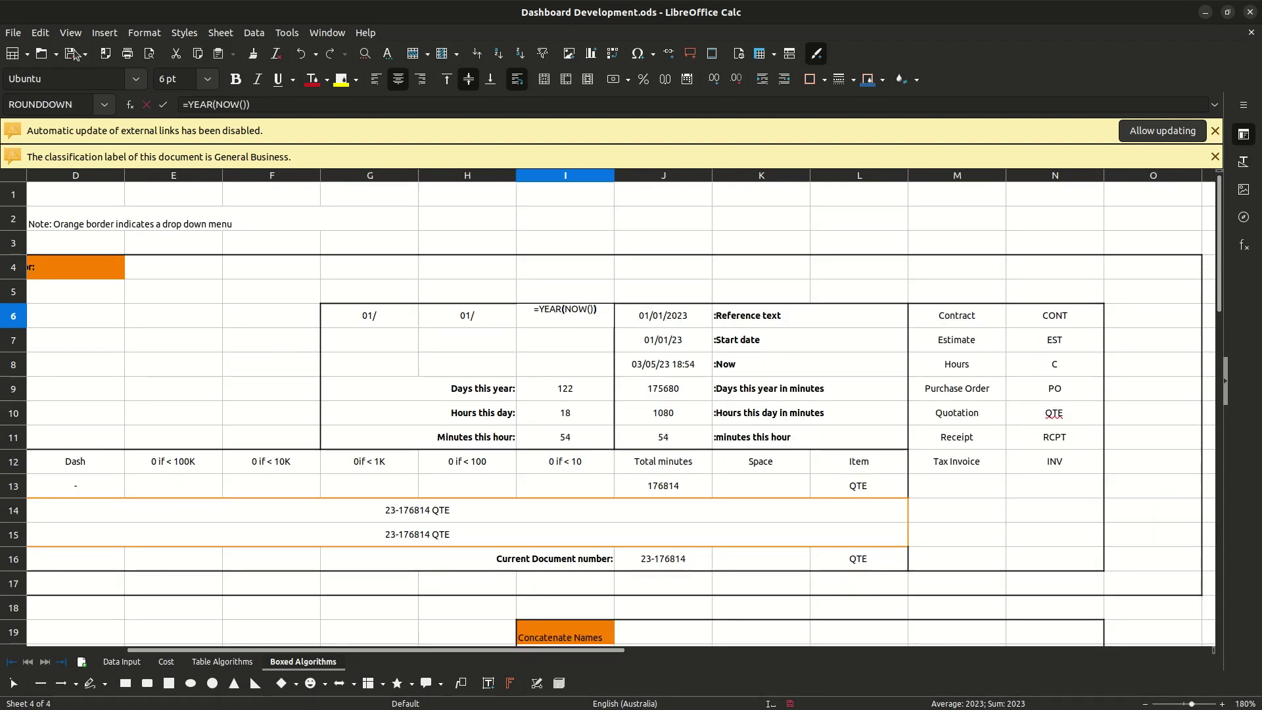
key(Tab)
key(F2)
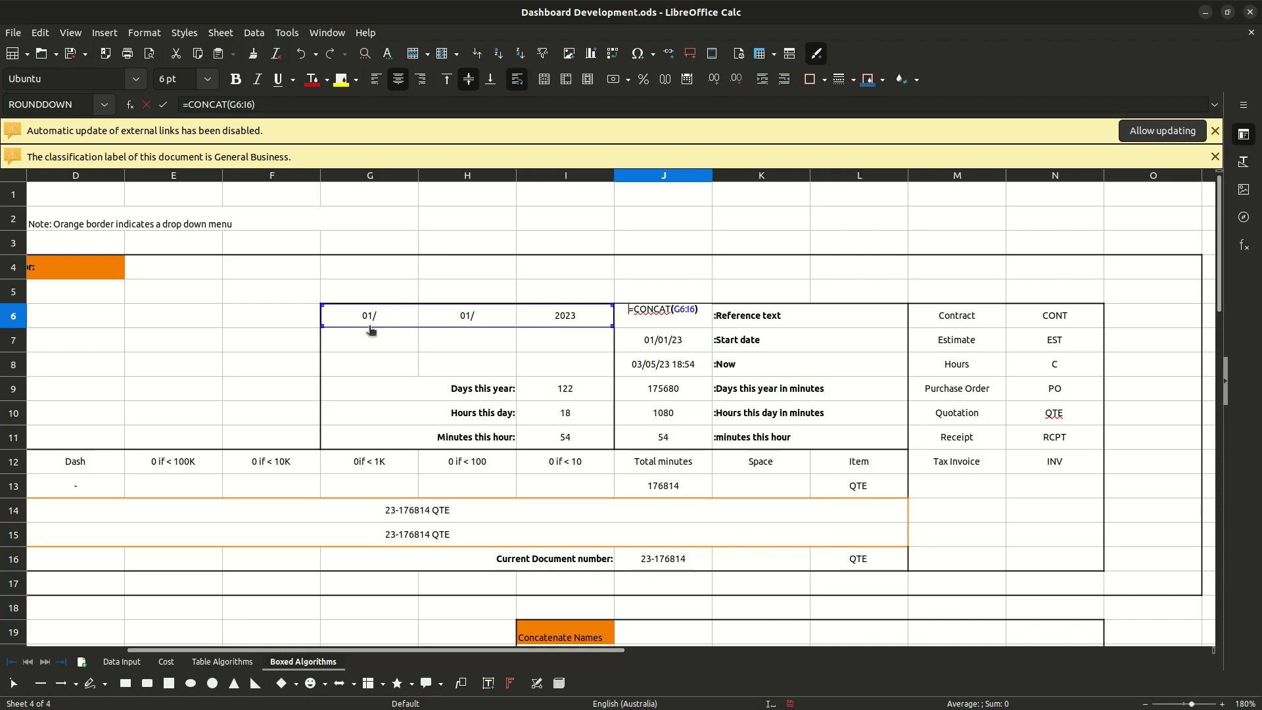
click(163, 105)
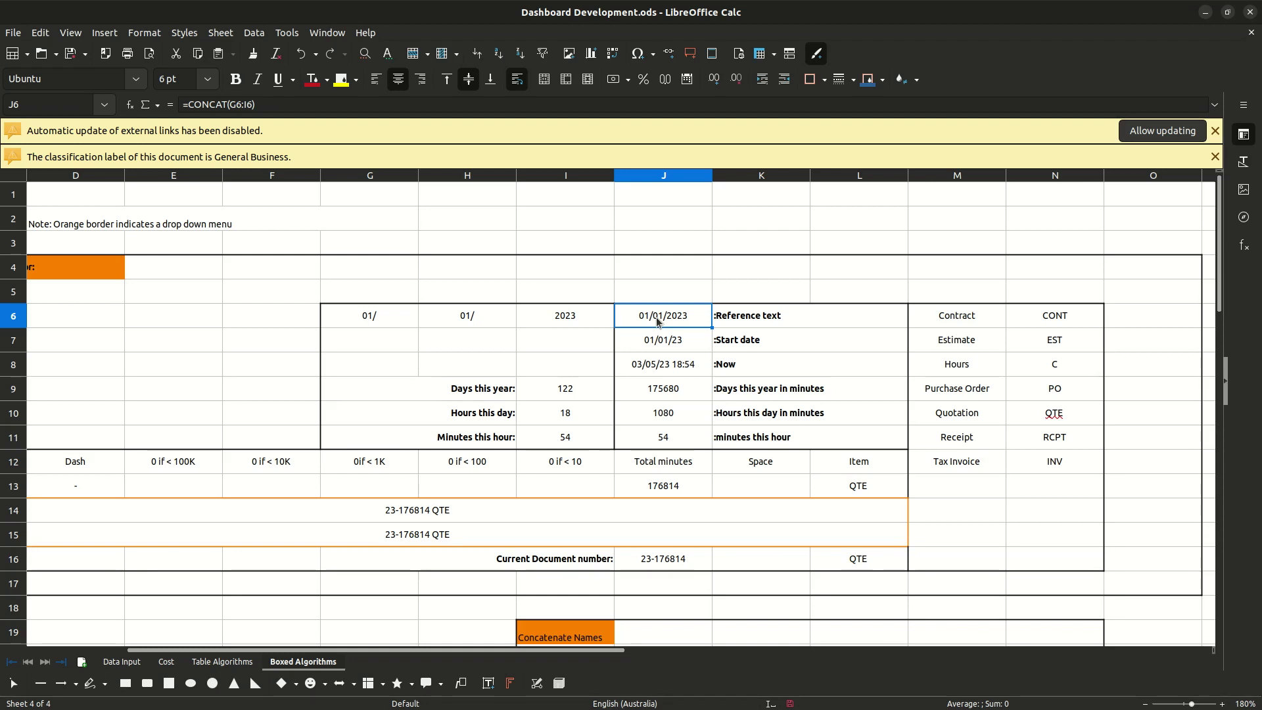
click(572, 321)
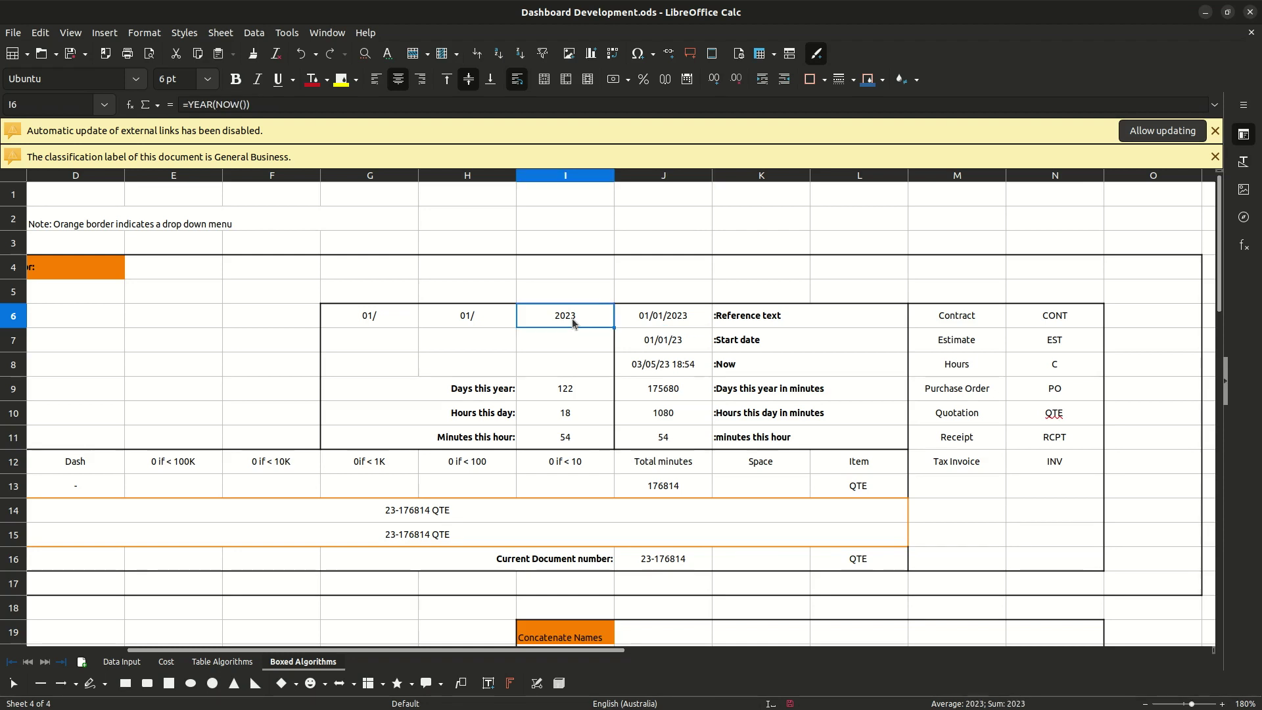
click(684, 350)
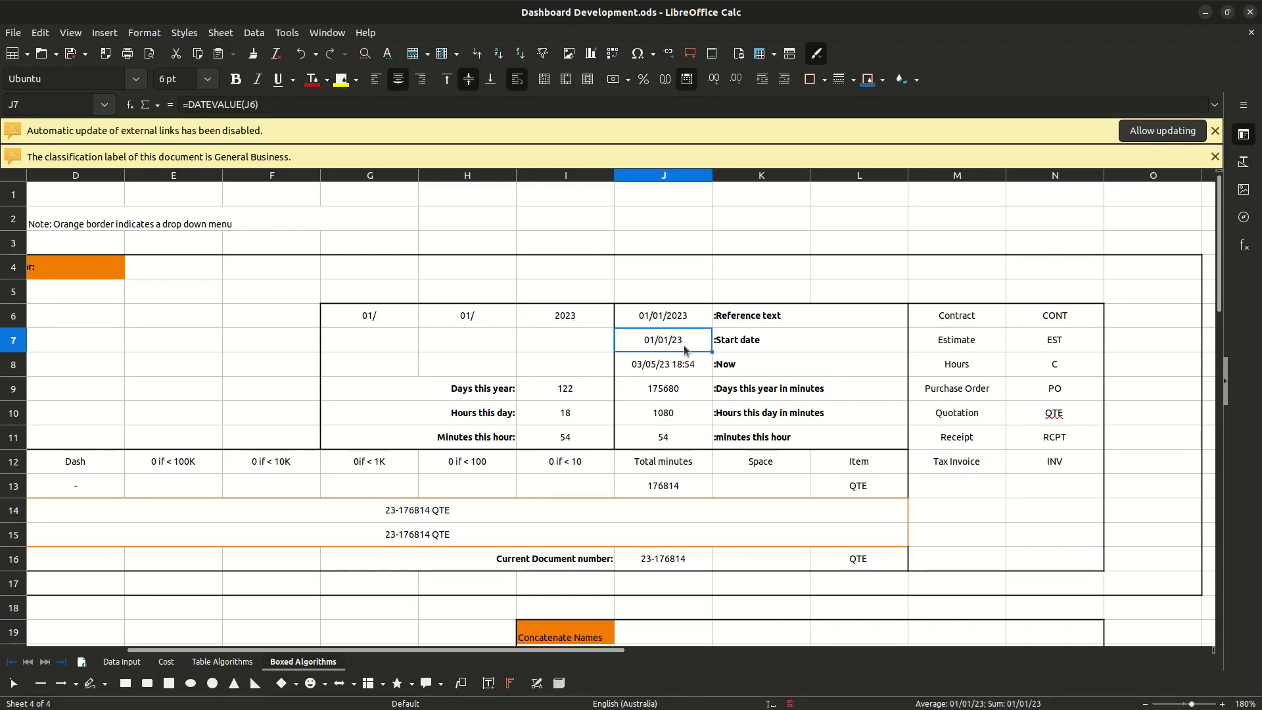
double_click(675, 346)
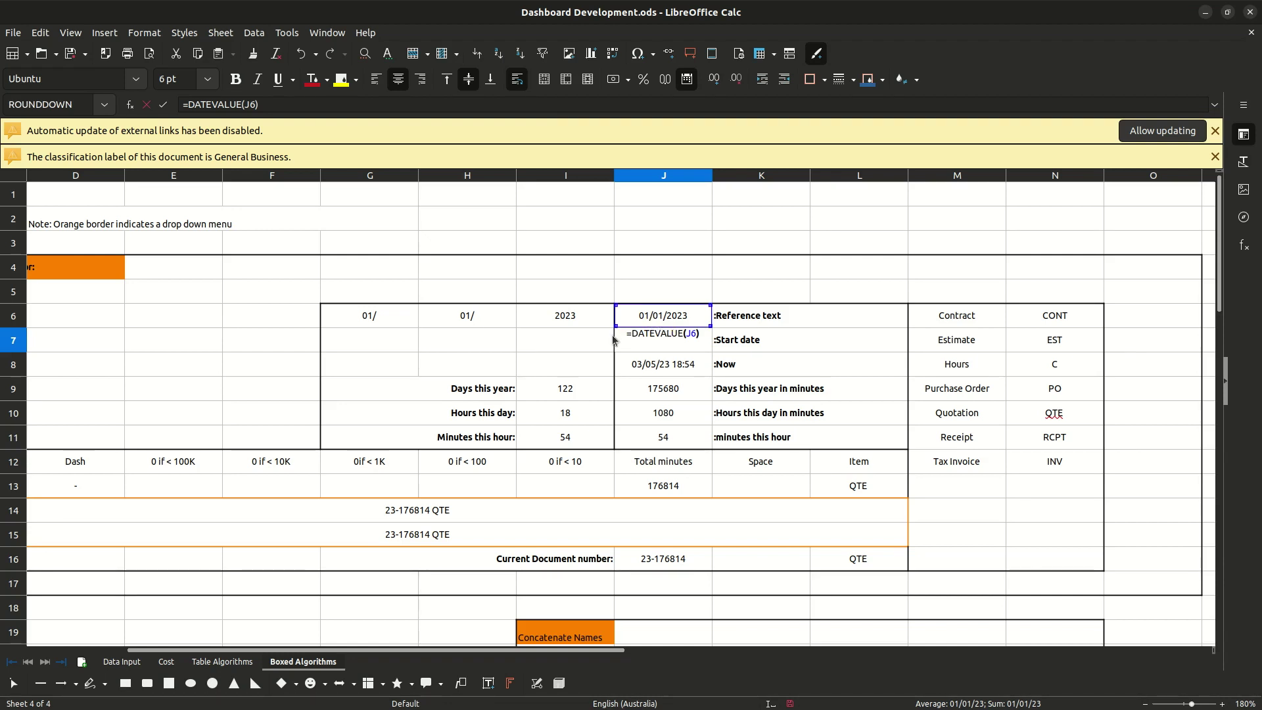
click(162, 104)
click(720, 323)
click(735, 348)
click(734, 366)
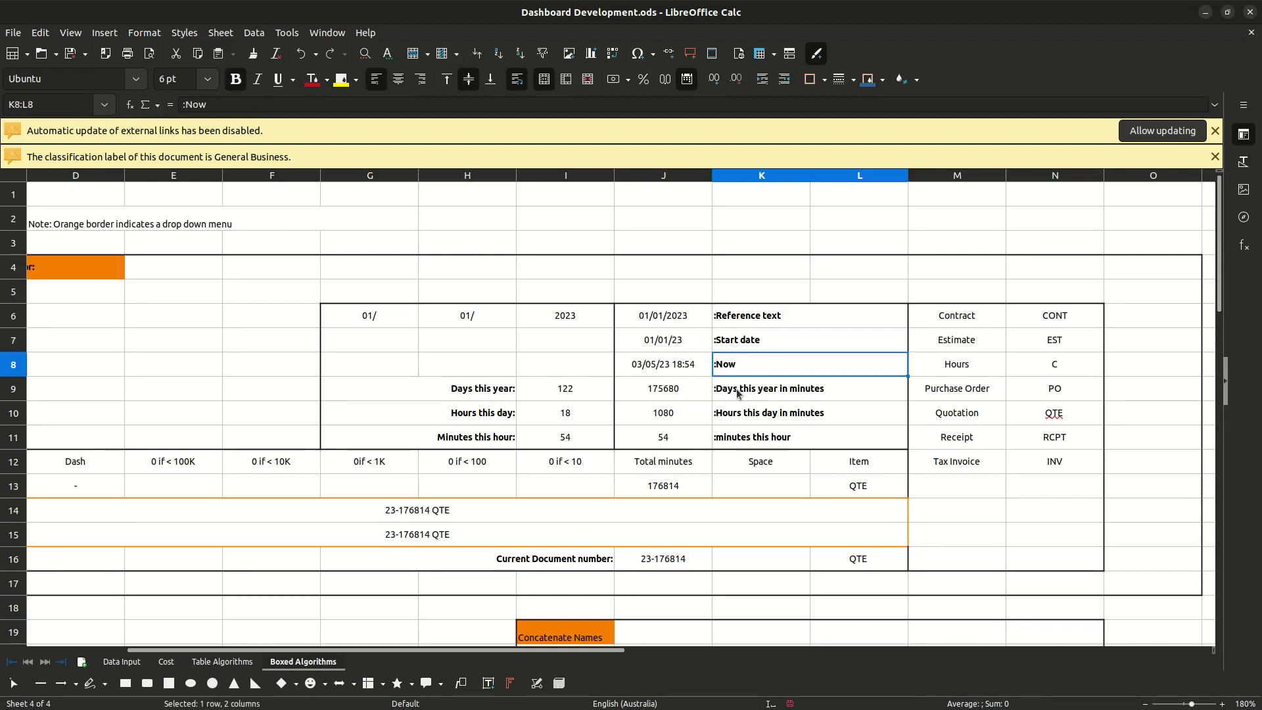
click(737, 394)
click(722, 426)
click(486, 396)
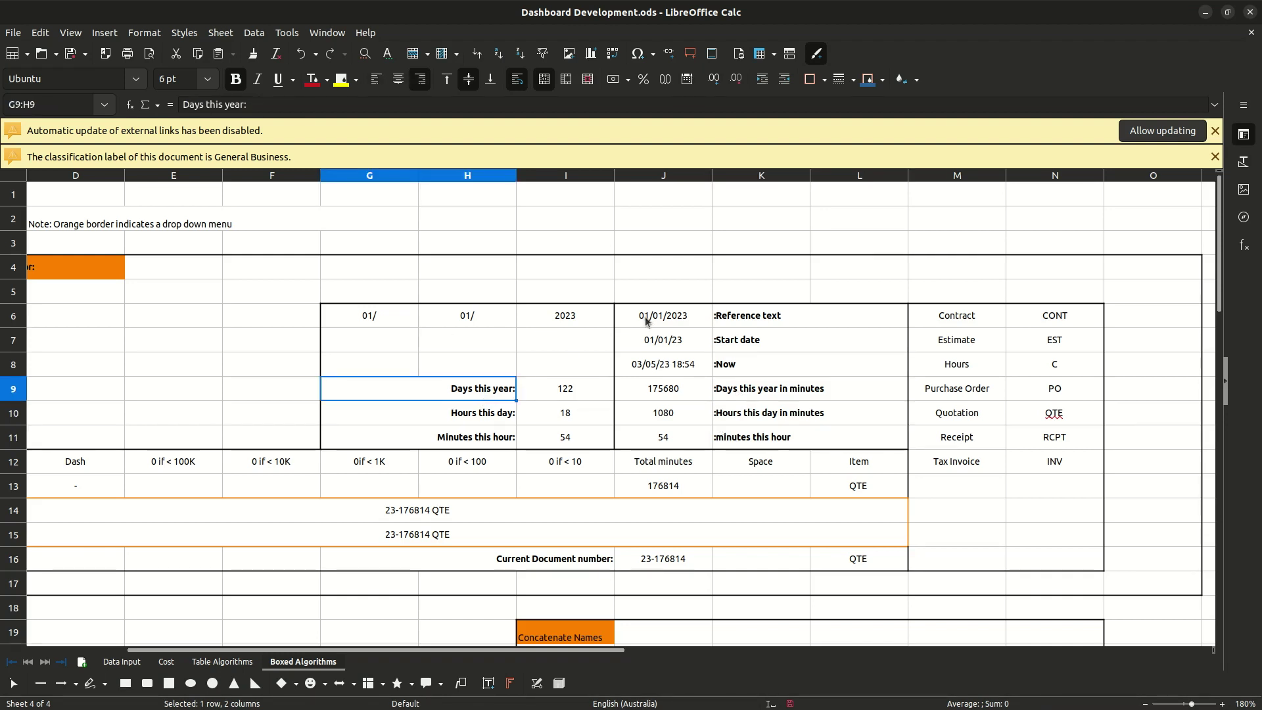
click(360, 320)
click(682, 325)
double_click(682, 325)
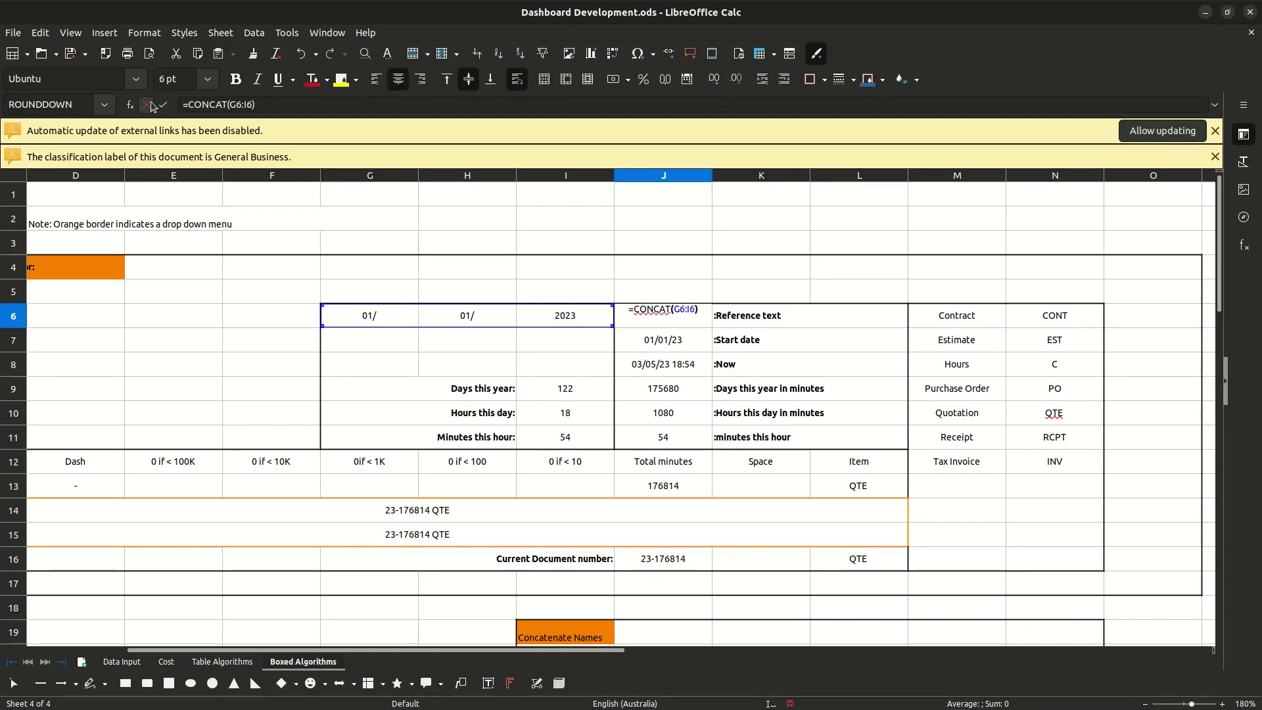
key(Escape)
double_click(623, 336)
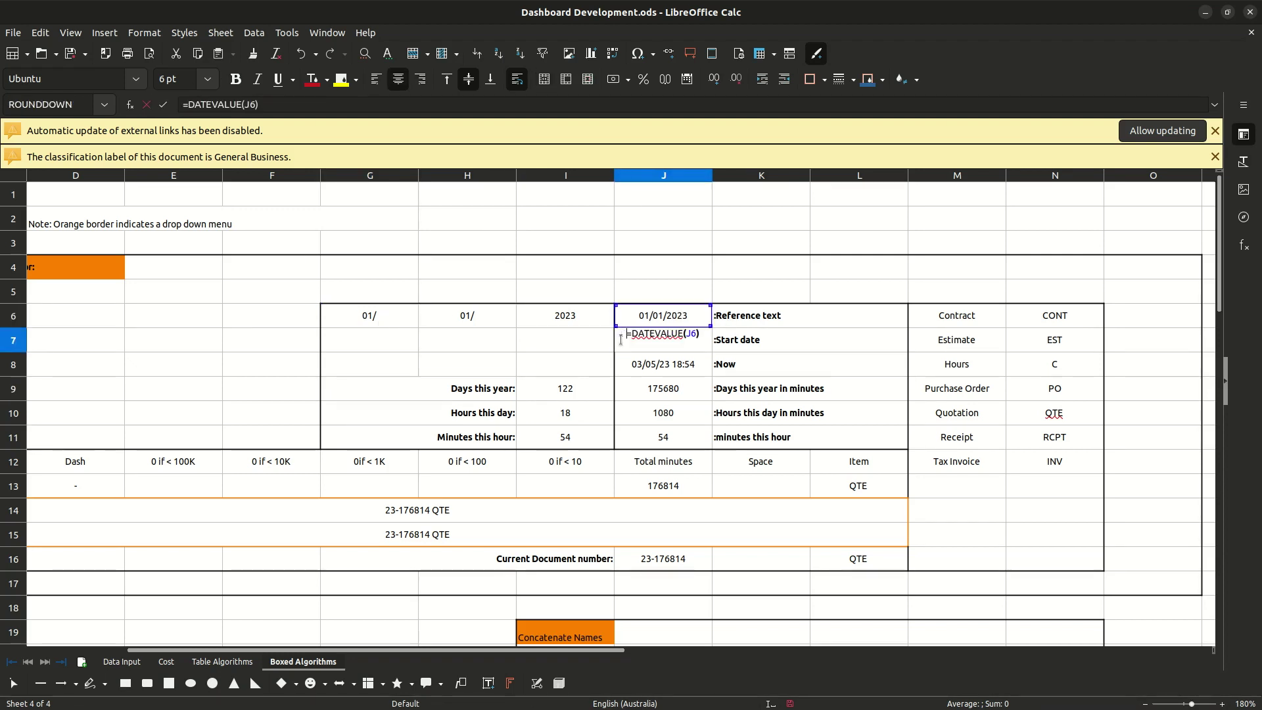
key(Escape)
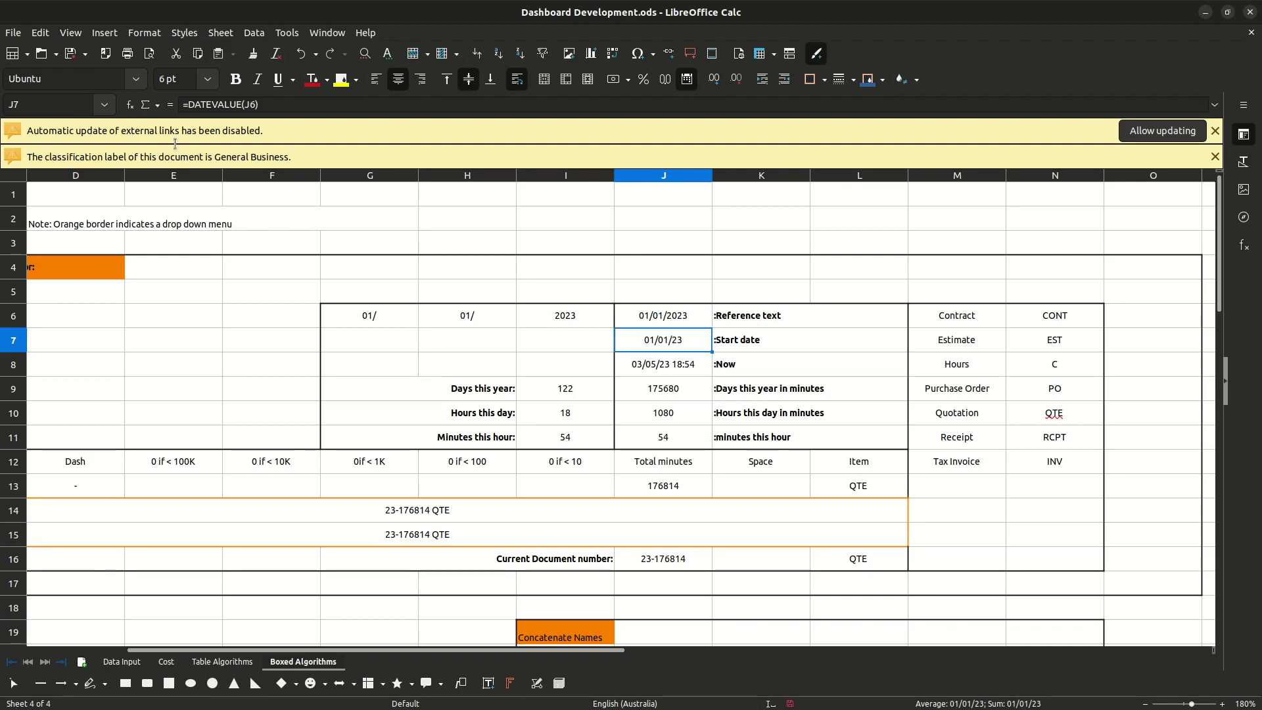
double_click(678, 368)
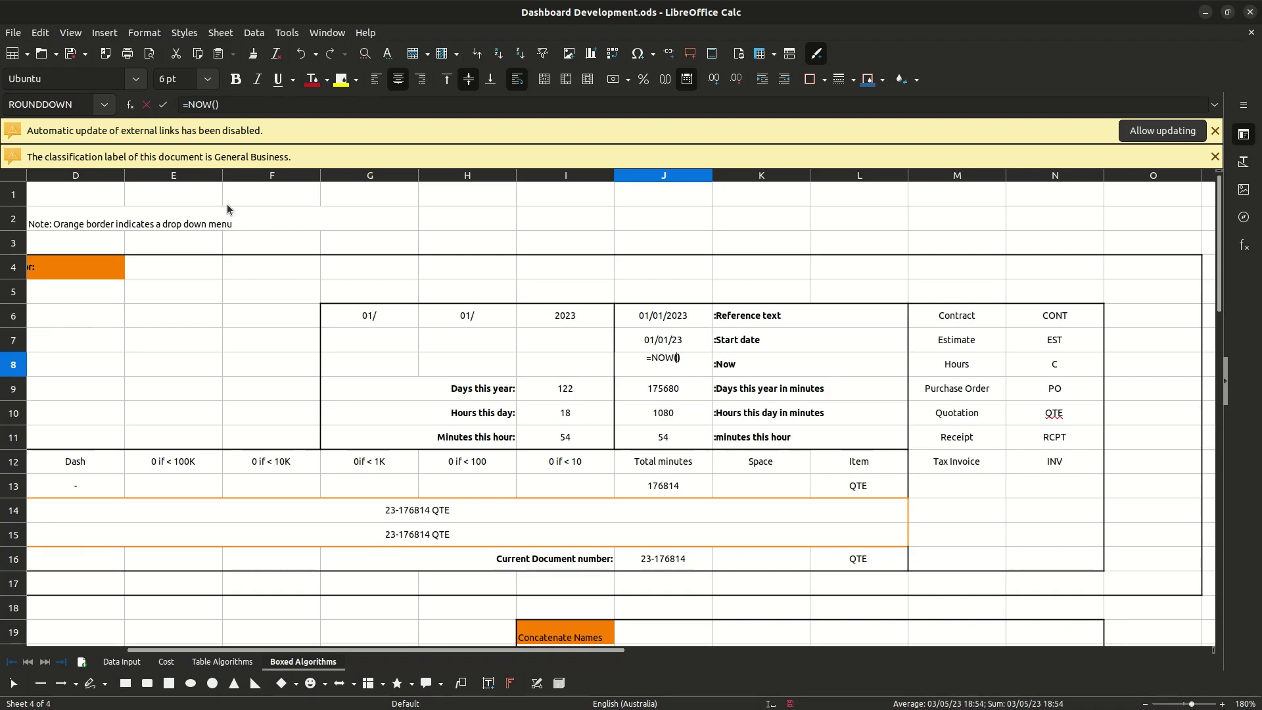
key(Escape)
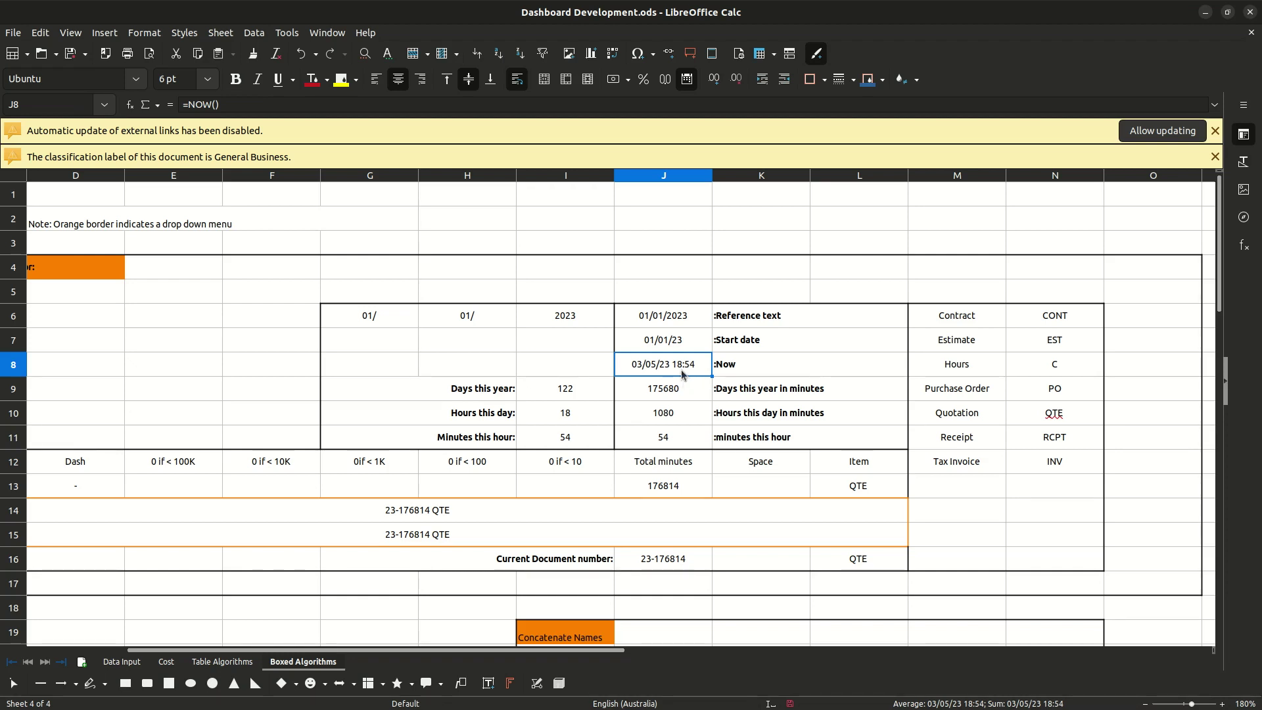
double_click(548, 396)
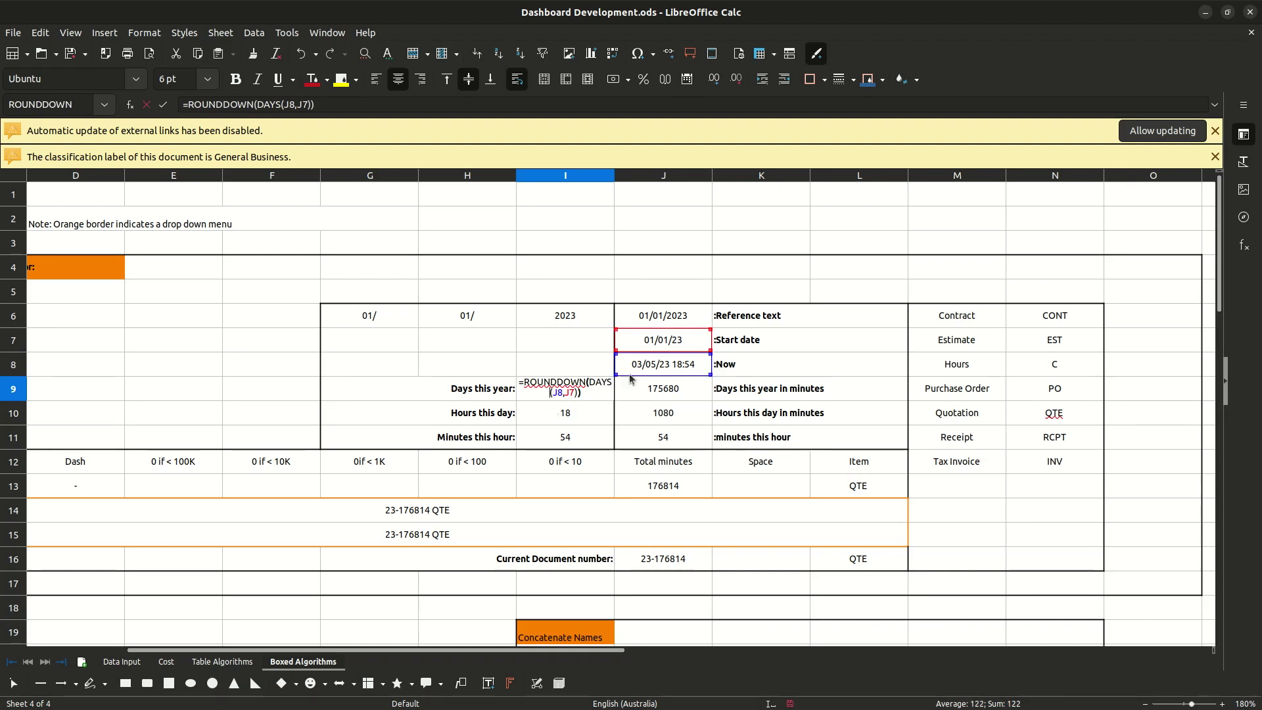
click(147, 104)
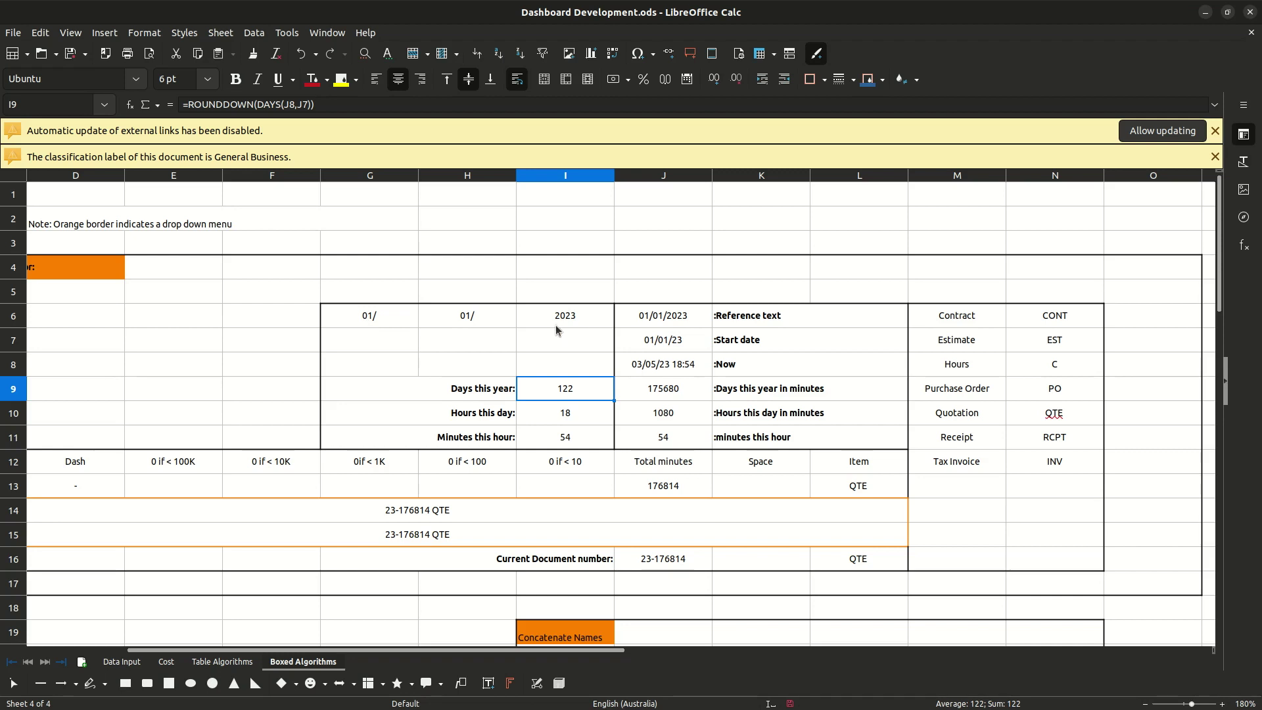
Move the date block from G6:J8 to F6:I8 and confirm I9 now references I8 and I7
click(348, 339)
drag(348, 339, 659, 368)
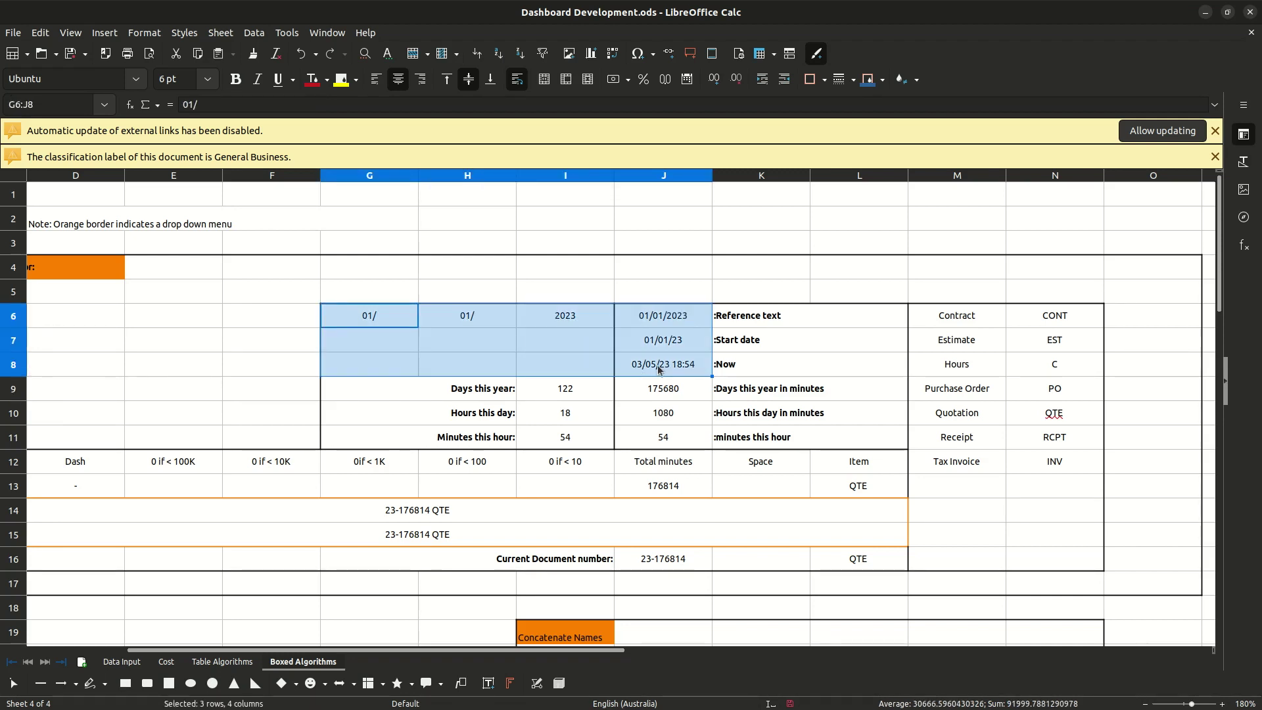
right_click(659, 369)
click(677, 375)
right_click(311, 321)
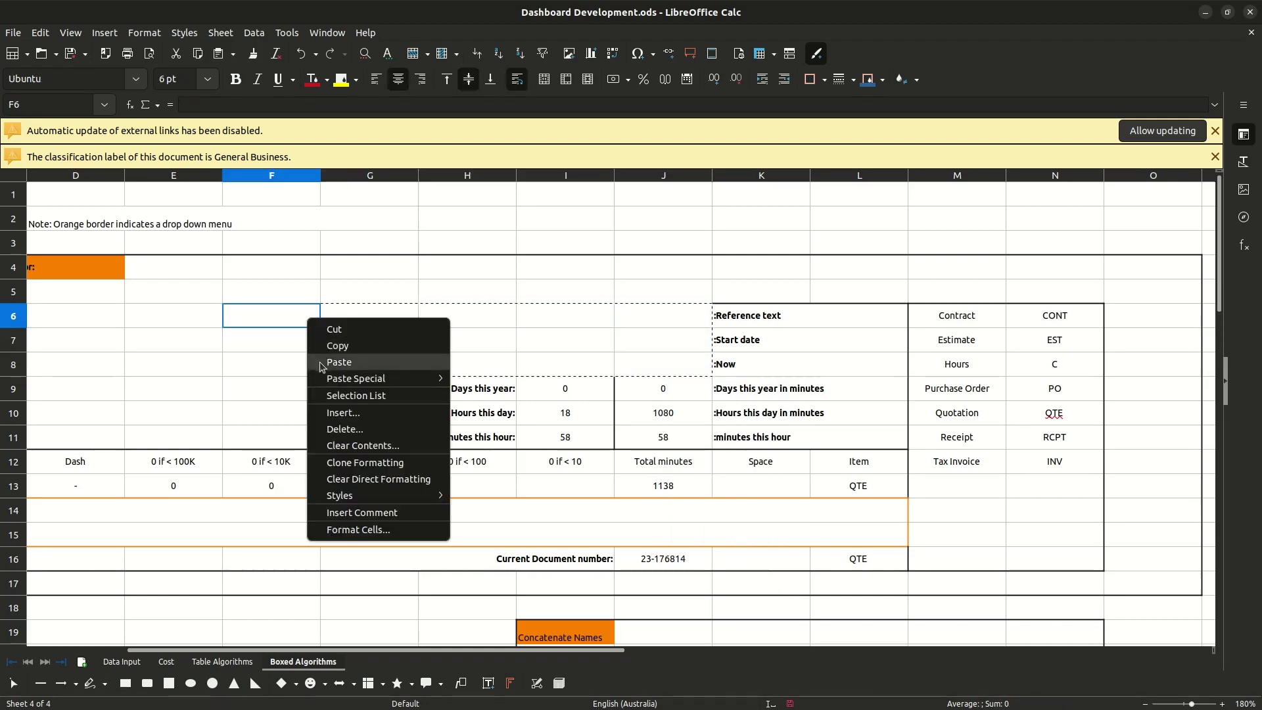
click(339, 362)
click(362, 395)
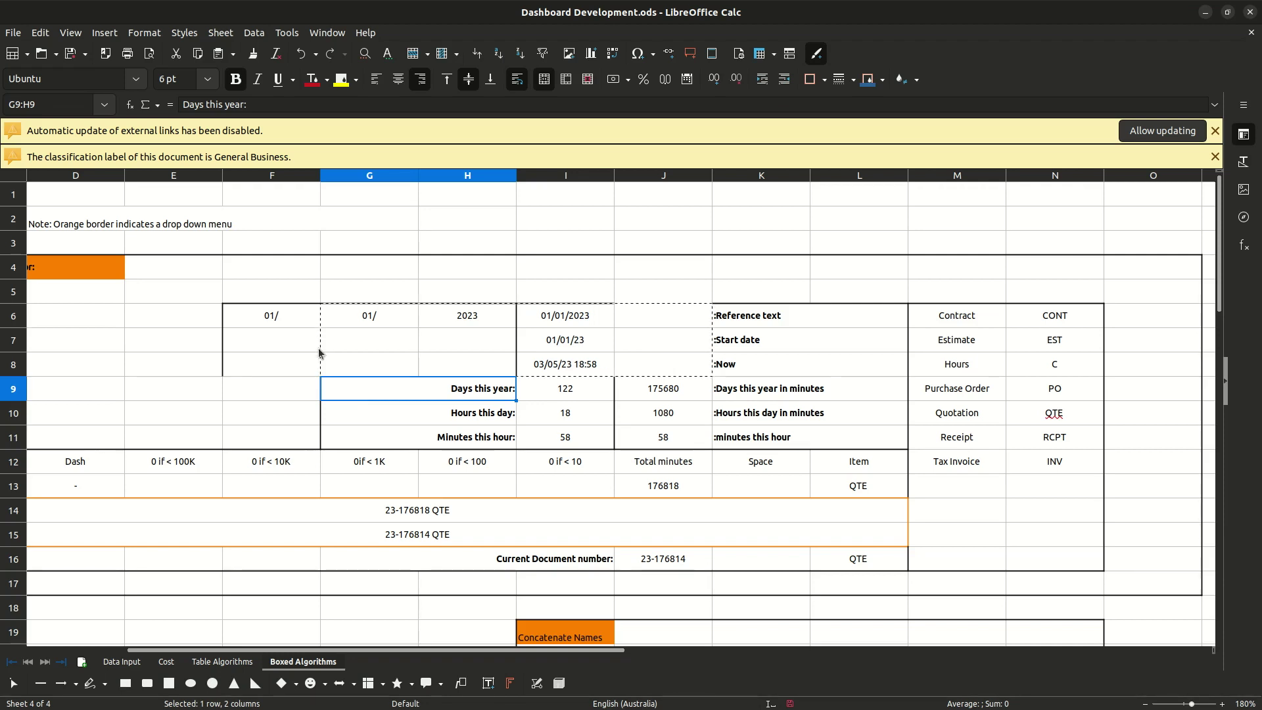
click(564, 395)
double_click(564, 394)
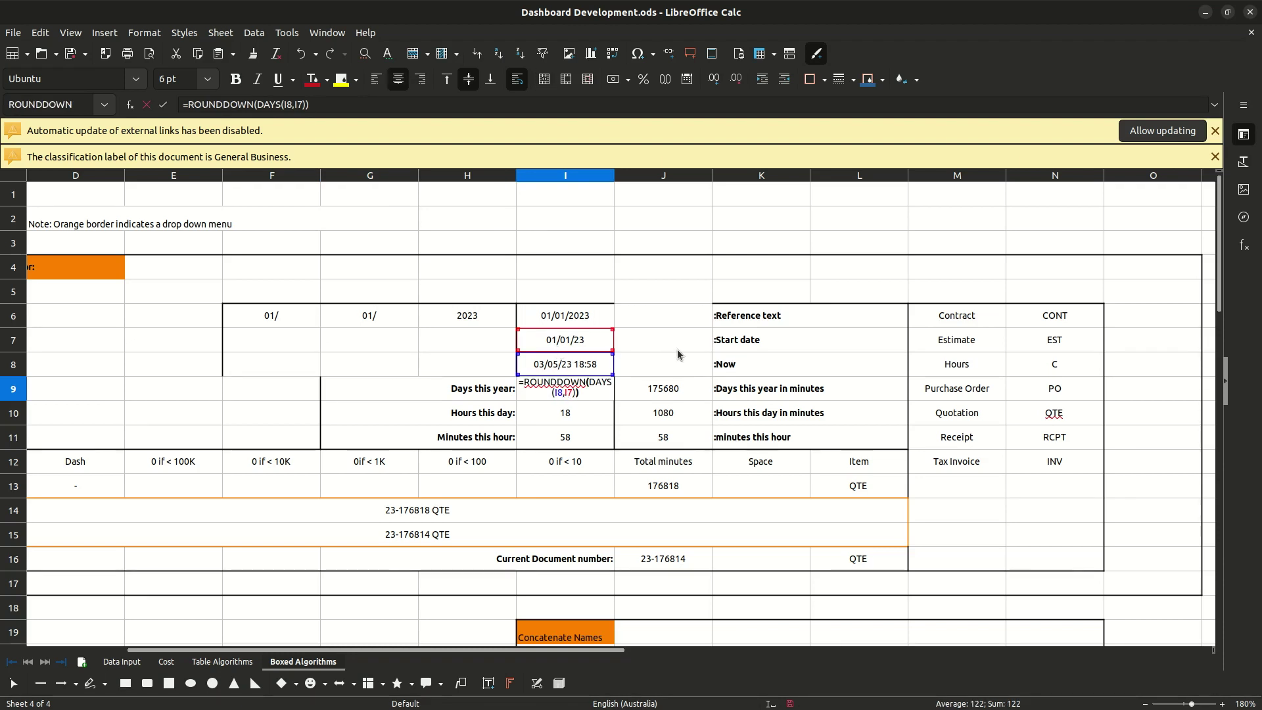
click(145, 107)
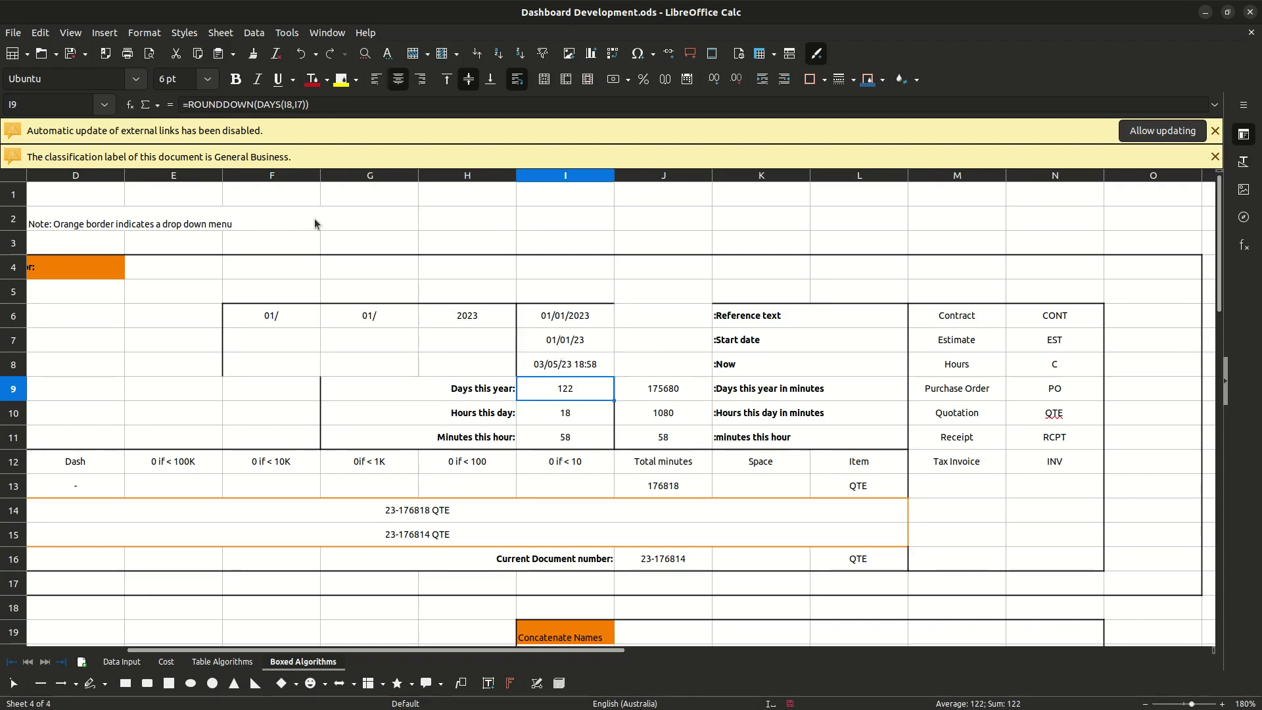
Cut the Reference text, Start date and Now labels from K6:L8 for pasting at J6
drag(749, 322, 745, 371)
right_click(745, 372)
click(766, 381)
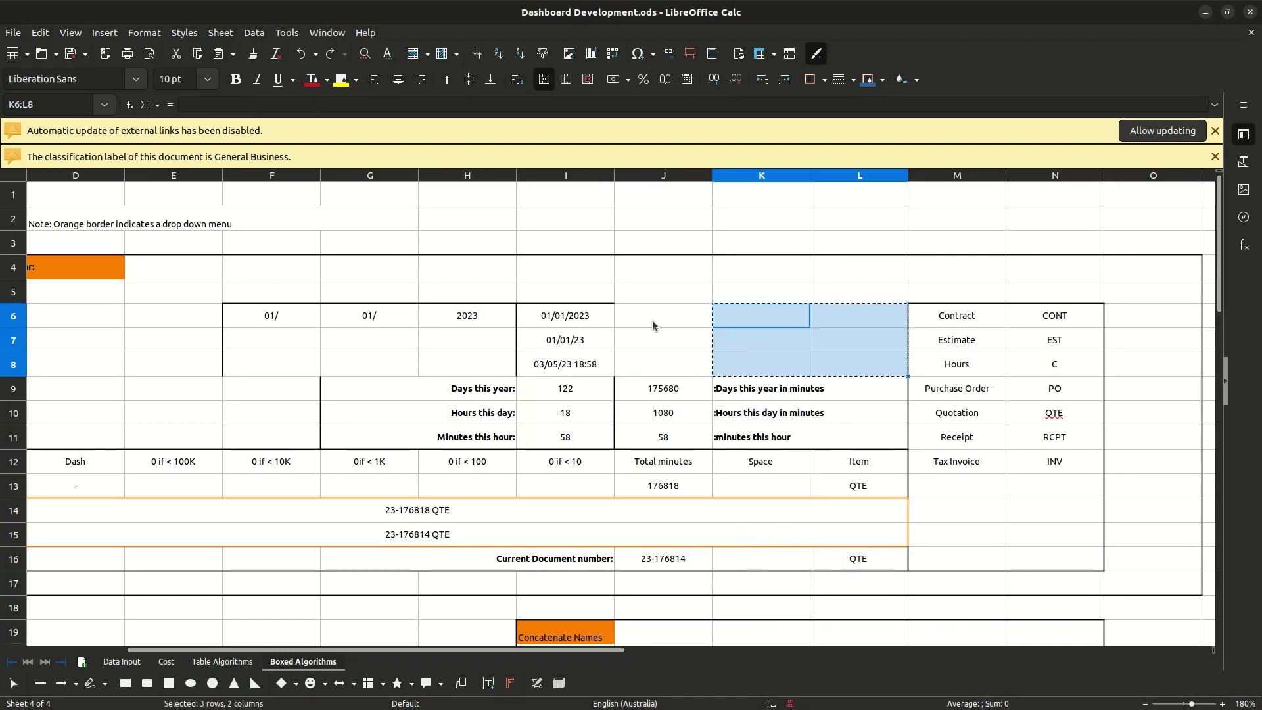
right_click(654, 318)
Paste the labels into J6:K8 and check J9's minutes formula =I9*1440
click(666, 361)
click(663, 388)
double_click(663, 387)
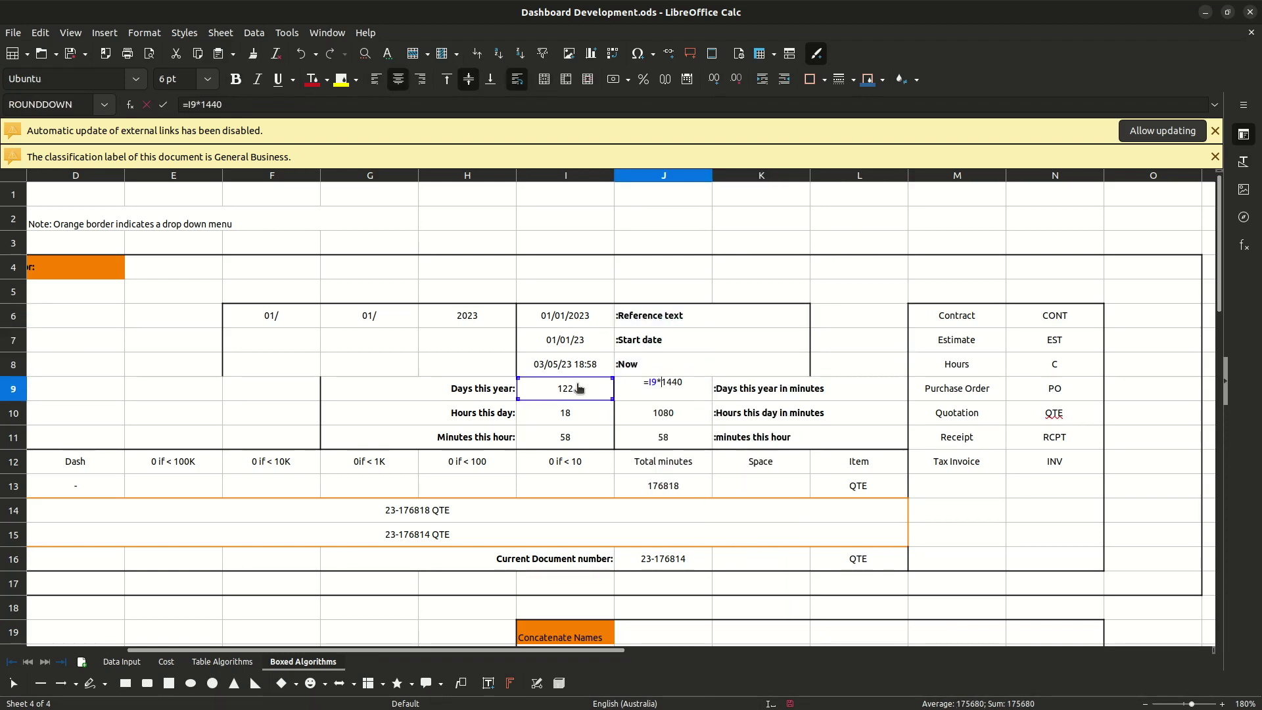
click(147, 106)
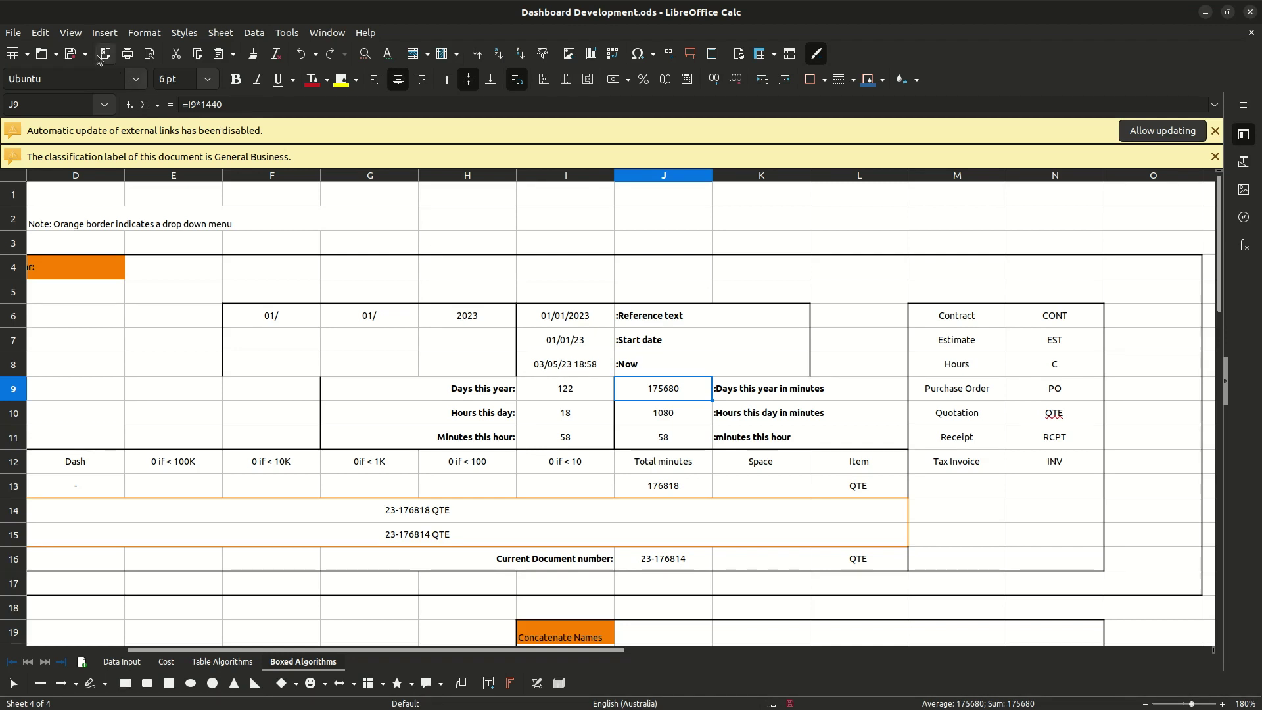
Save the workbook and review the Start date and Now formulas in I7 and I8
click(73, 59)
click(567, 347)
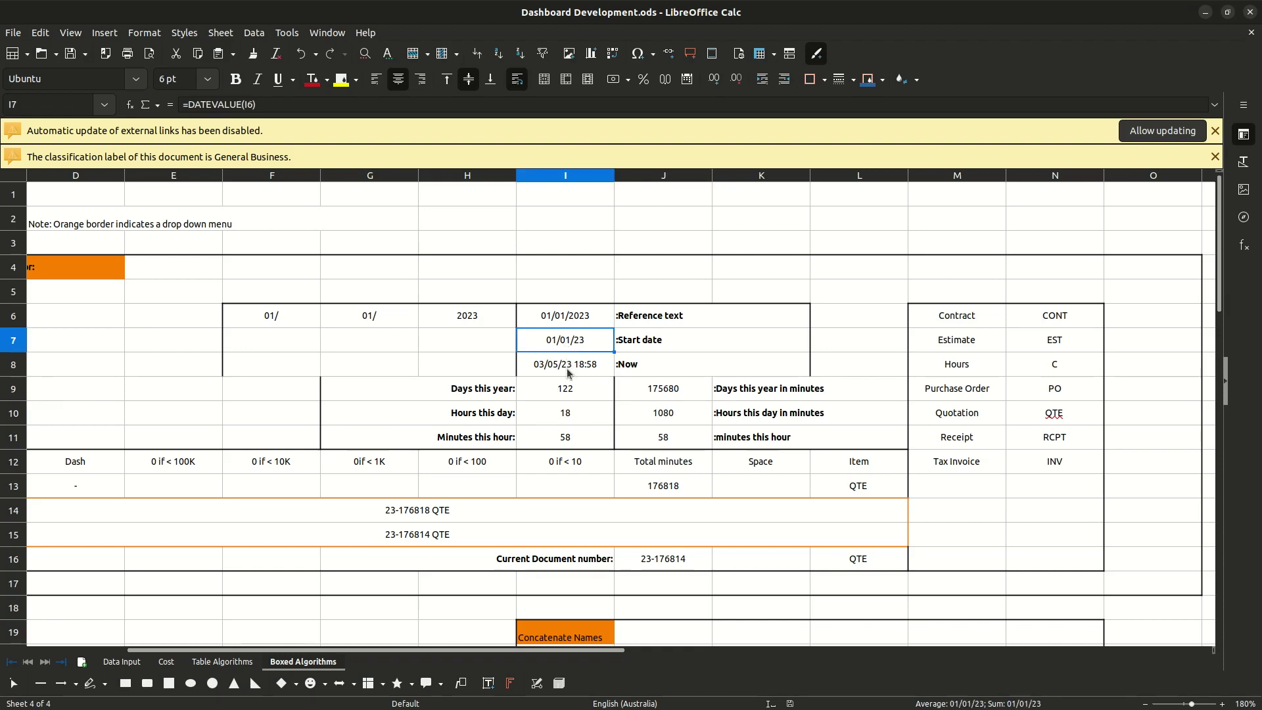
double_click(568, 362)
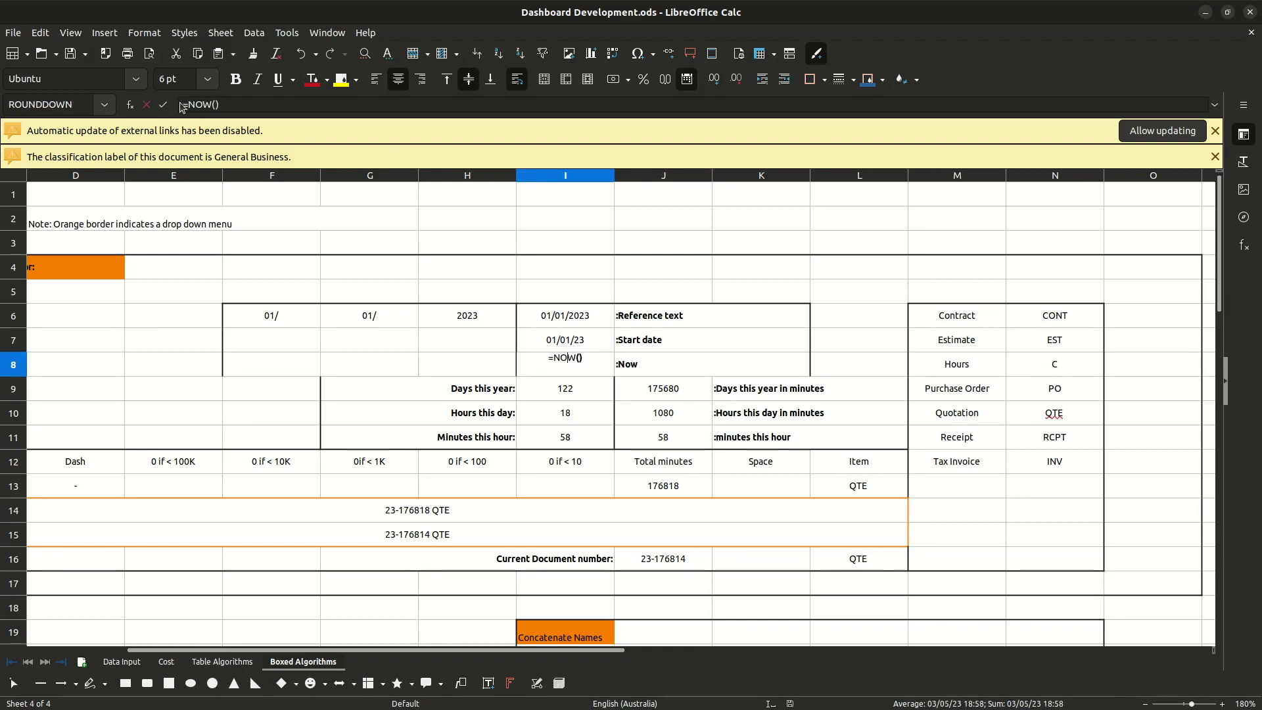
click(146, 105)
click(542, 340)
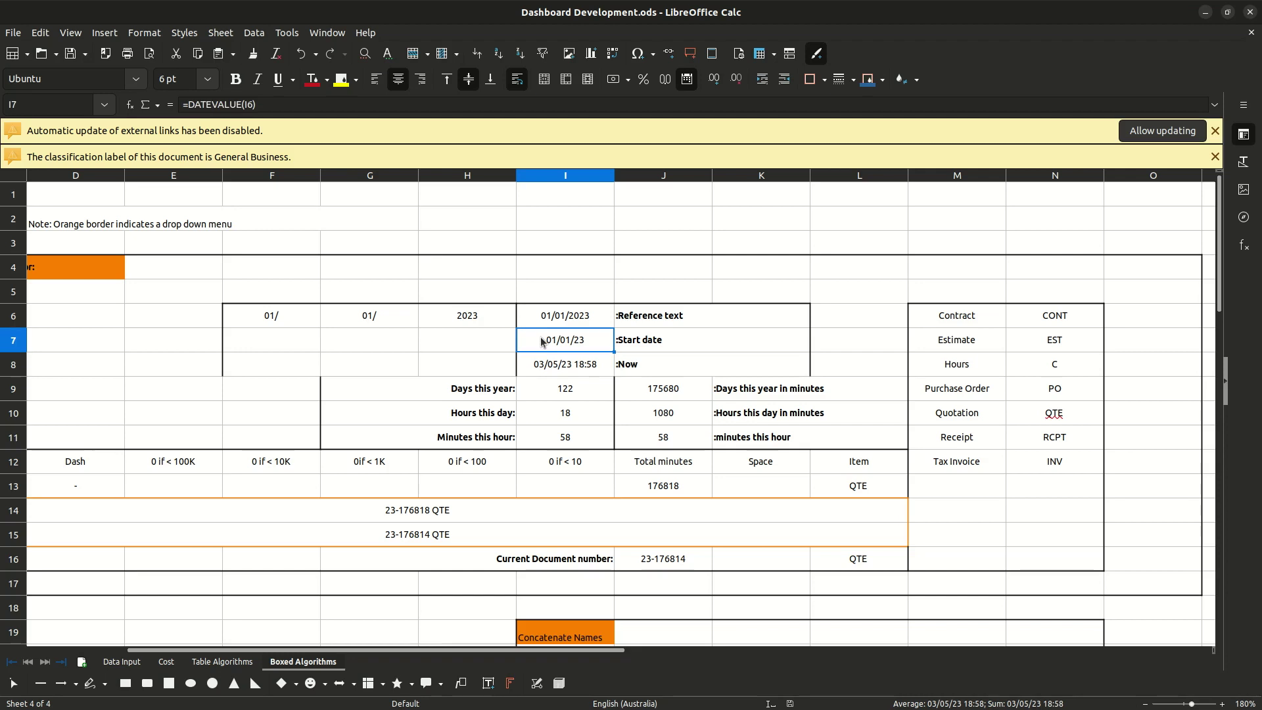
double_click(541, 340)
click(146, 105)
click(566, 391)
double_click(566, 390)
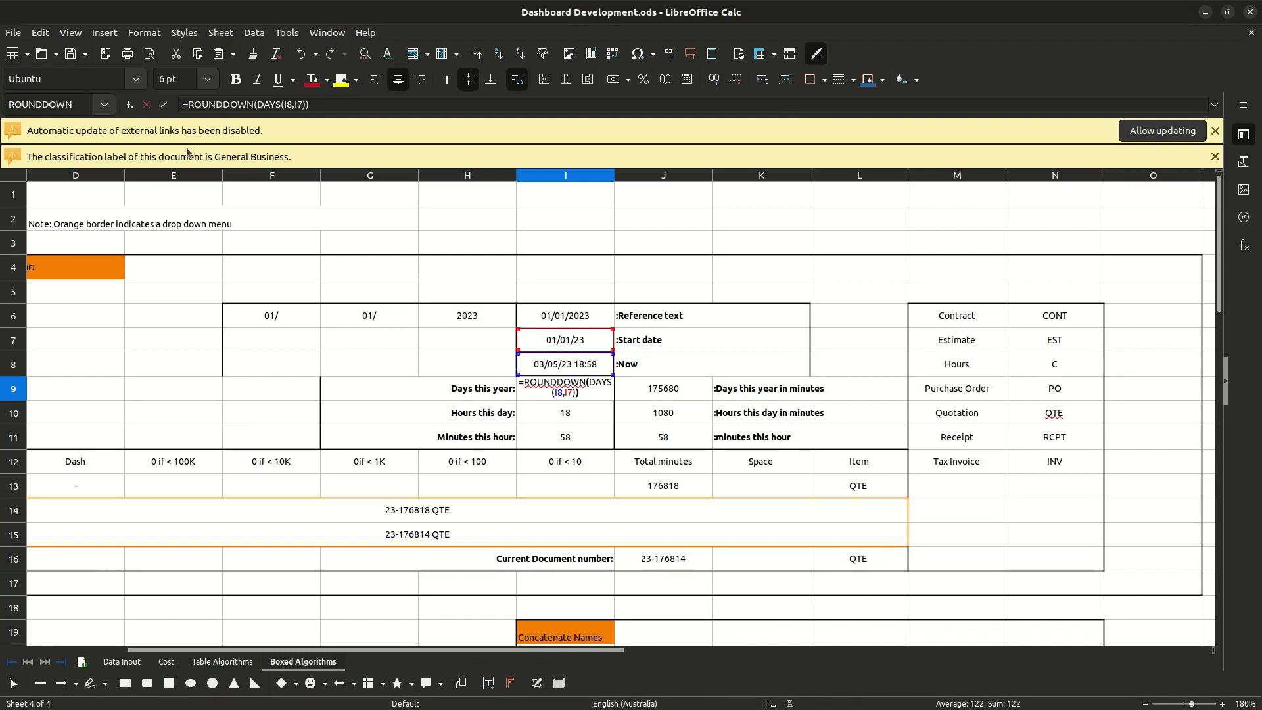
click(147, 104)
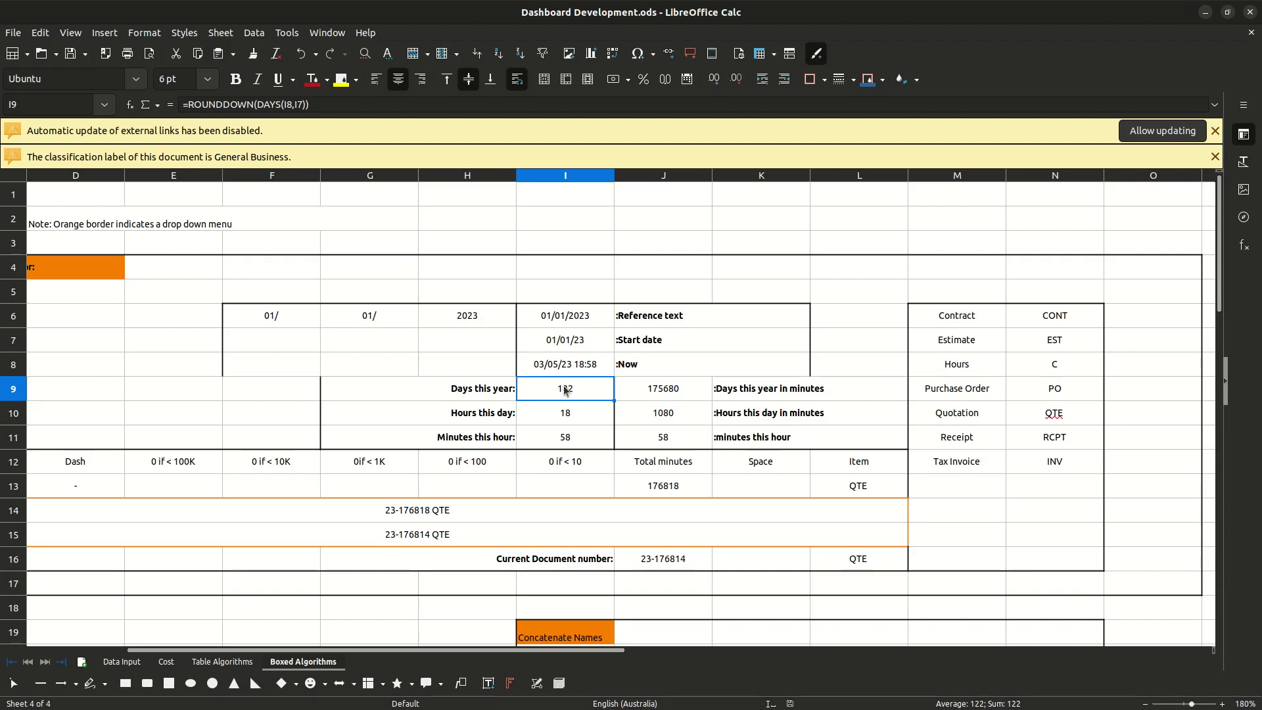
click(561, 419)
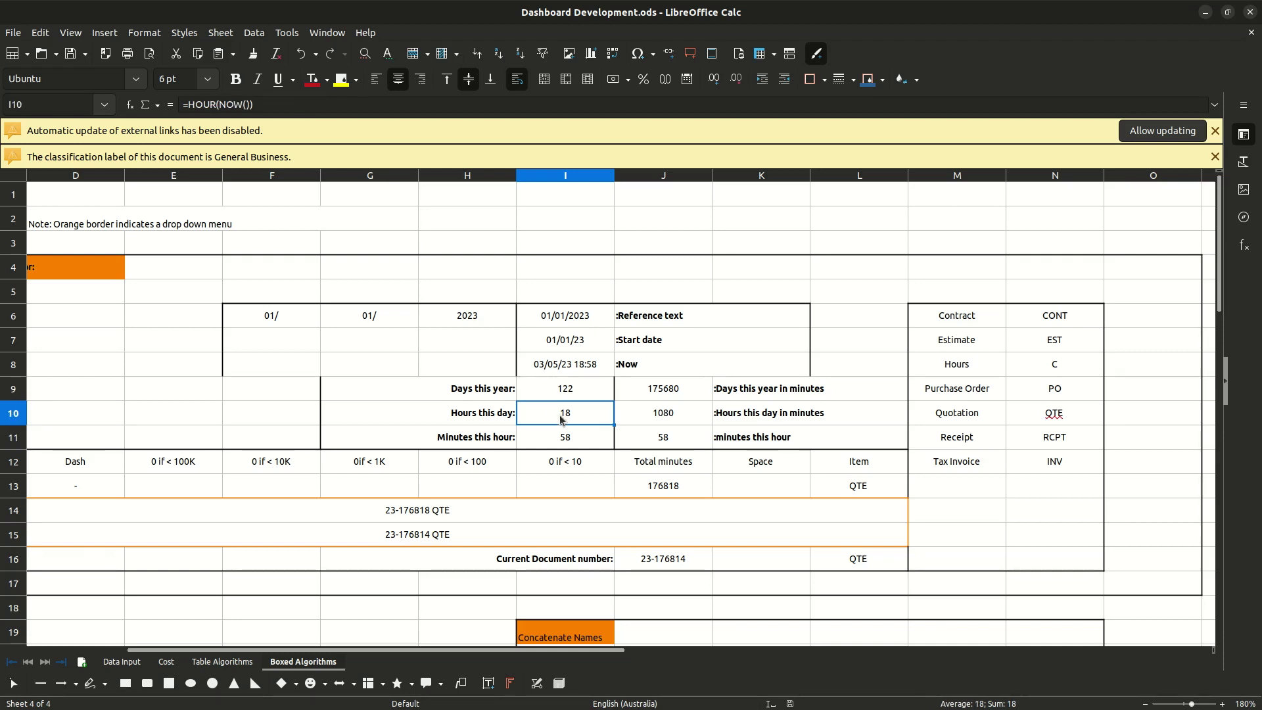
click(569, 398)
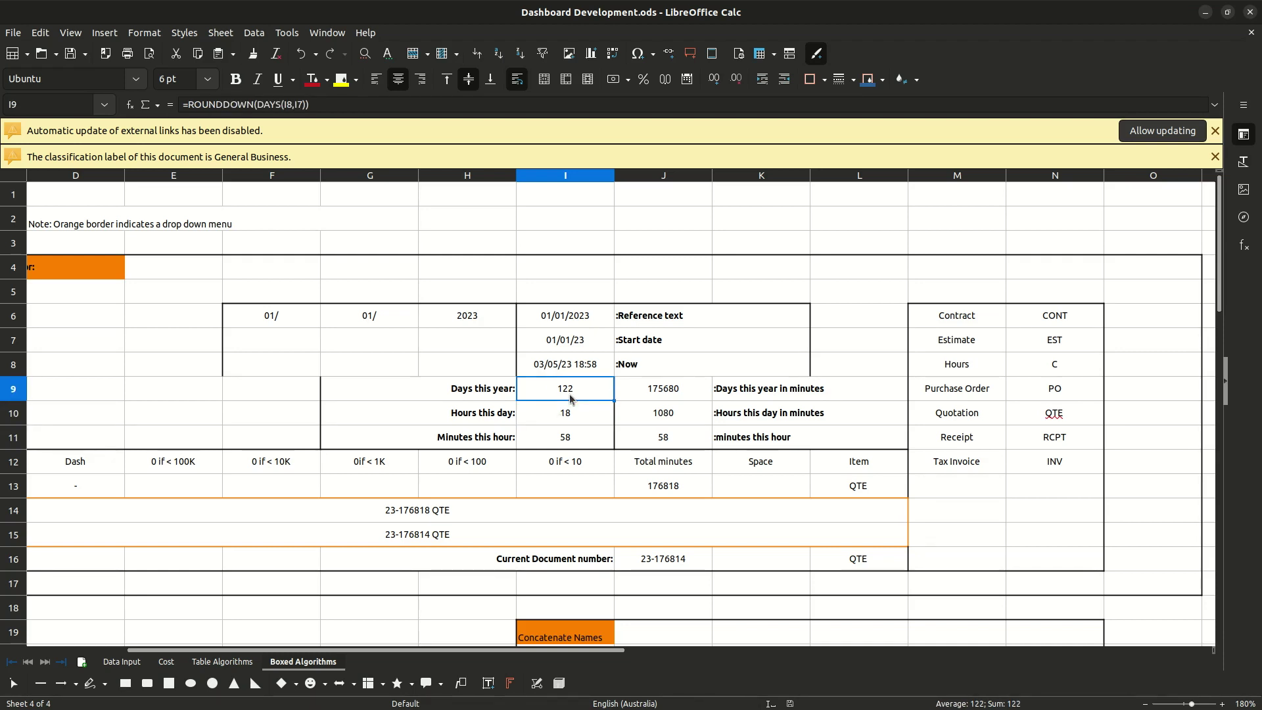
double_click(570, 398)
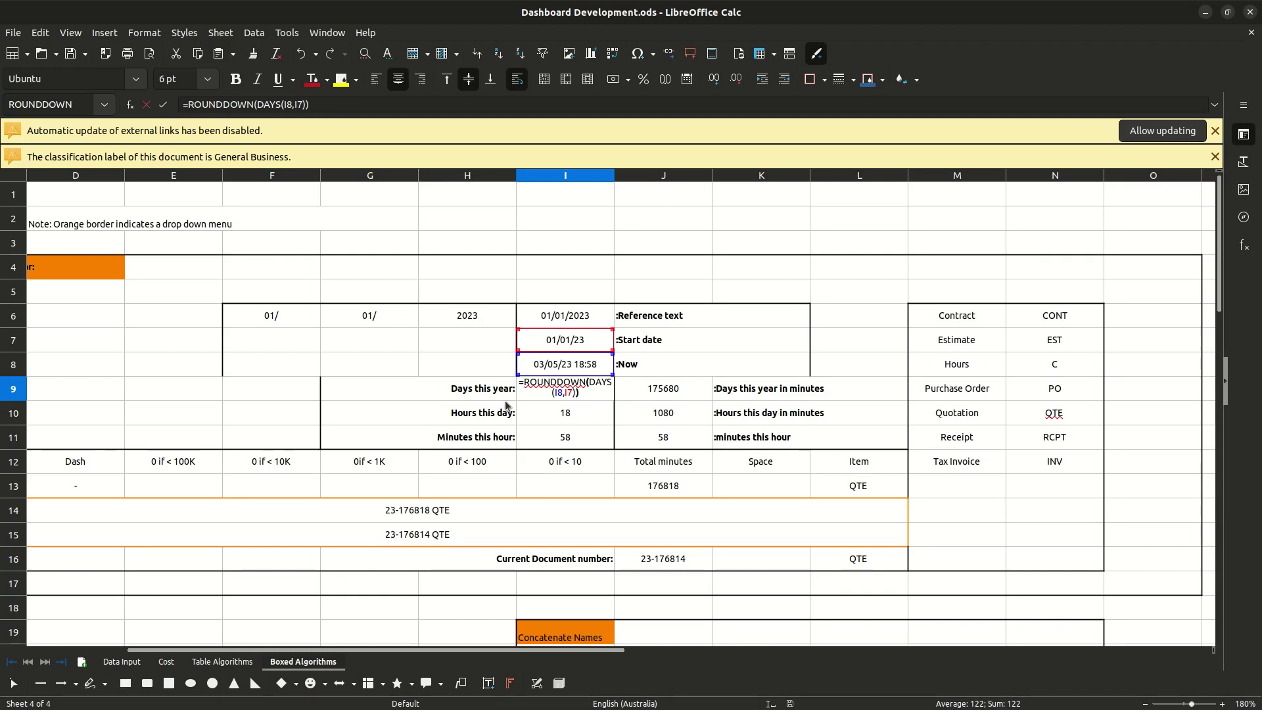
click(146, 106)
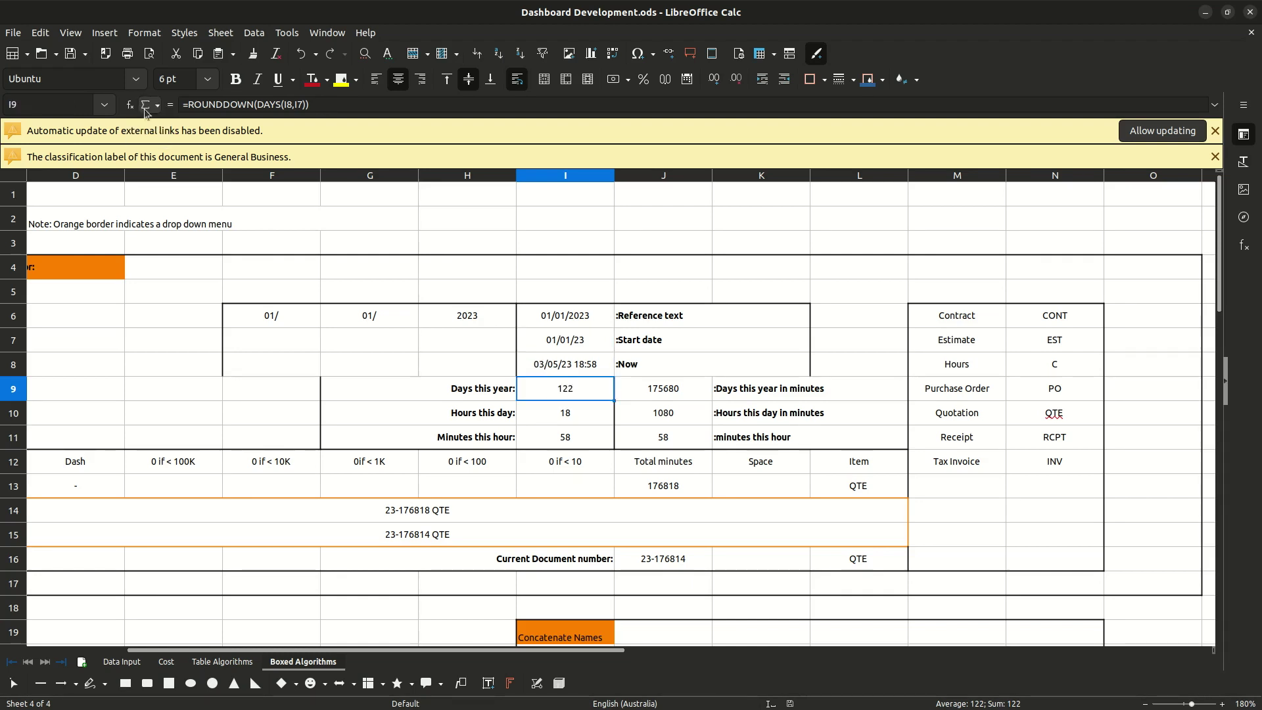
click(568, 422)
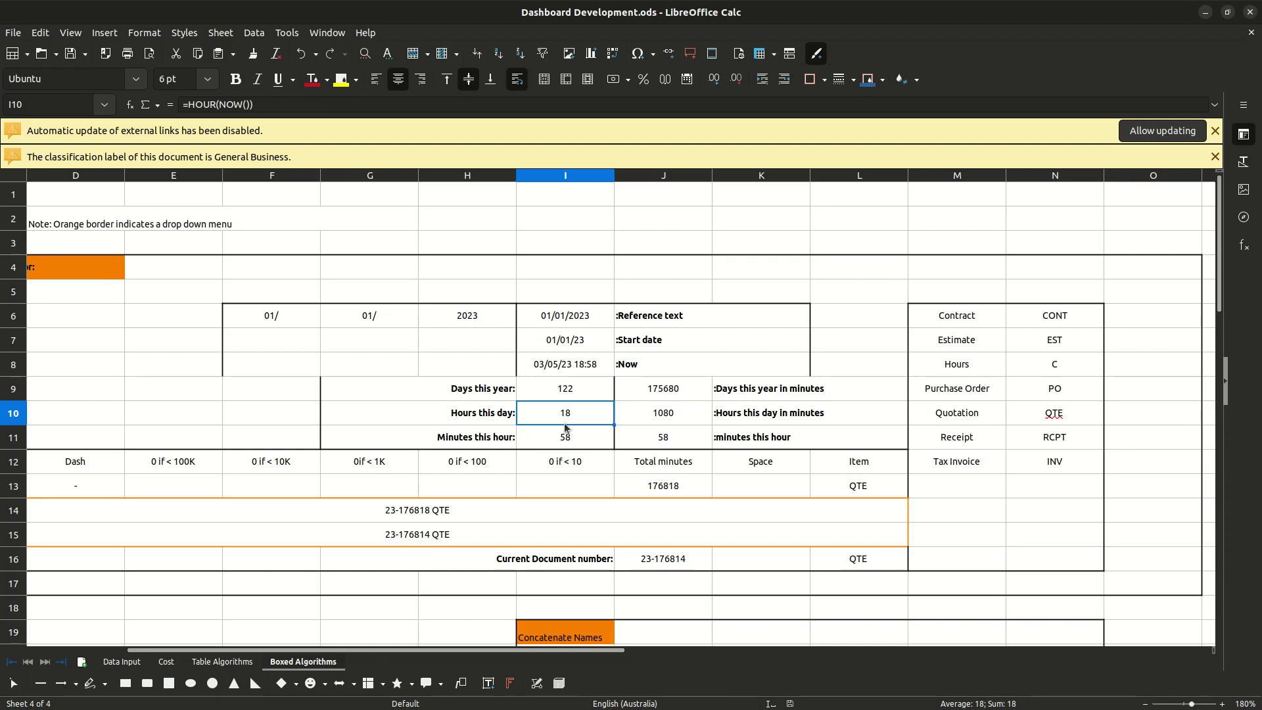
click(578, 400)
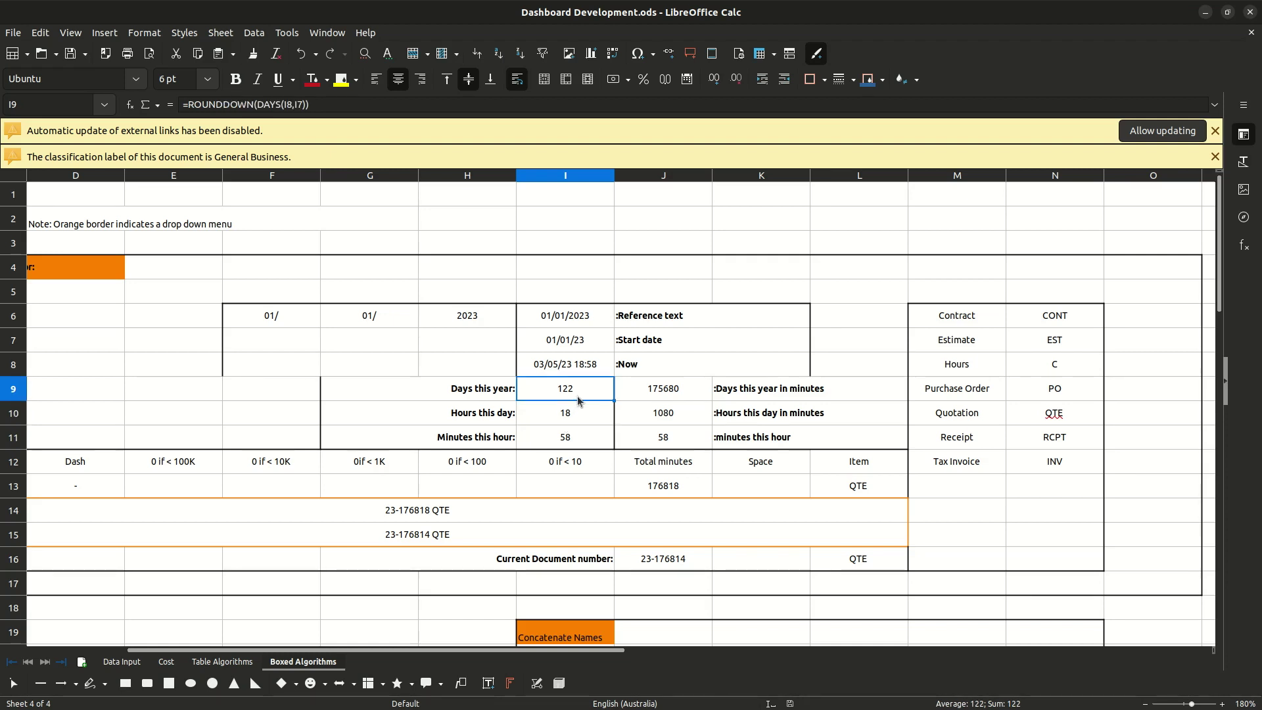
click(575, 419)
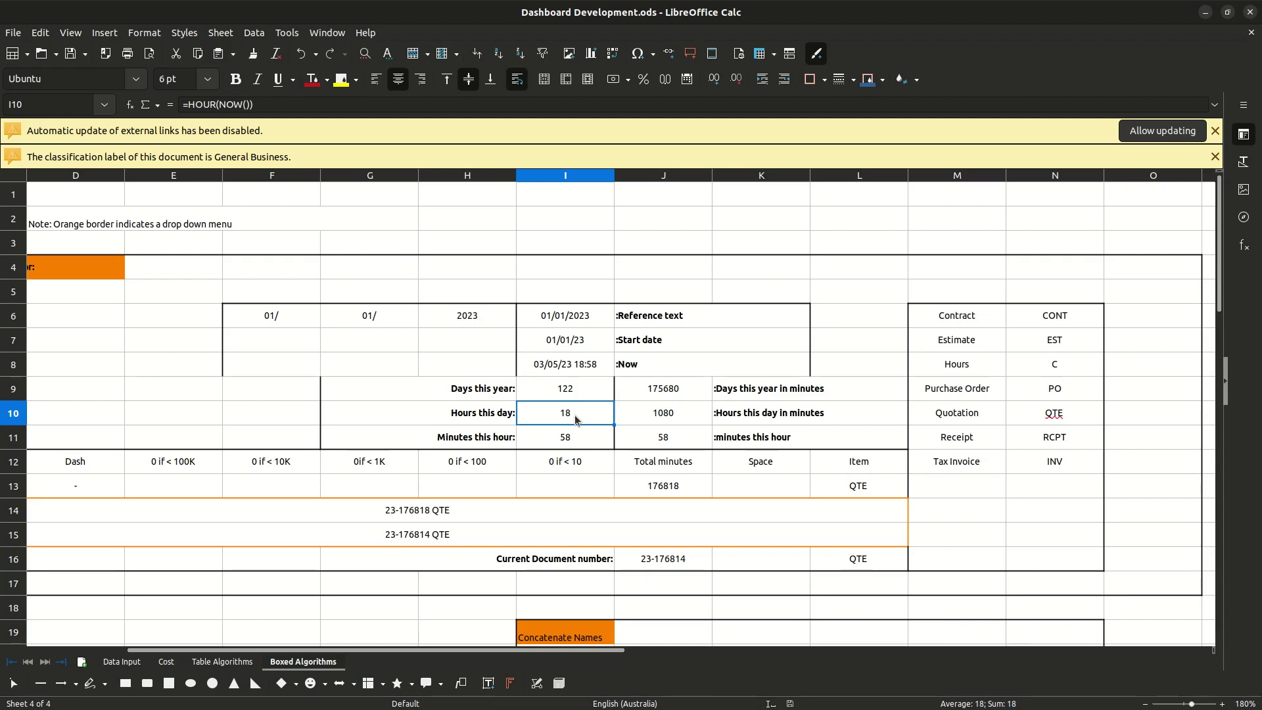
double_click(574, 415)
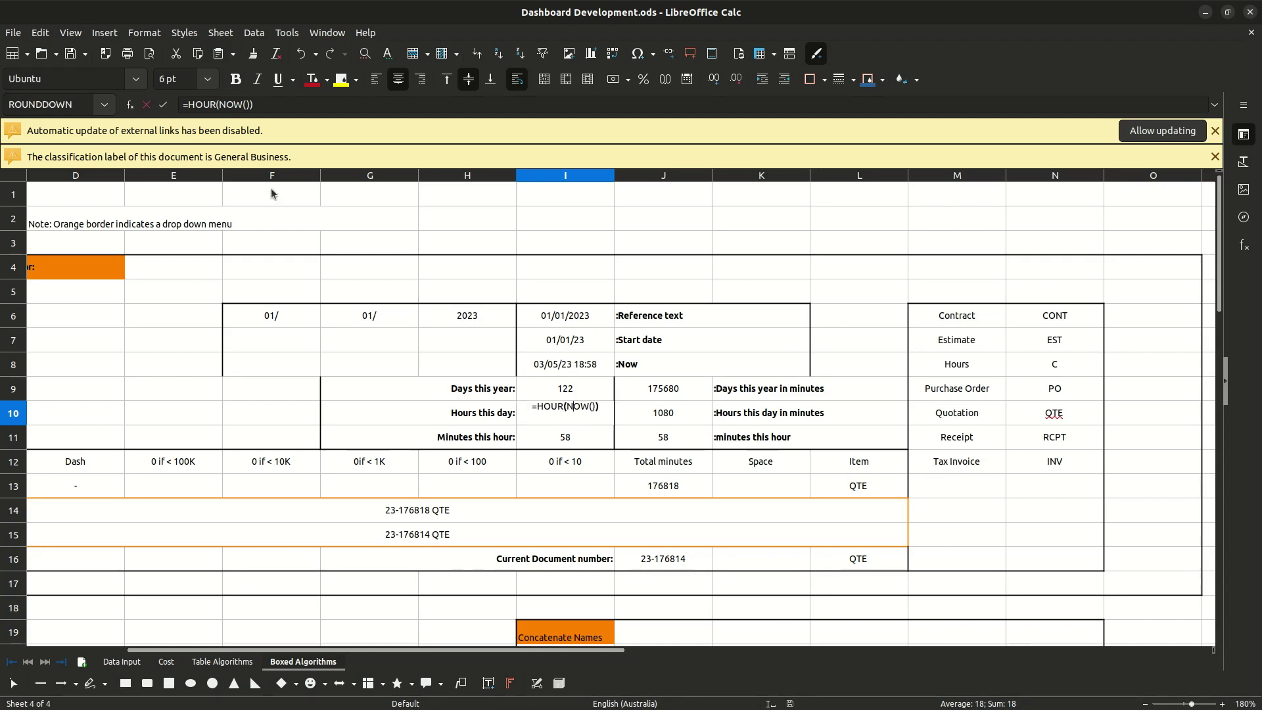
click(147, 104)
click(552, 434)
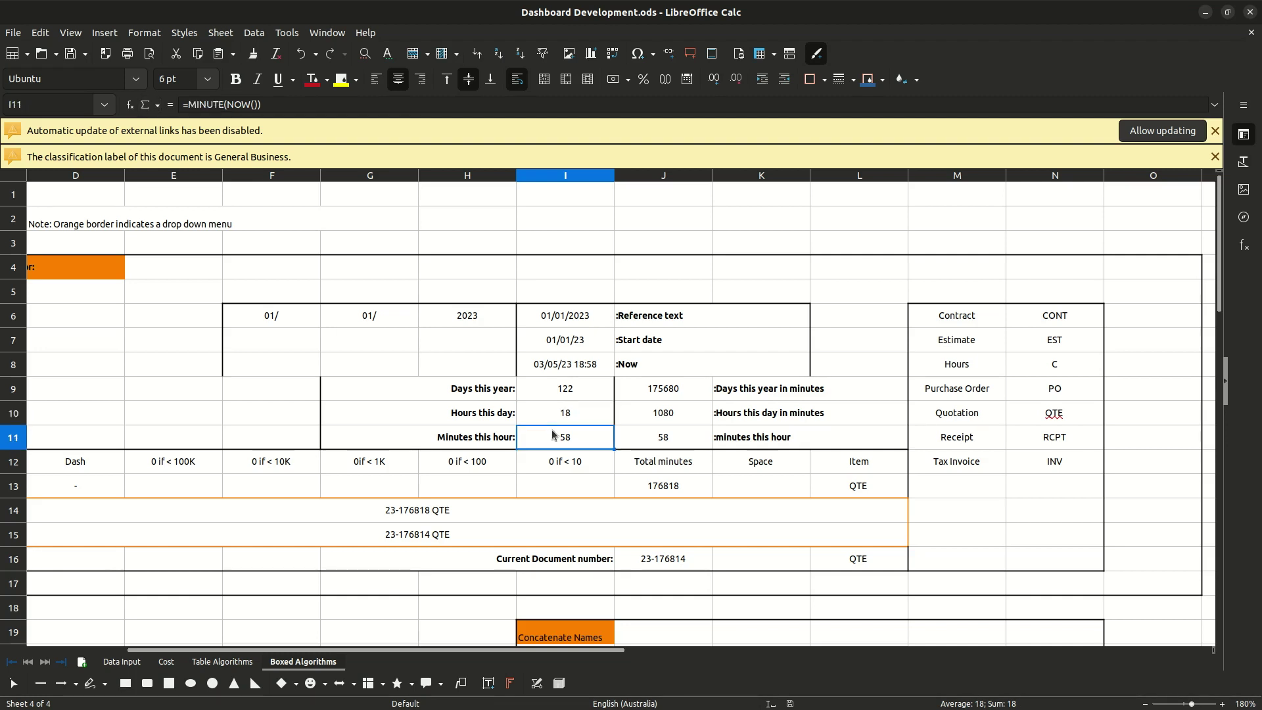
Review the minutes formulas in I11, J9, J10, J11 and J13's =SUM(J9:J11), leaving them unchanged
double_click(552, 435)
click(147, 104)
double_click(675, 393)
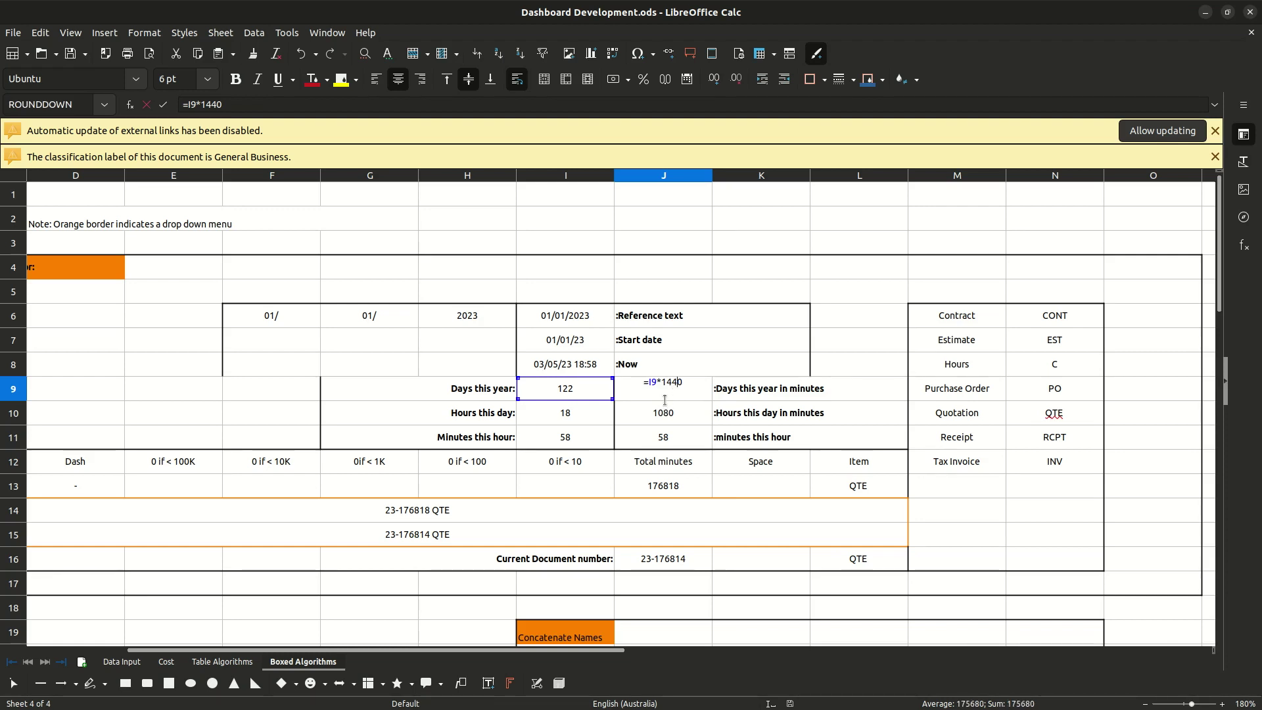
click(149, 108)
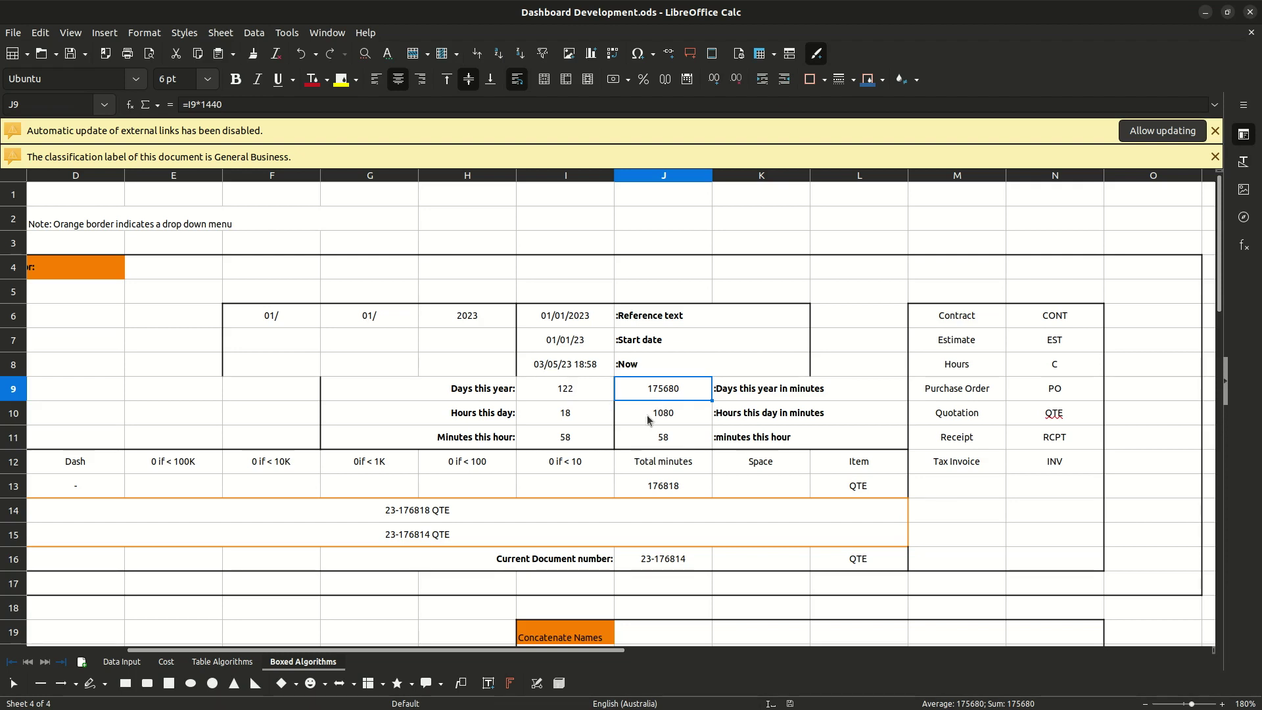
double_click(666, 424)
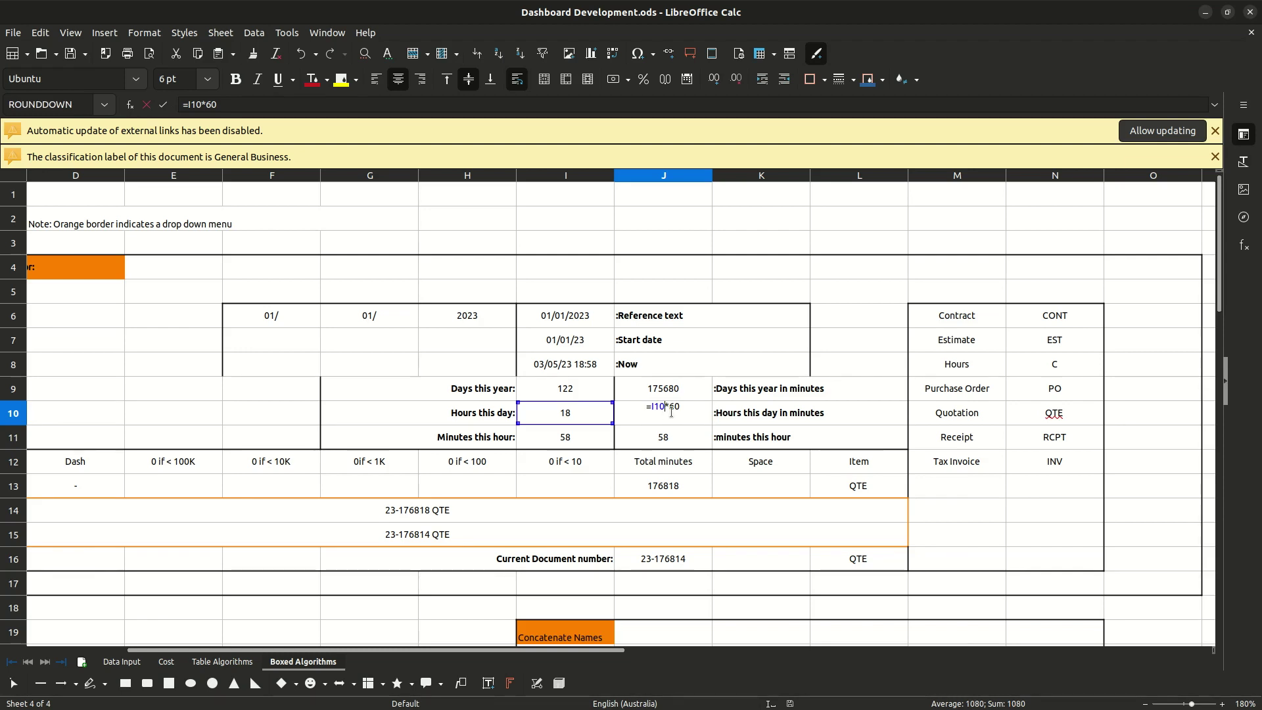
click(146, 104)
click(652, 460)
click(657, 441)
double_click(657, 442)
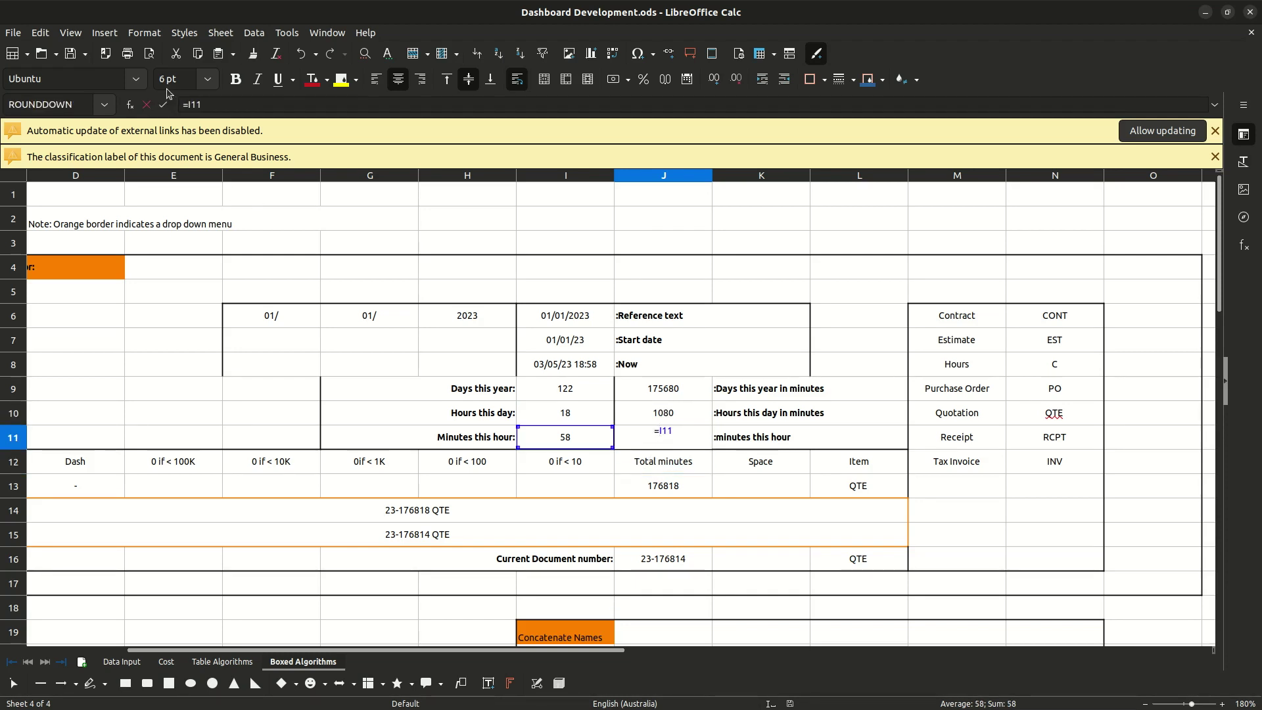
click(147, 105)
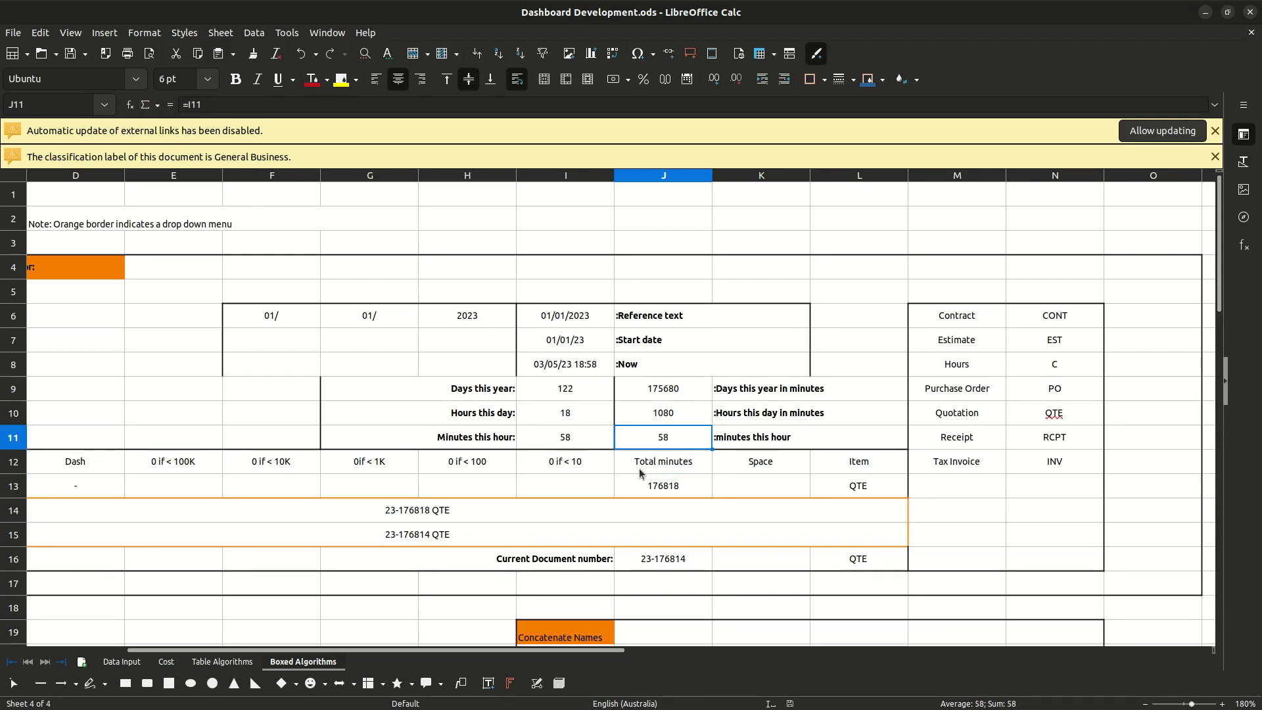
double_click(657, 486)
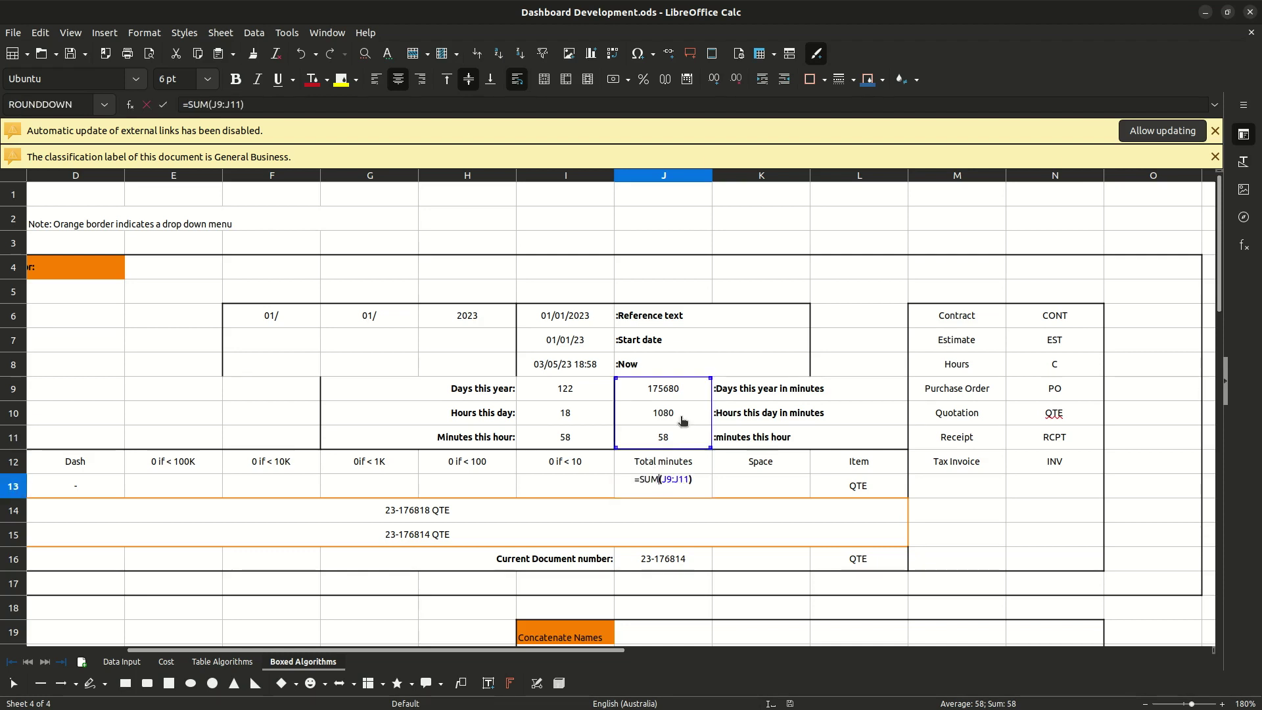
click(657, 461)
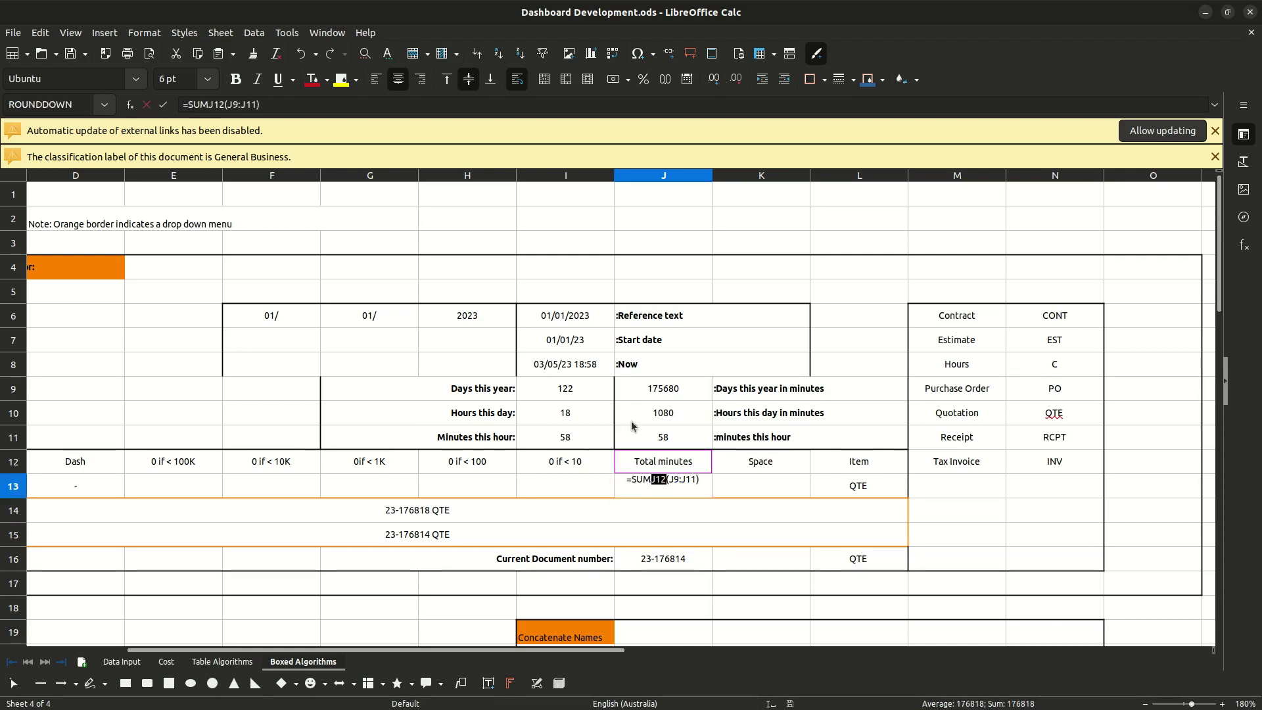
click(146, 105)
Append ' in year' to J12 so it reads Total minutes in year
double_click(707, 466)
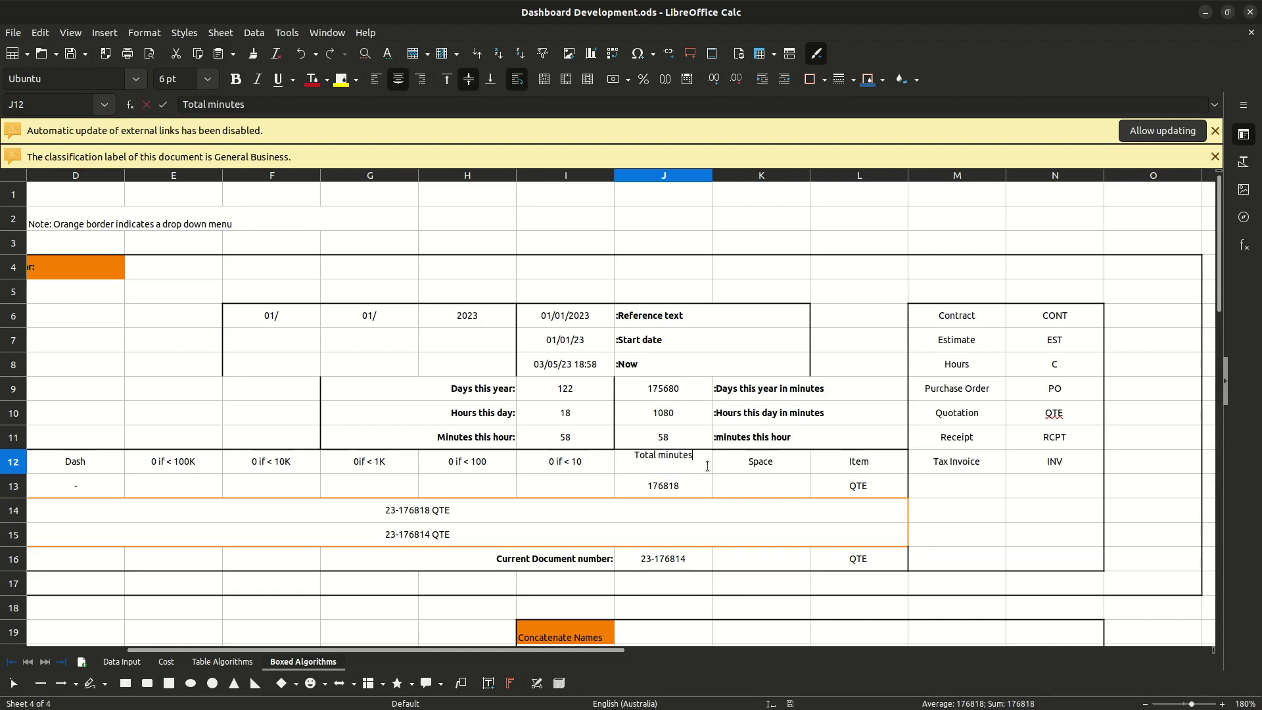
text(in y)
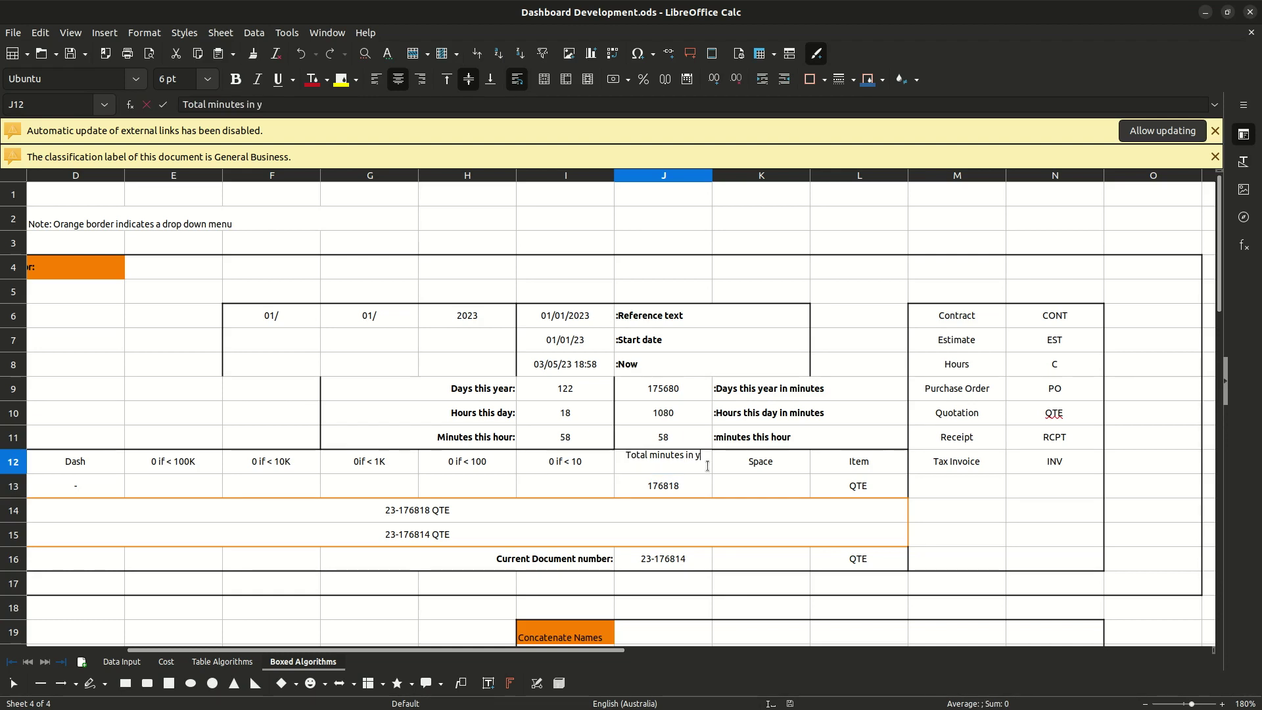
text(ear)
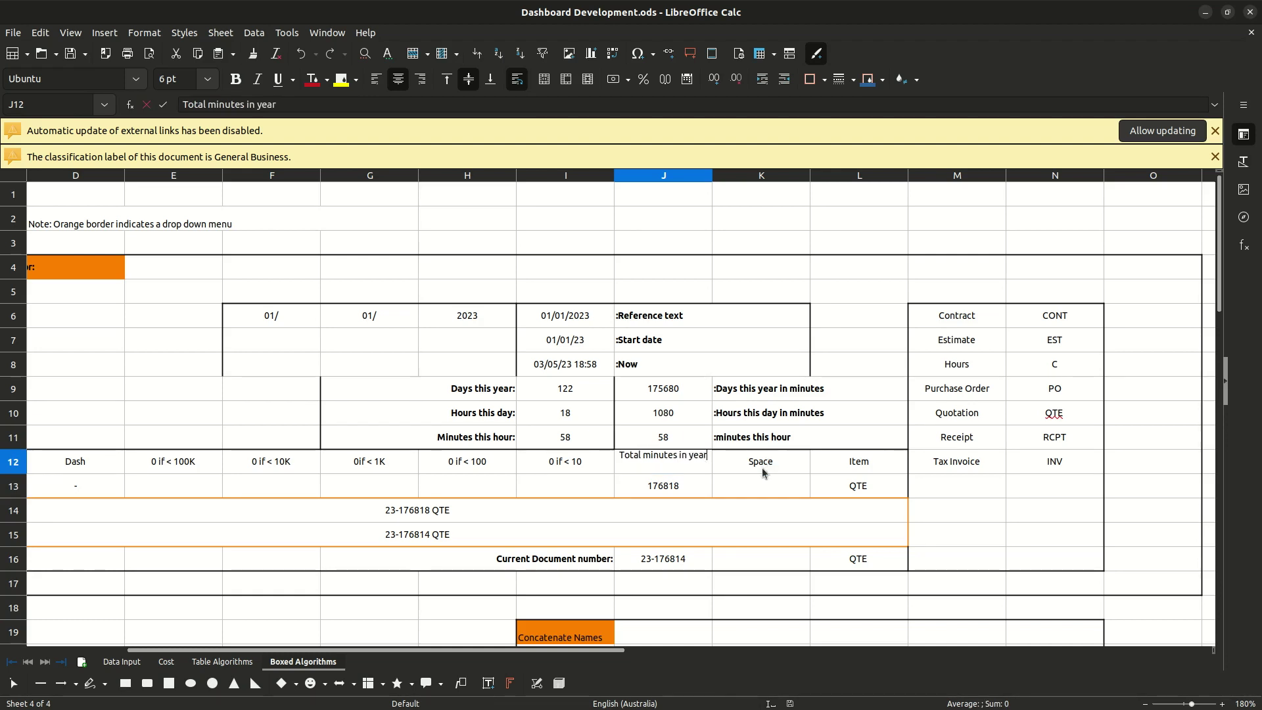
drag(762, 470, 756, 488)
click(602, 520)
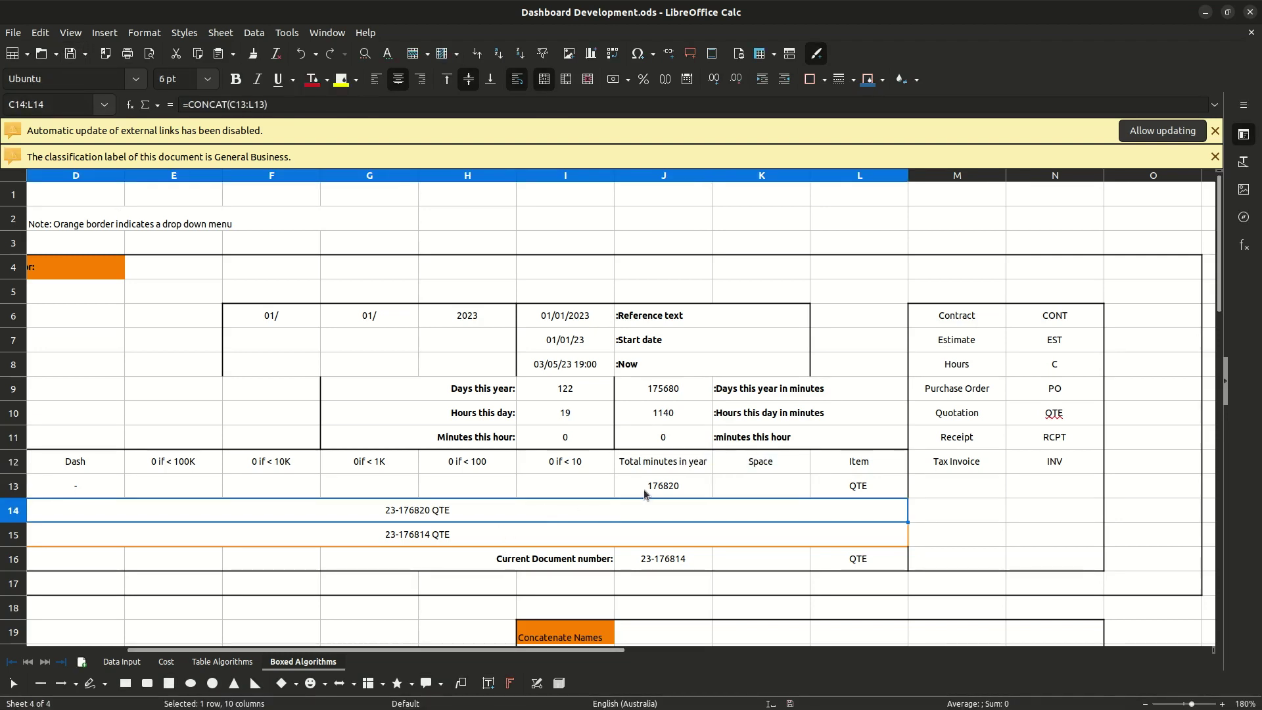
drag(543, 650, 458, 660)
click(284, 490)
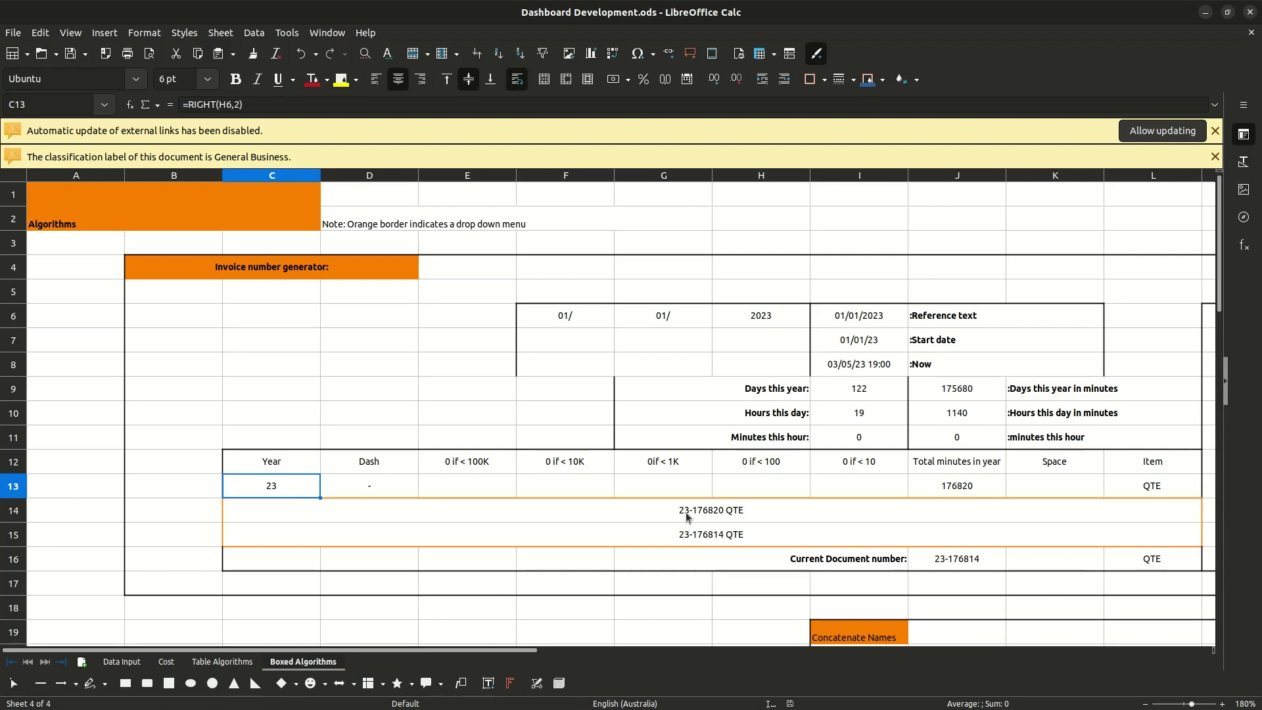
double_click(281, 488)
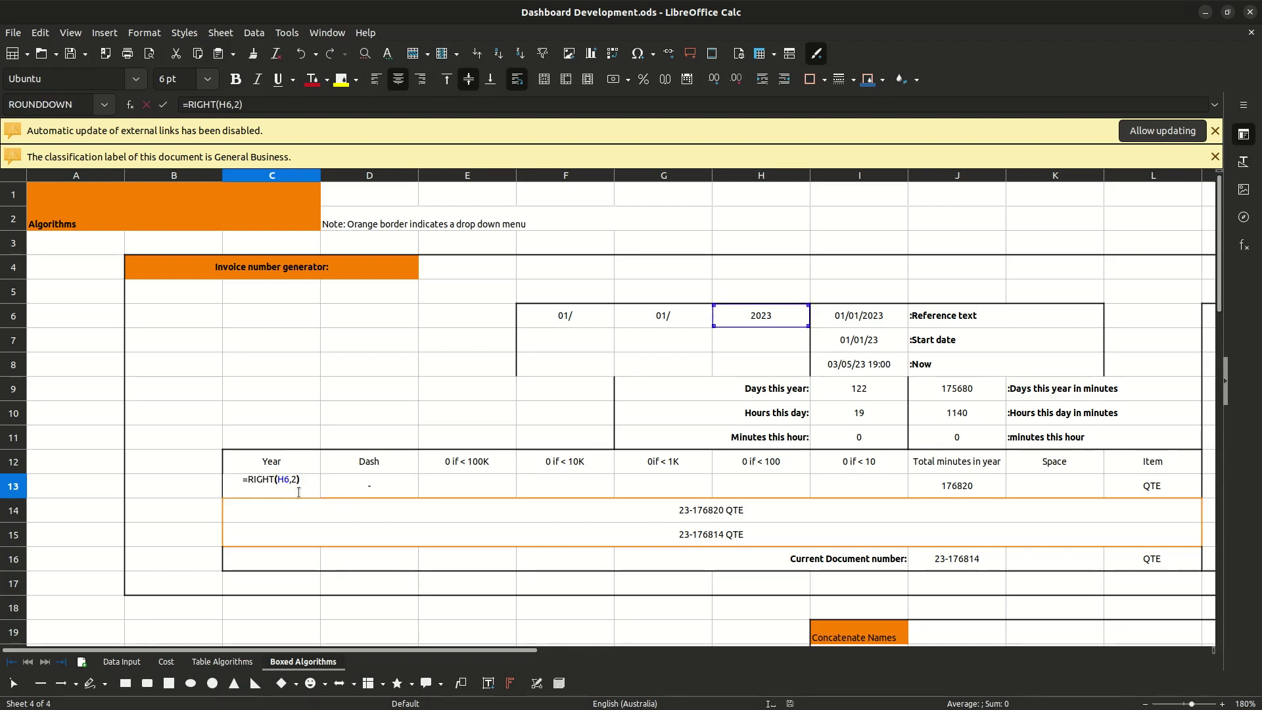
click(293, 480)
click(163, 105)
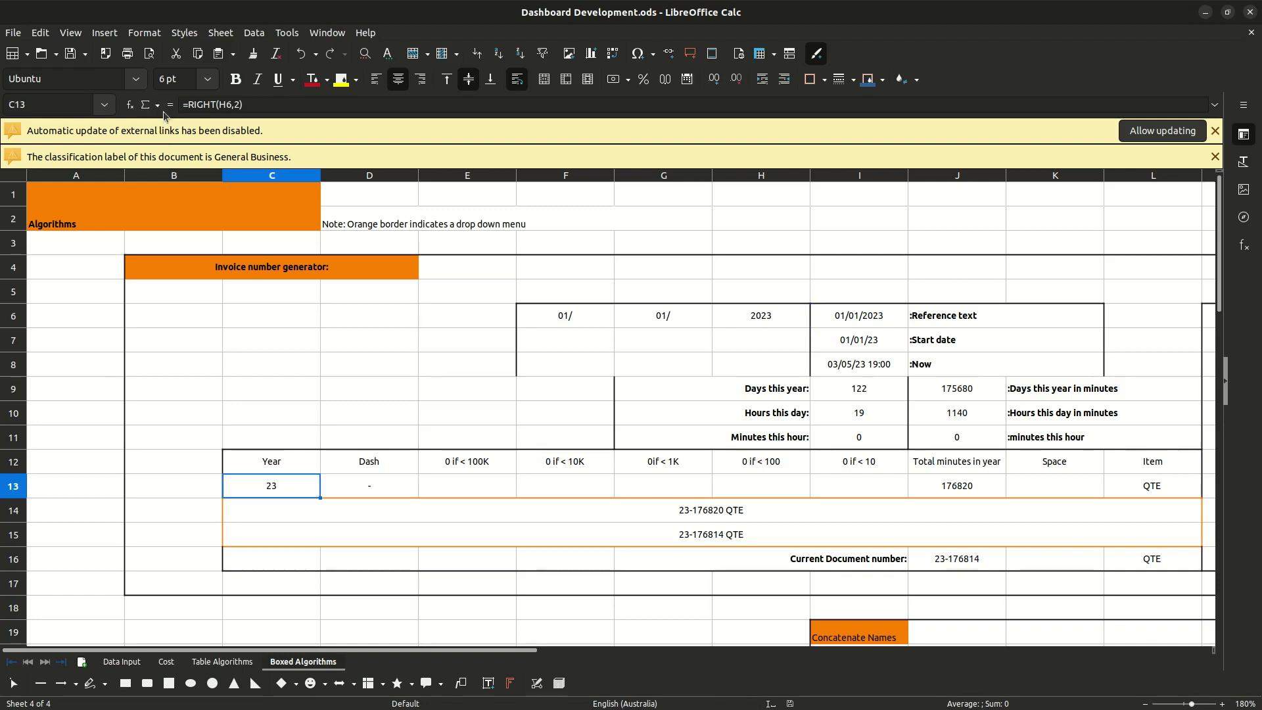
click(370, 490)
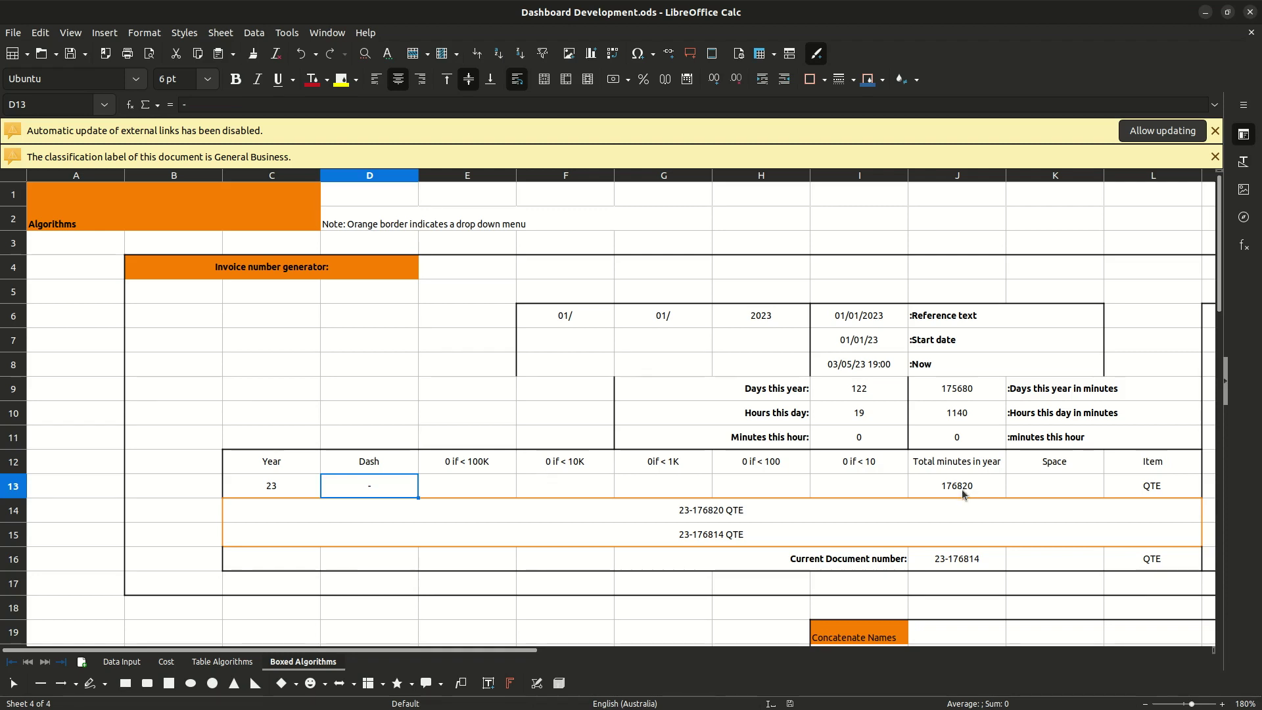
click(477, 490)
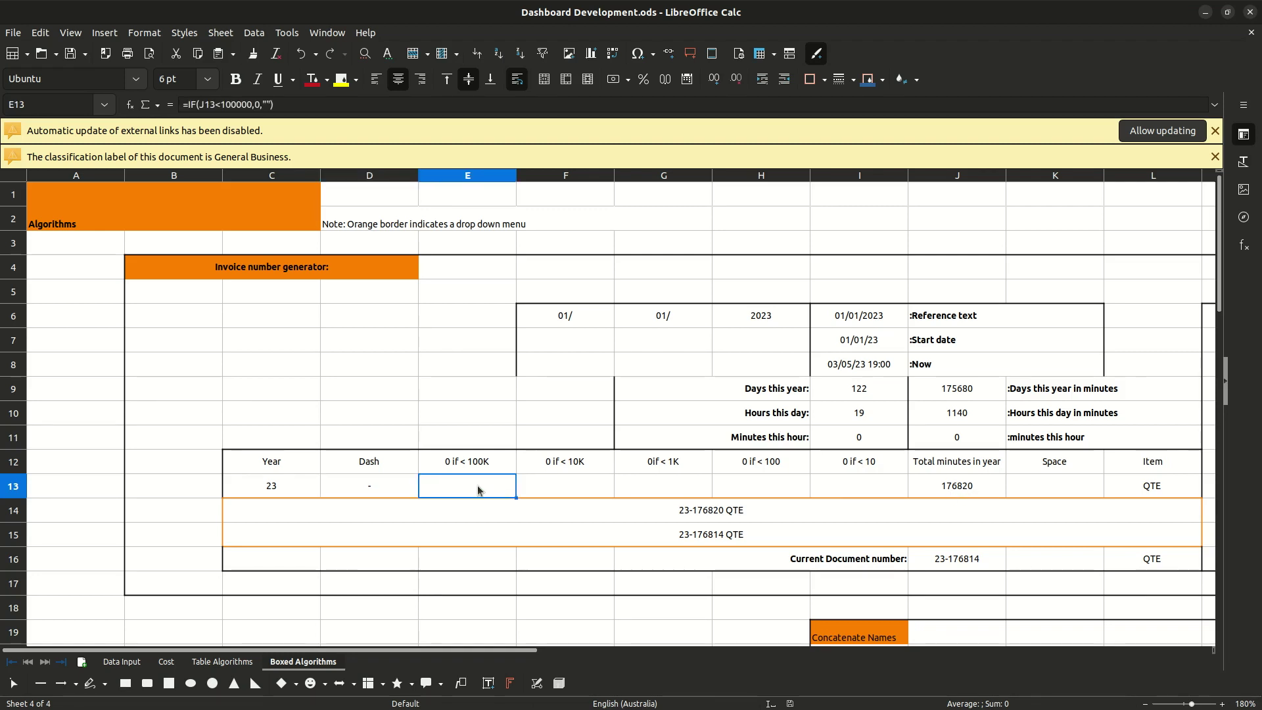
double_click(478, 490)
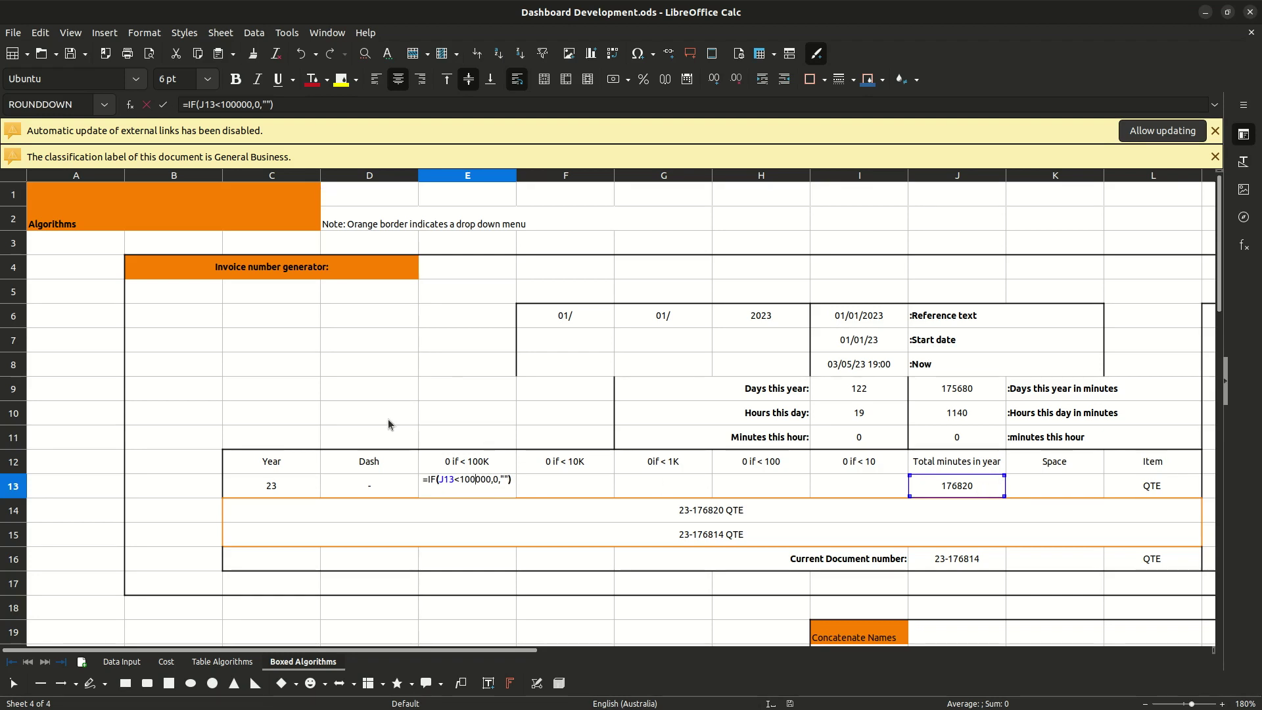
click(159, 108)
click(574, 488)
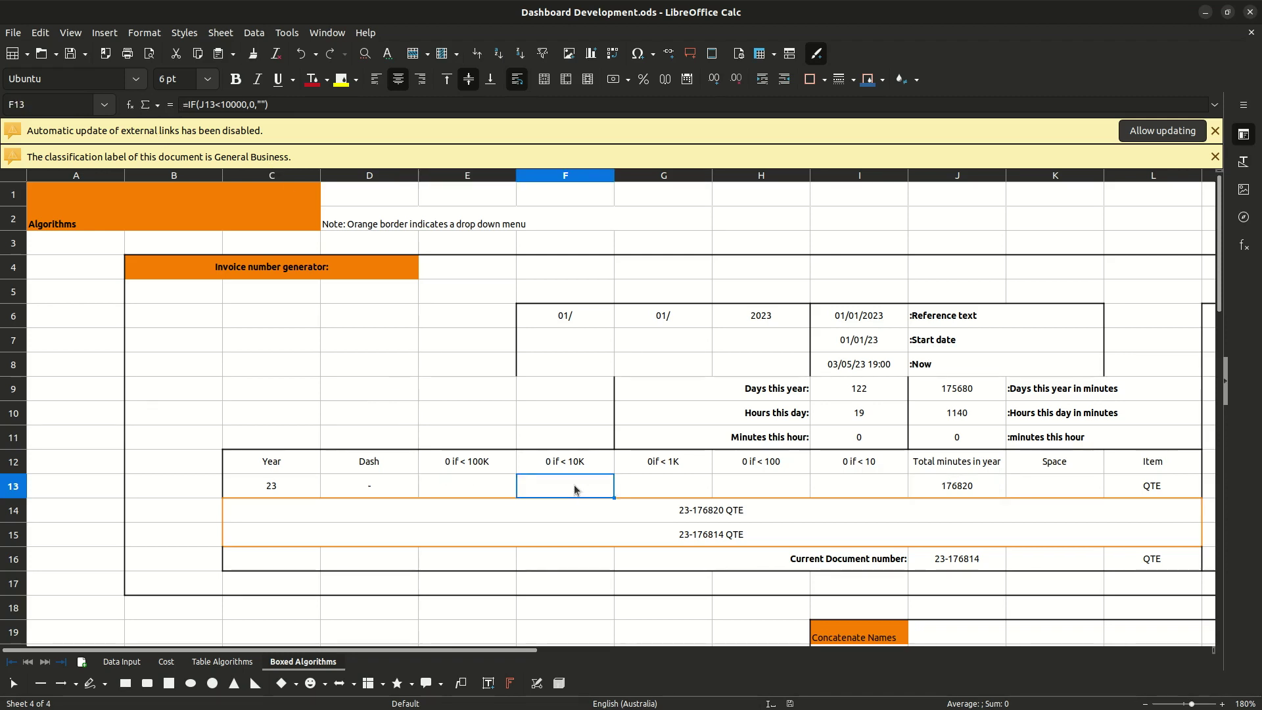
double_click(574, 488)
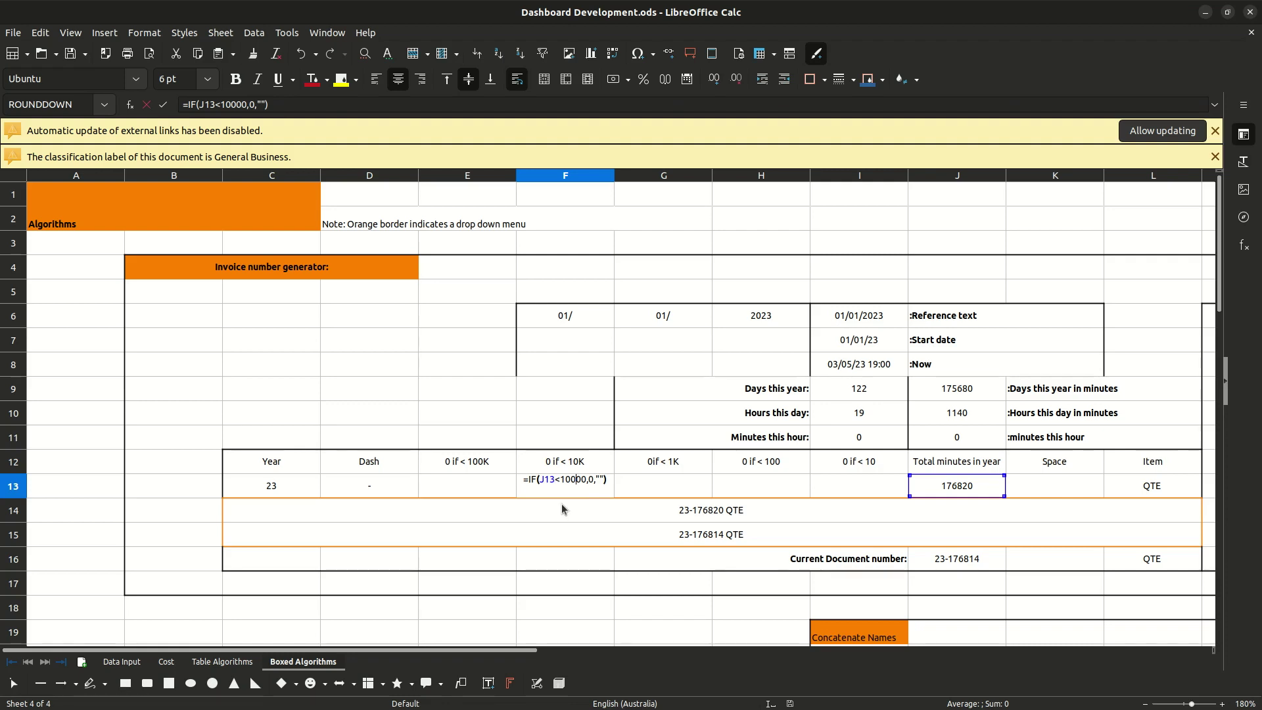
click(165, 105)
click(825, 486)
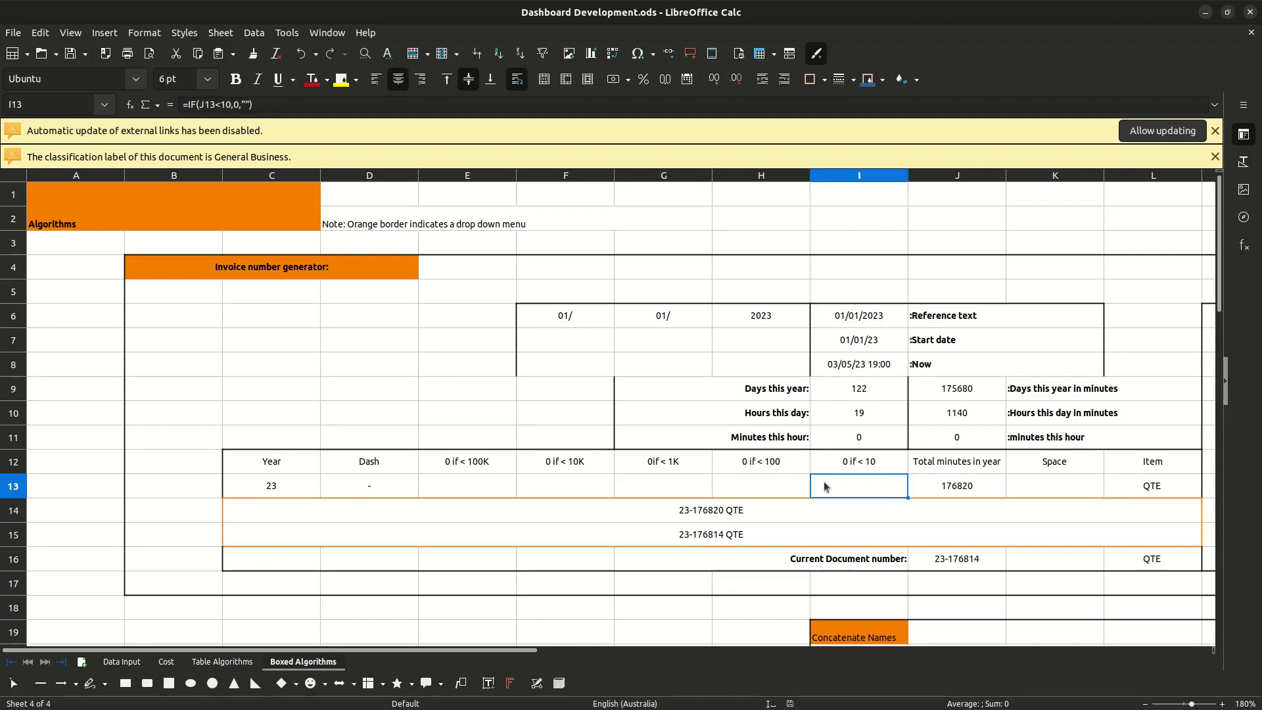
double_click(826, 486)
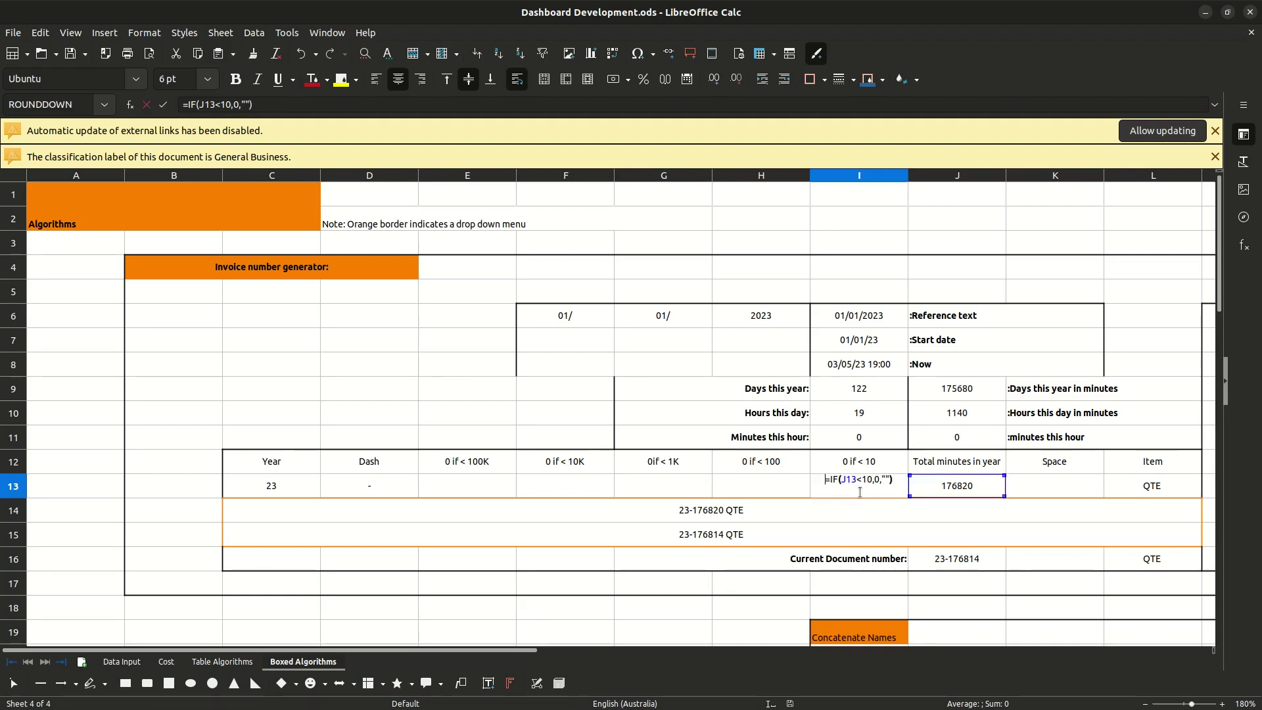
click(163, 106)
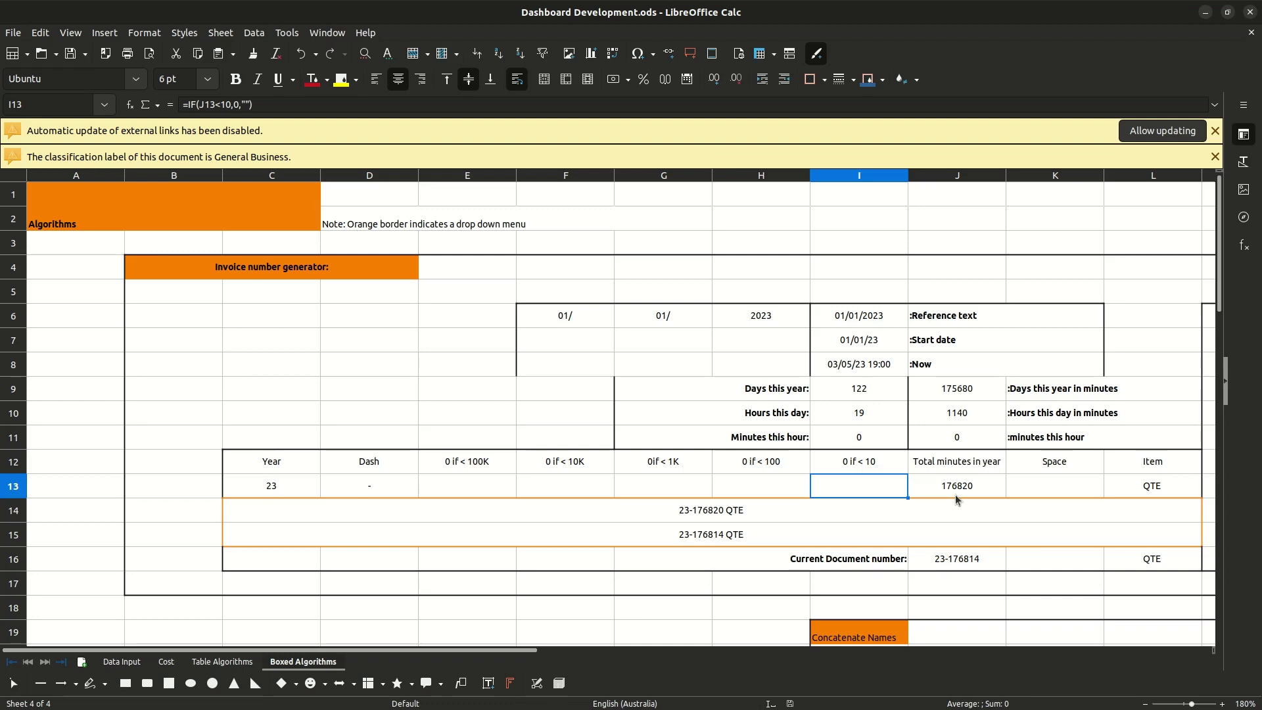
Review row 14's formula joining C13:L13 into 23-176820 QTE, plus the L13 and K13 cells
click(723, 518)
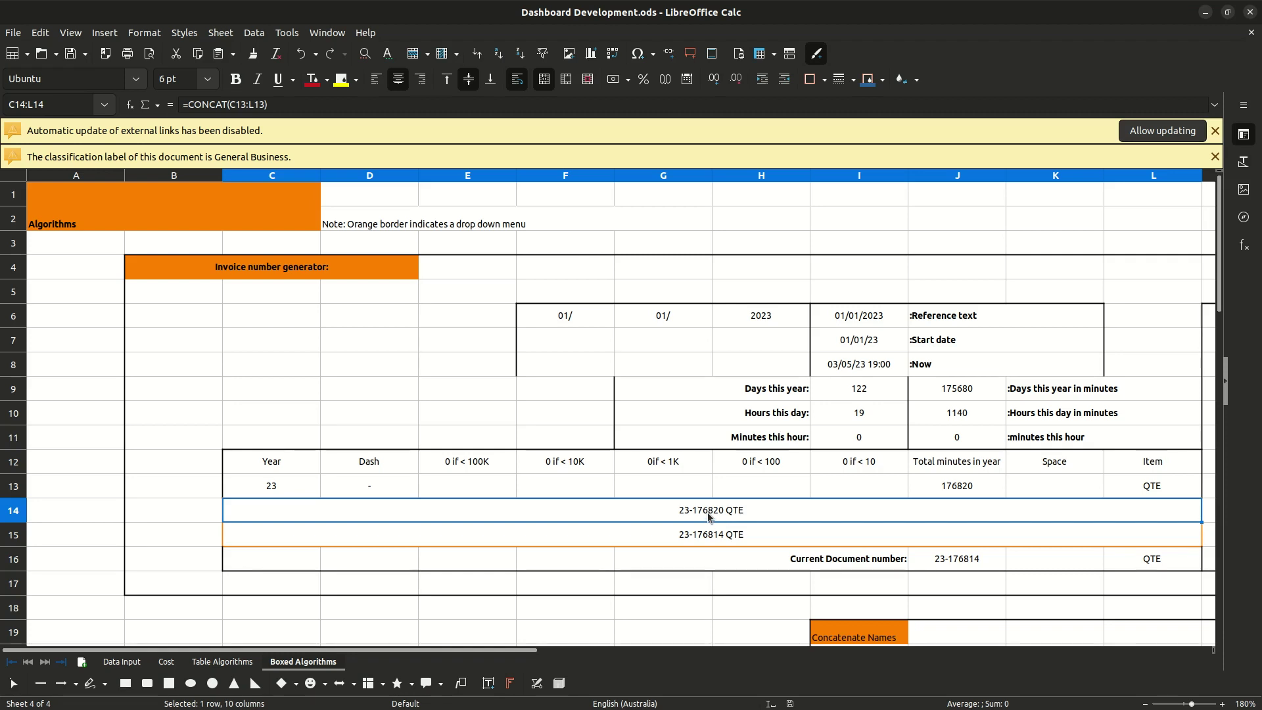
double_click(709, 517)
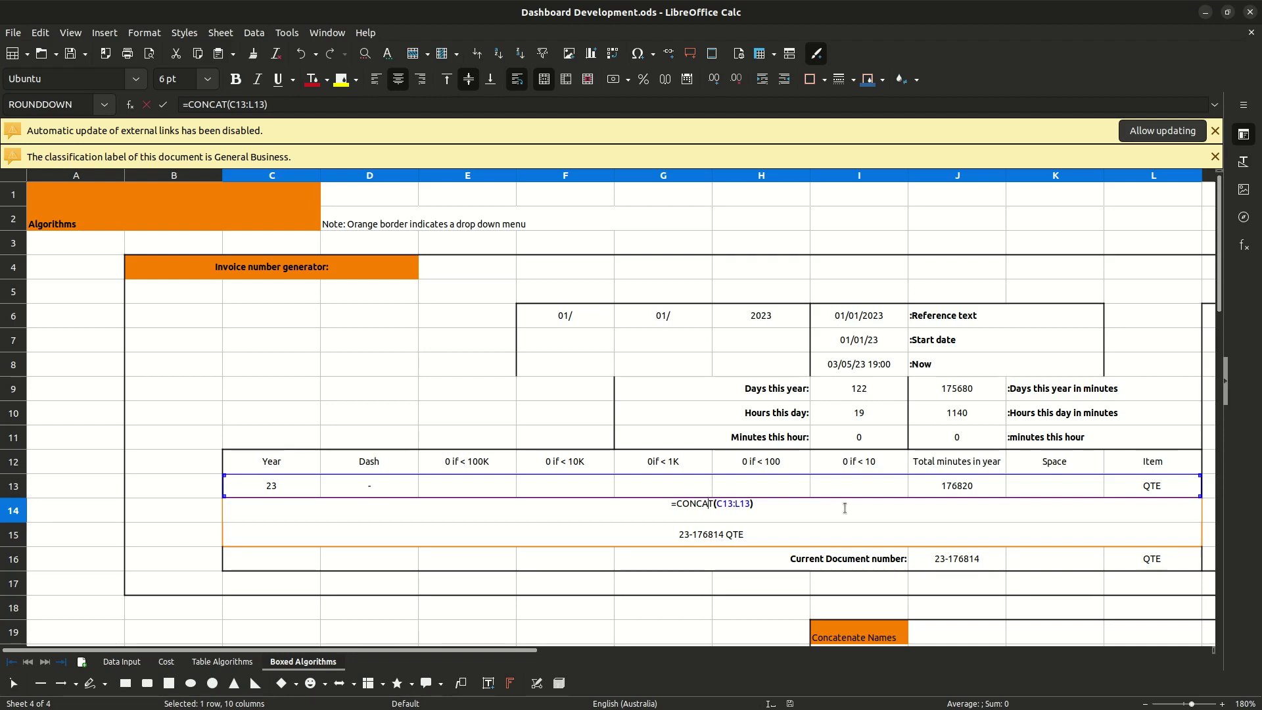
click(163, 104)
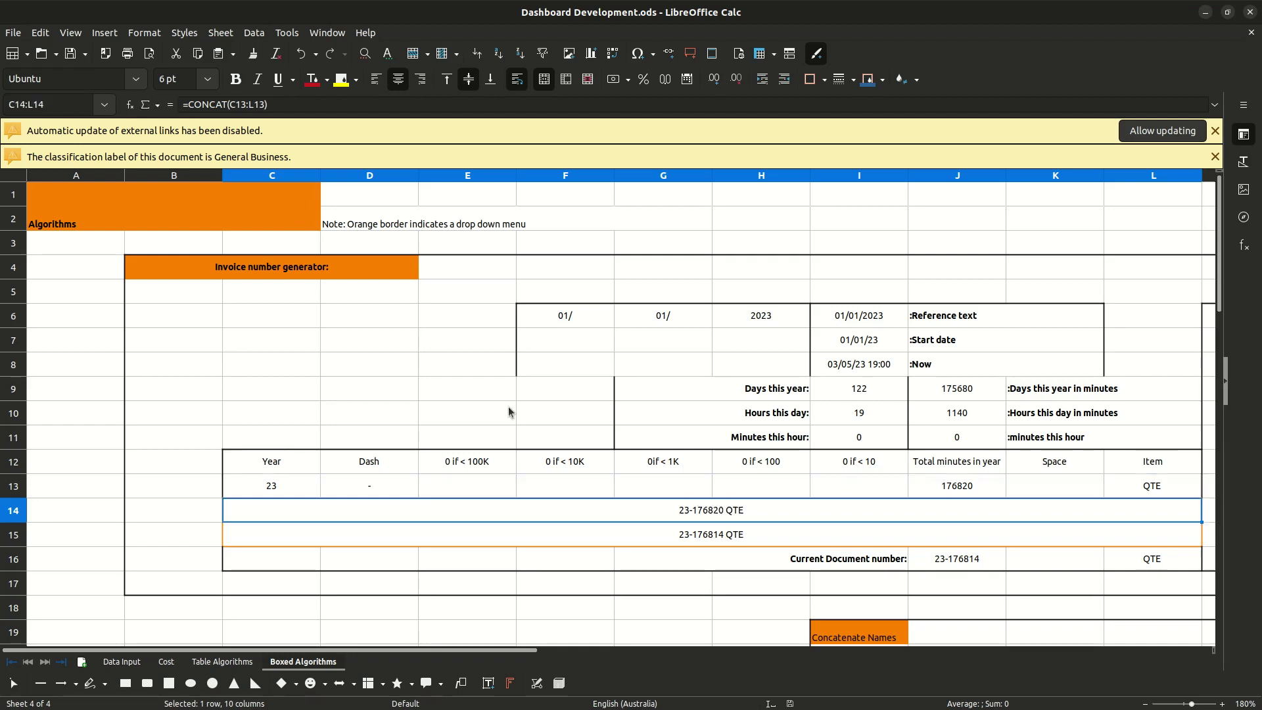
click(1164, 487)
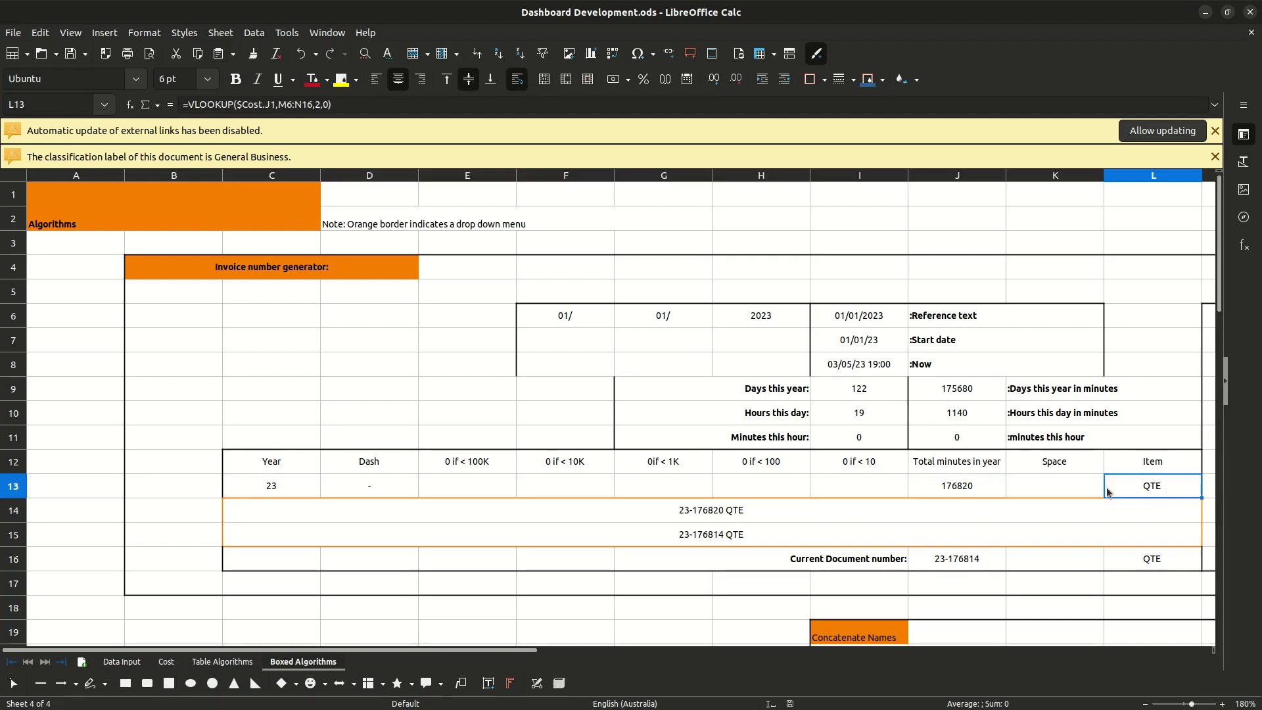
click(1050, 488)
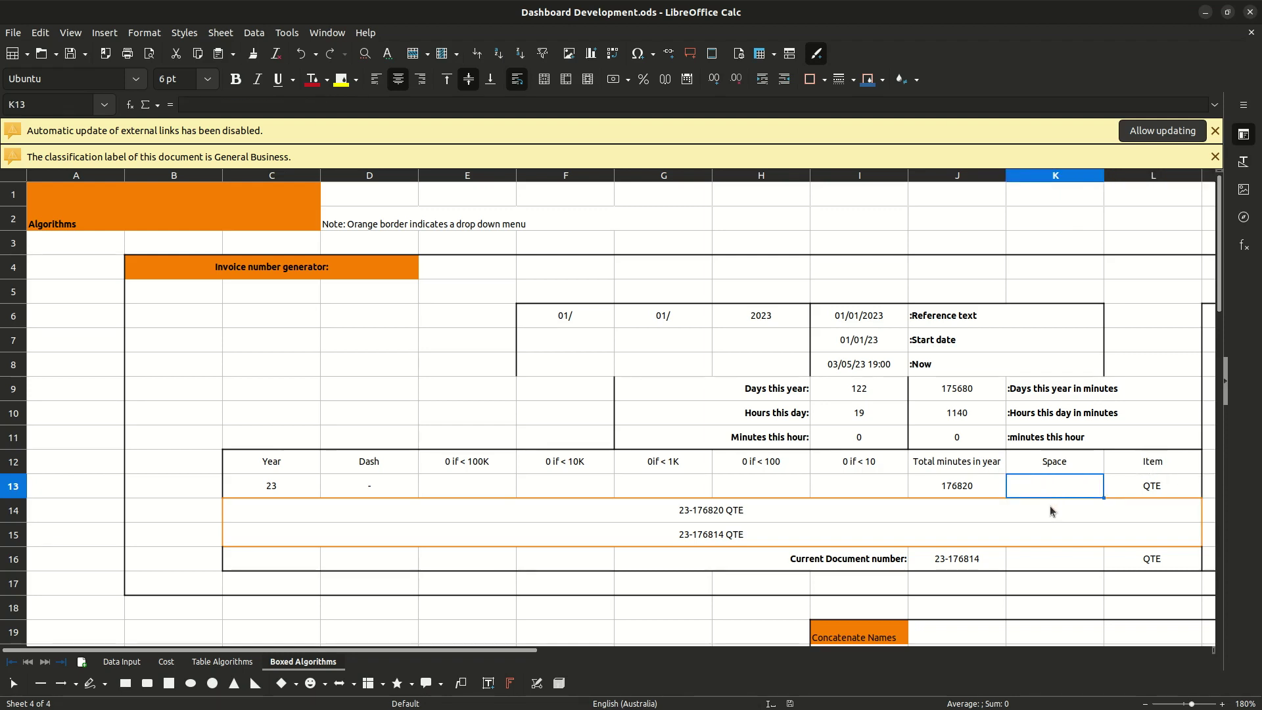
click(728, 526)
click(728, 519)
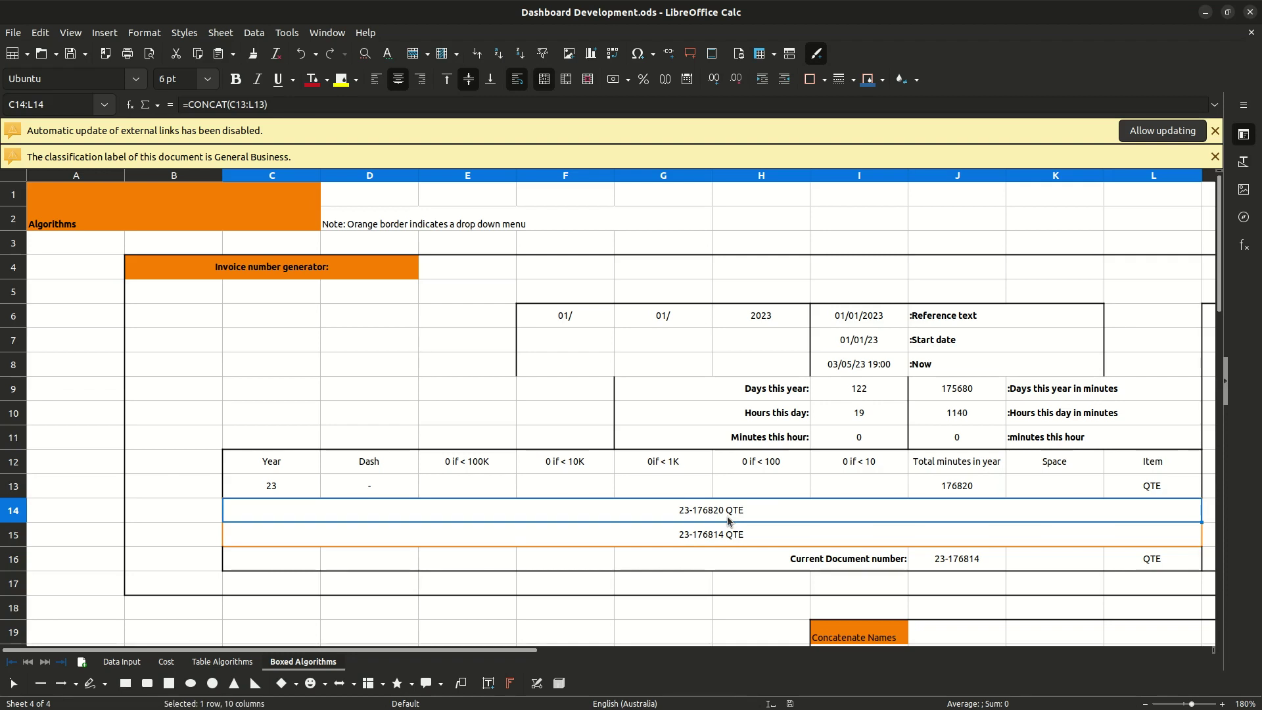
Reopen and commit the row 14 CONCAT document-number formula
drag(529, 654, 631, 659)
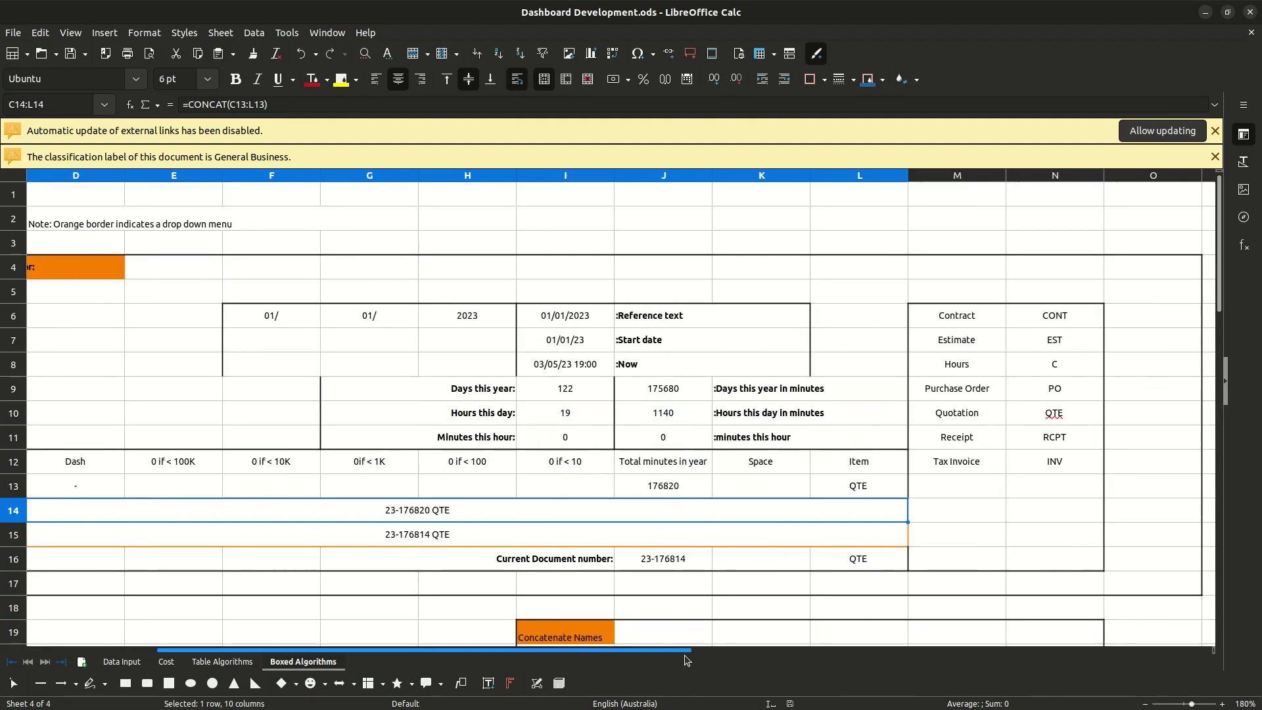
double_click(429, 512)
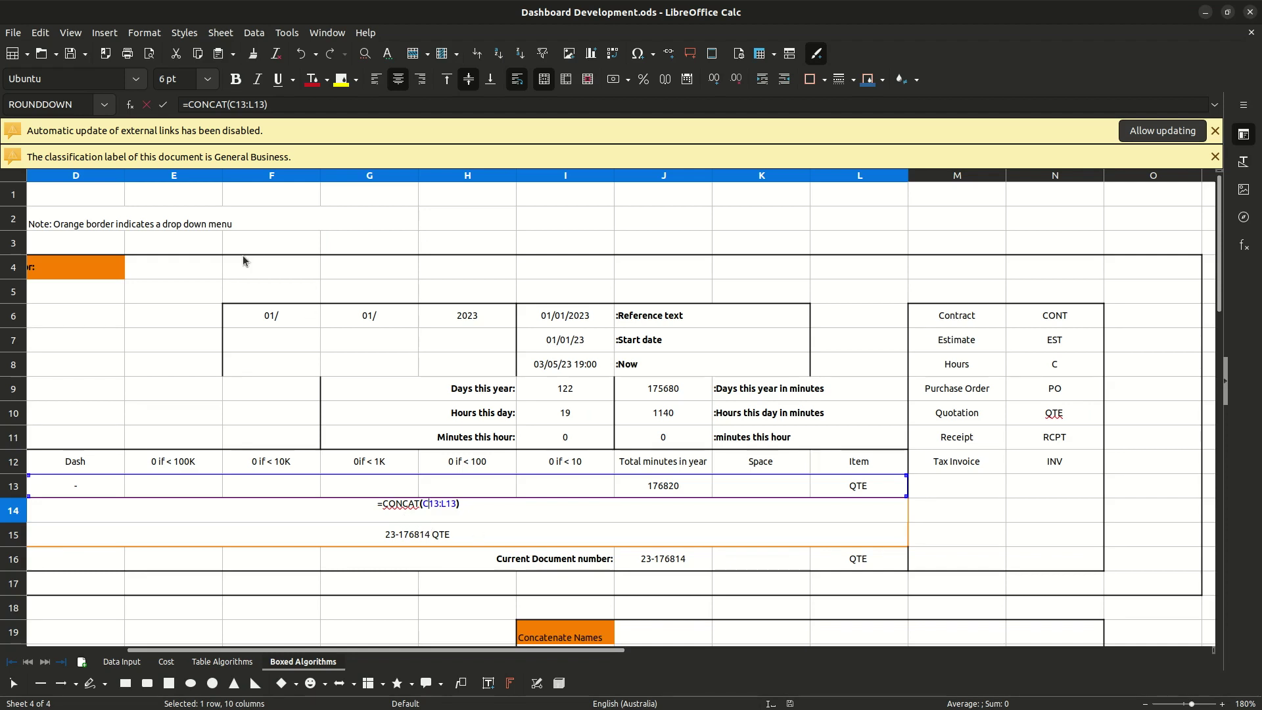
key(Return)
click(860, 485)
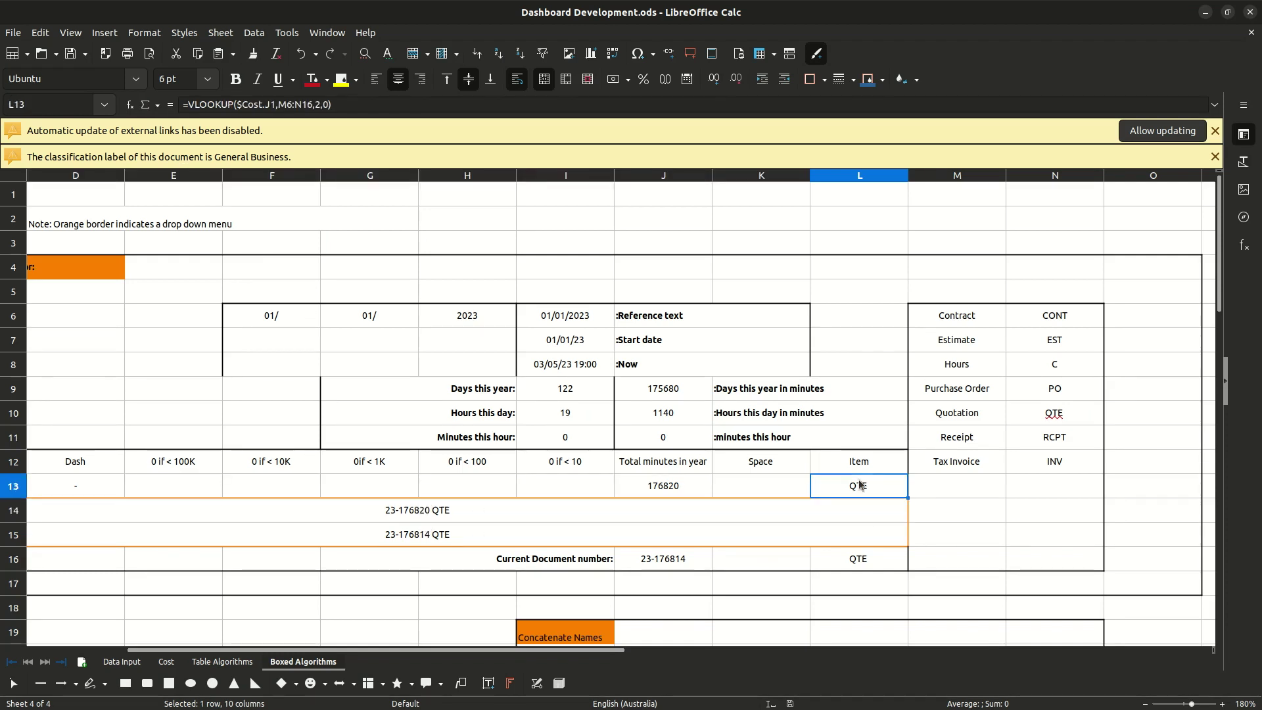
double_click(860, 487)
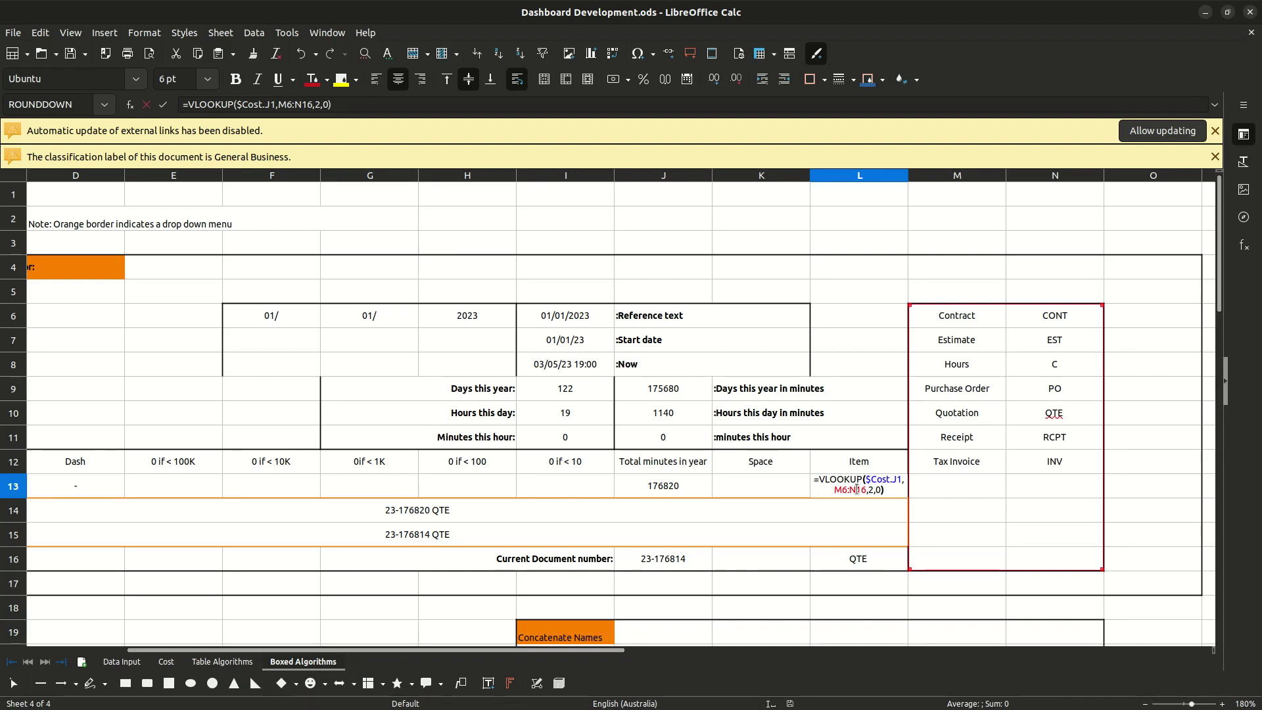
click(167, 661)
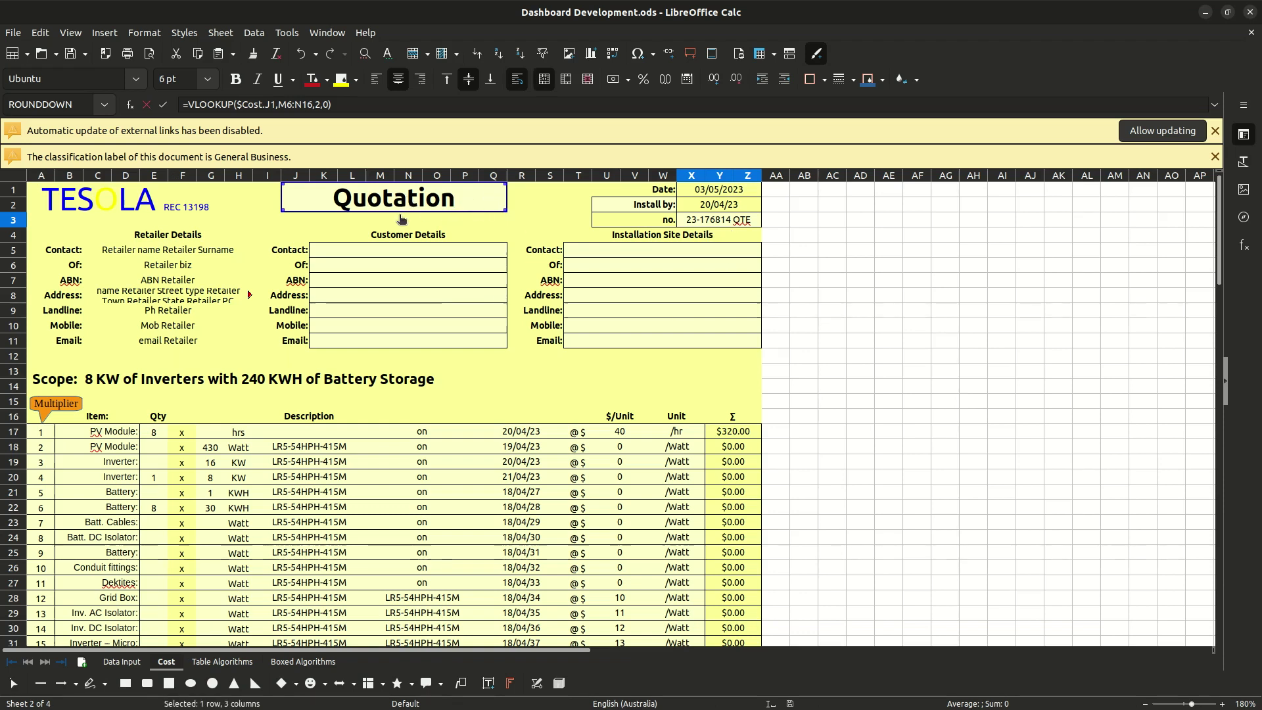
click(306, 662)
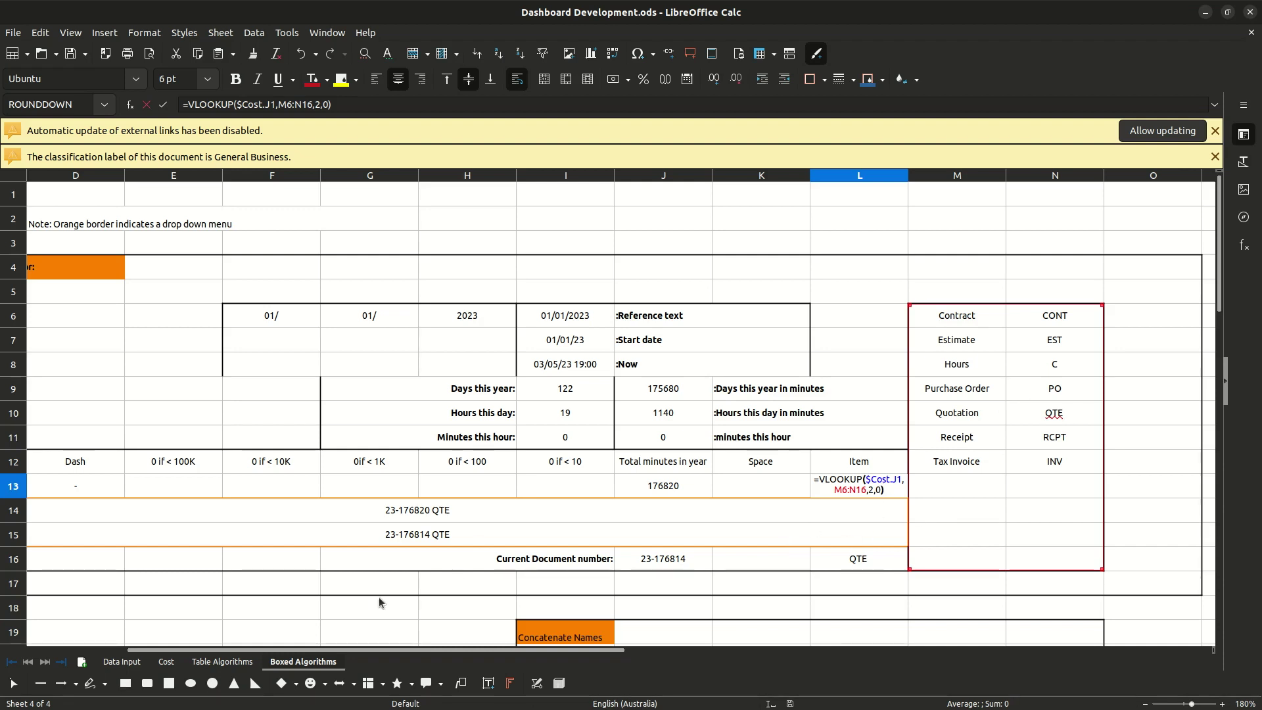
Inspect the Cost title's validity source list on Boxed Algorithms M6 onward, leaving it unchanged
click(148, 106)
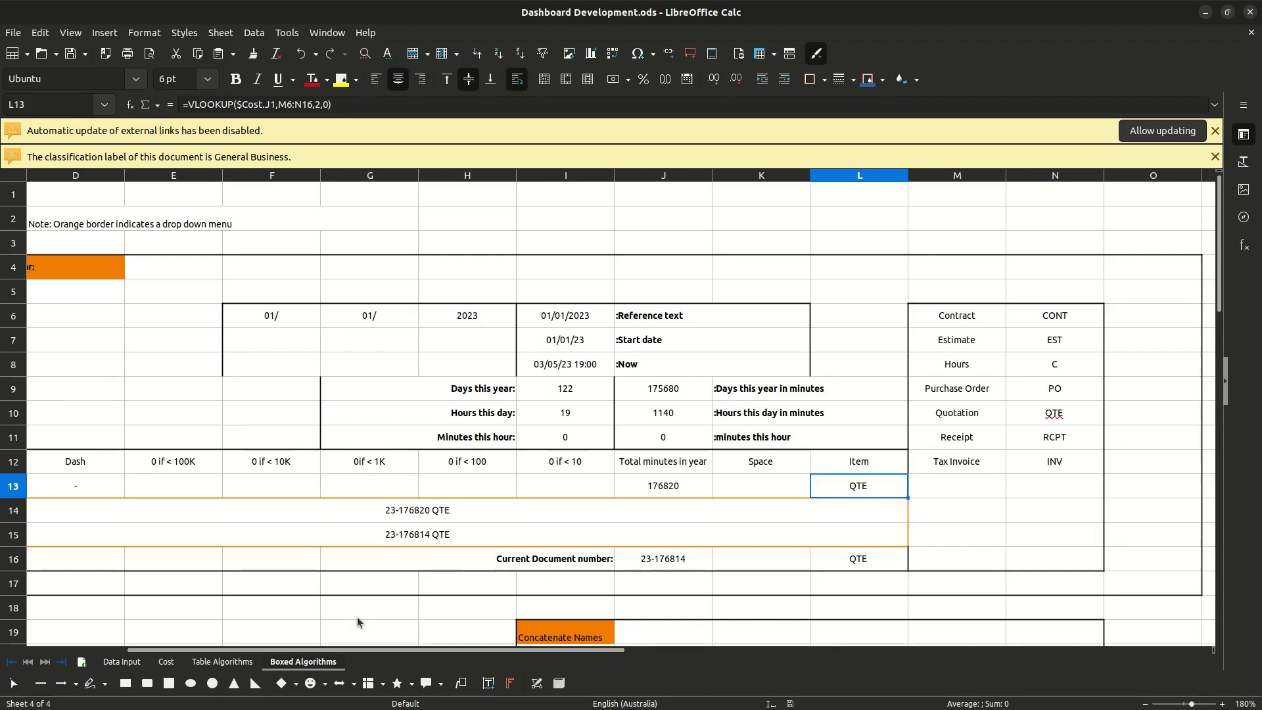
click(171, 663)
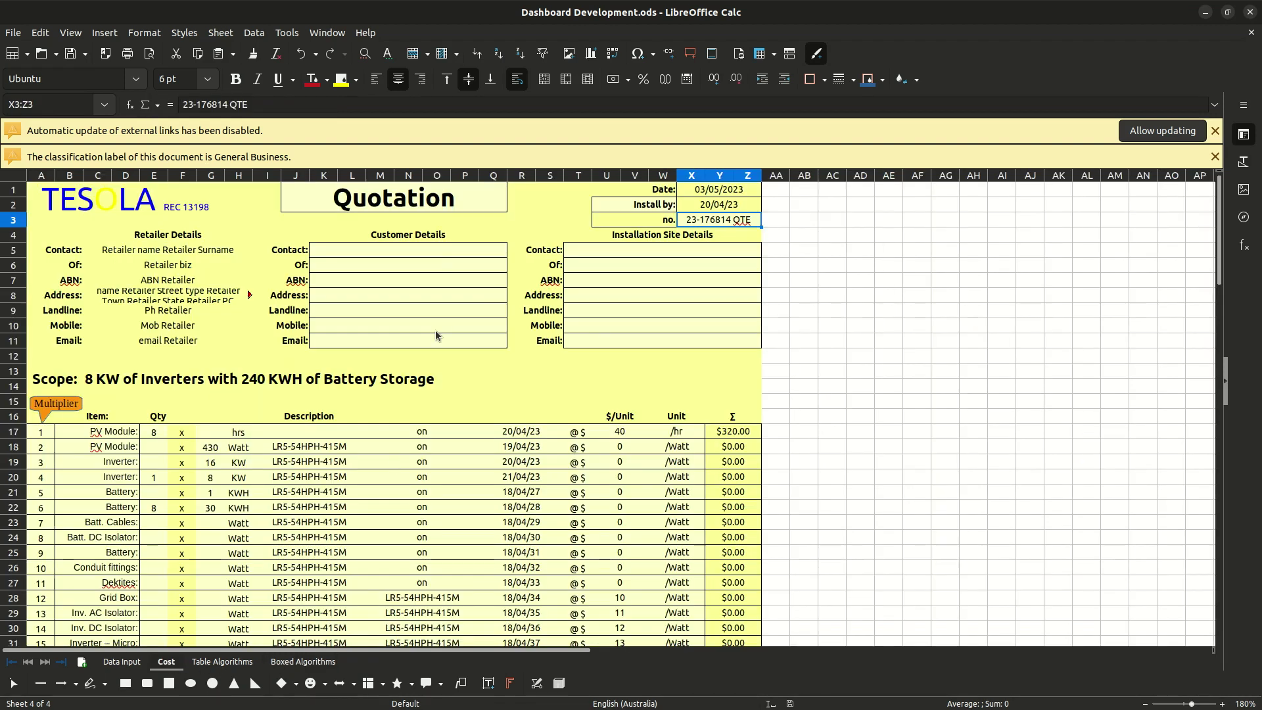
click(513, 189)
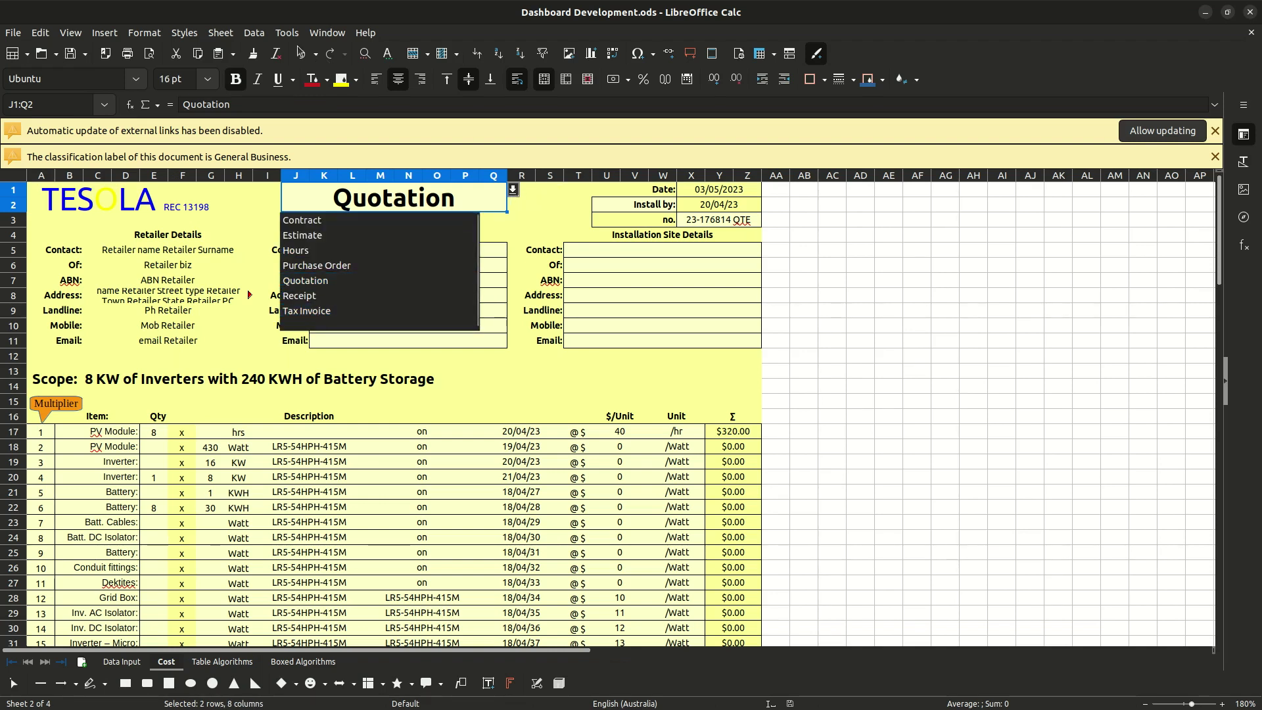
click(261, 36)
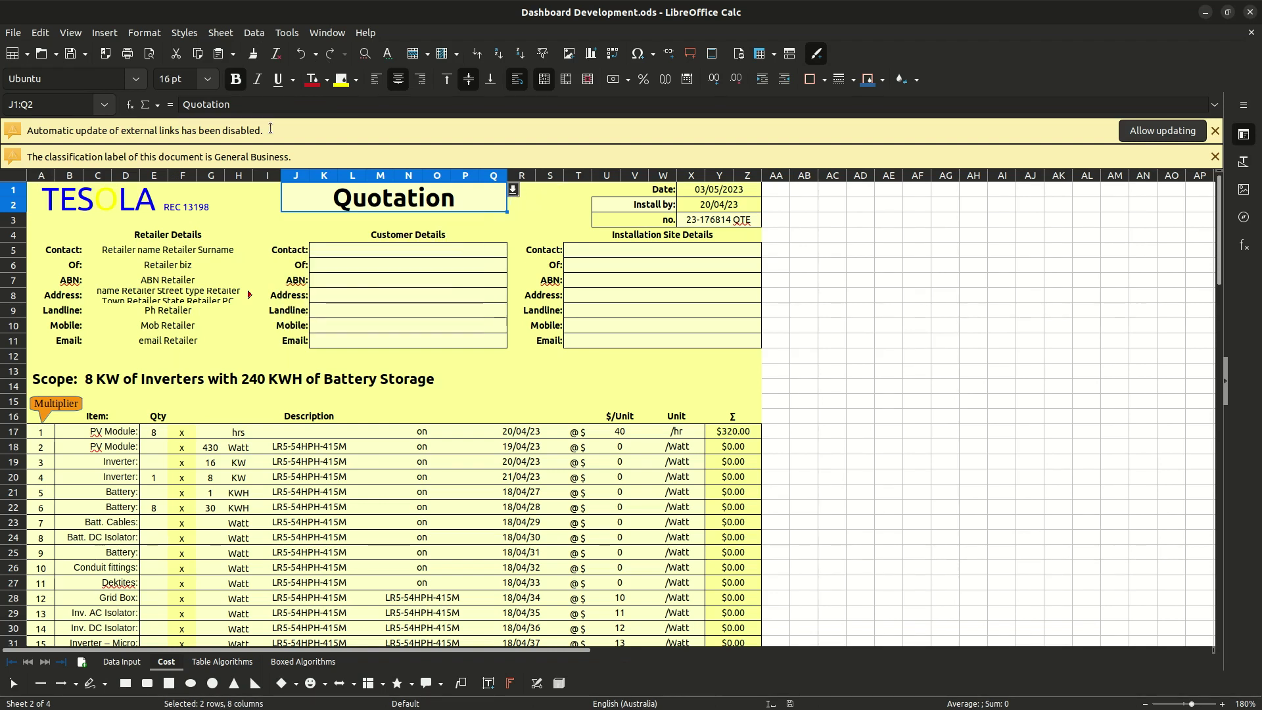
click(255, 33)
click(278, 216)
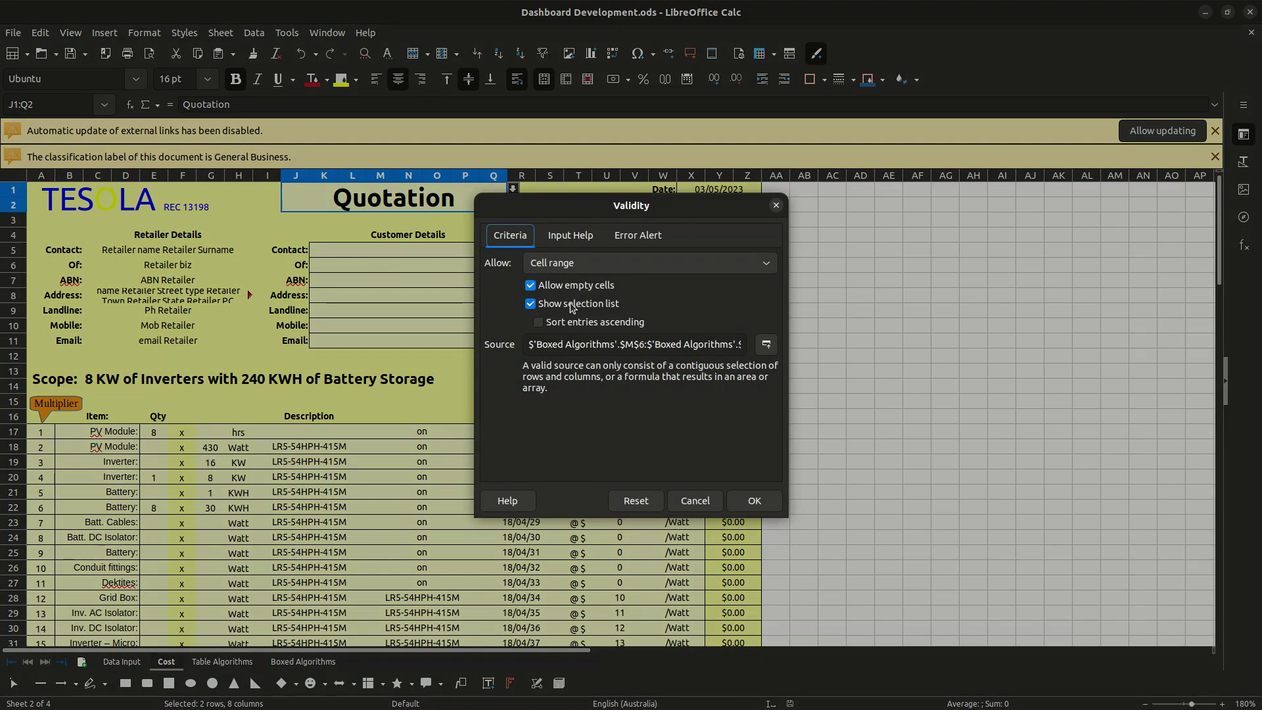
click(766, 345)
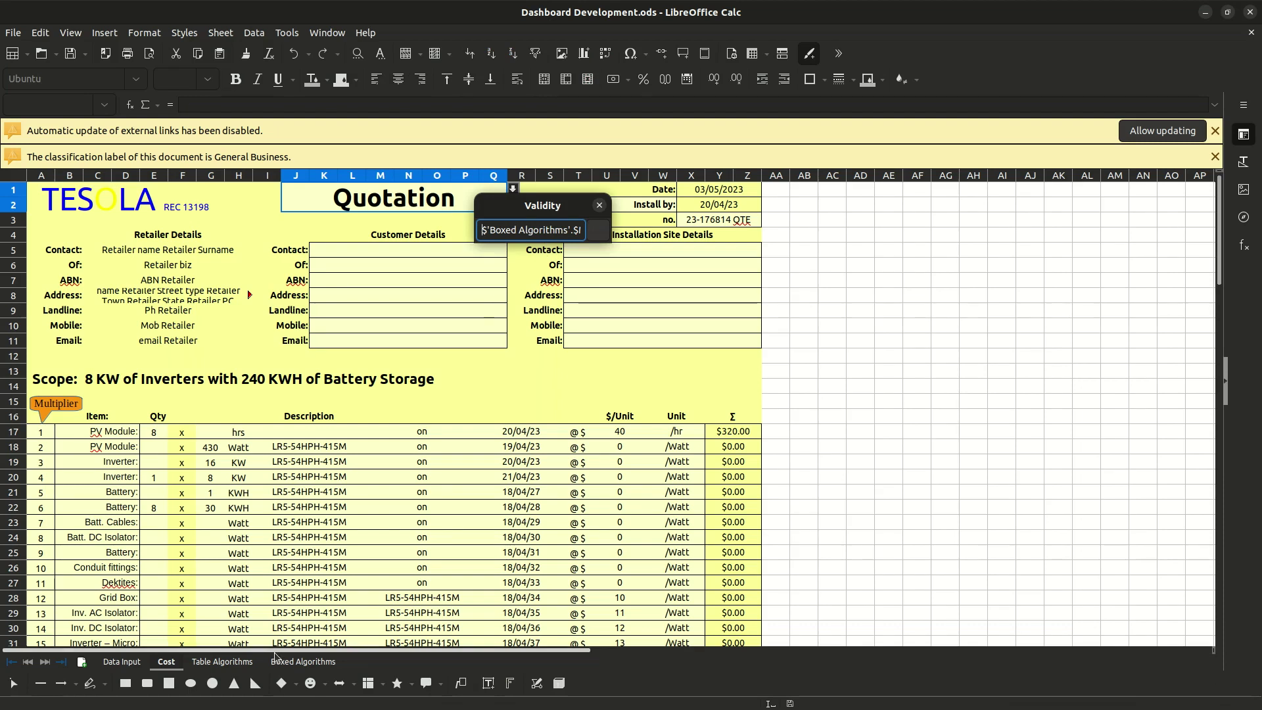
click(303, 661)
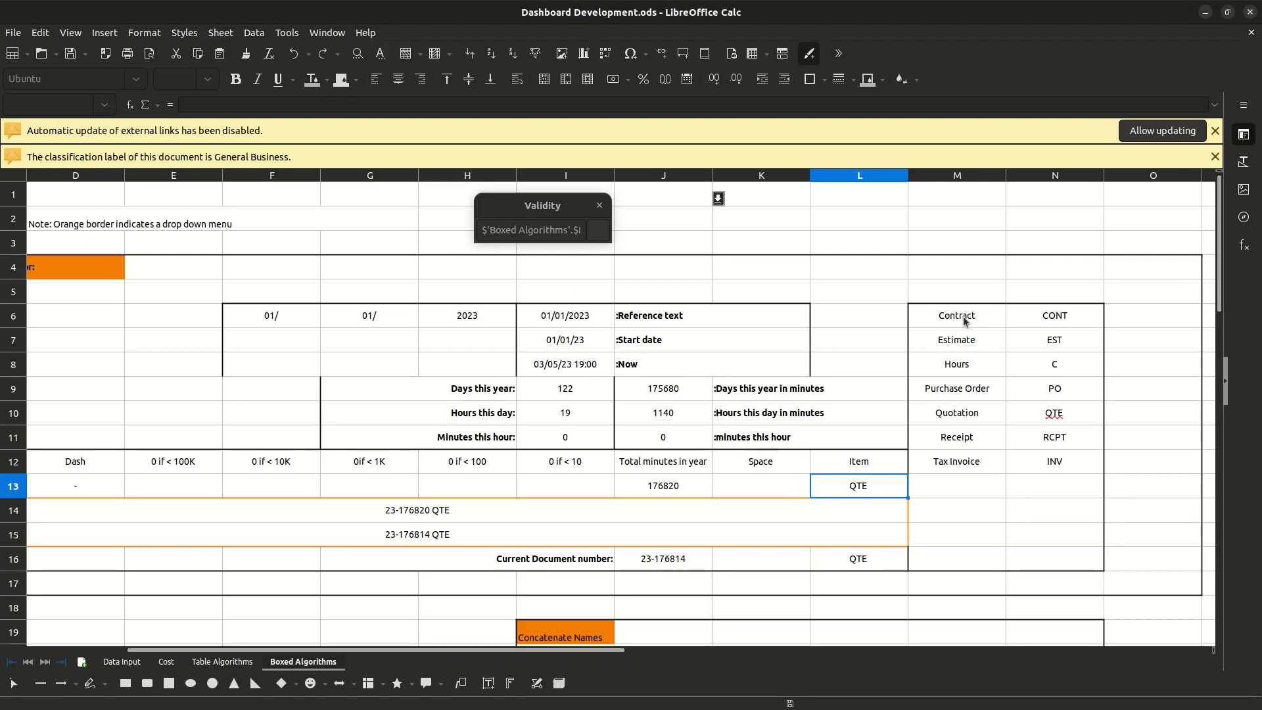
click(598, 232)
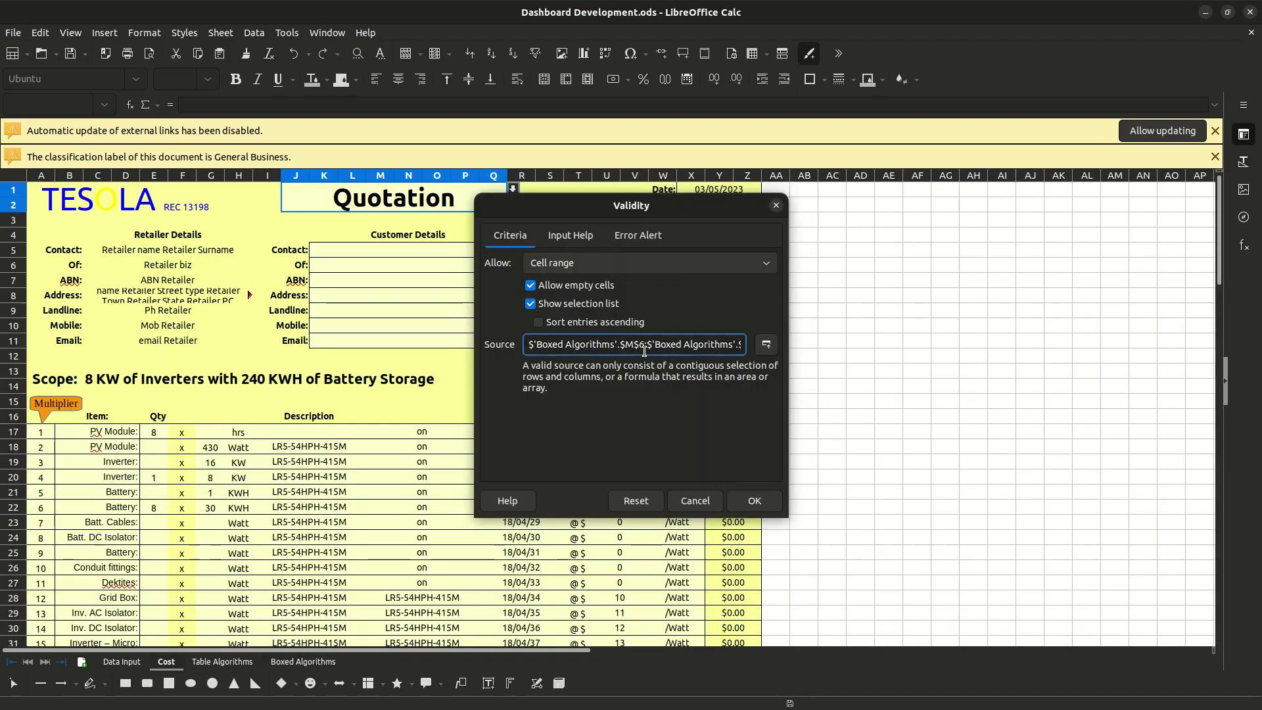
click(695, 501)
click(302, 661)
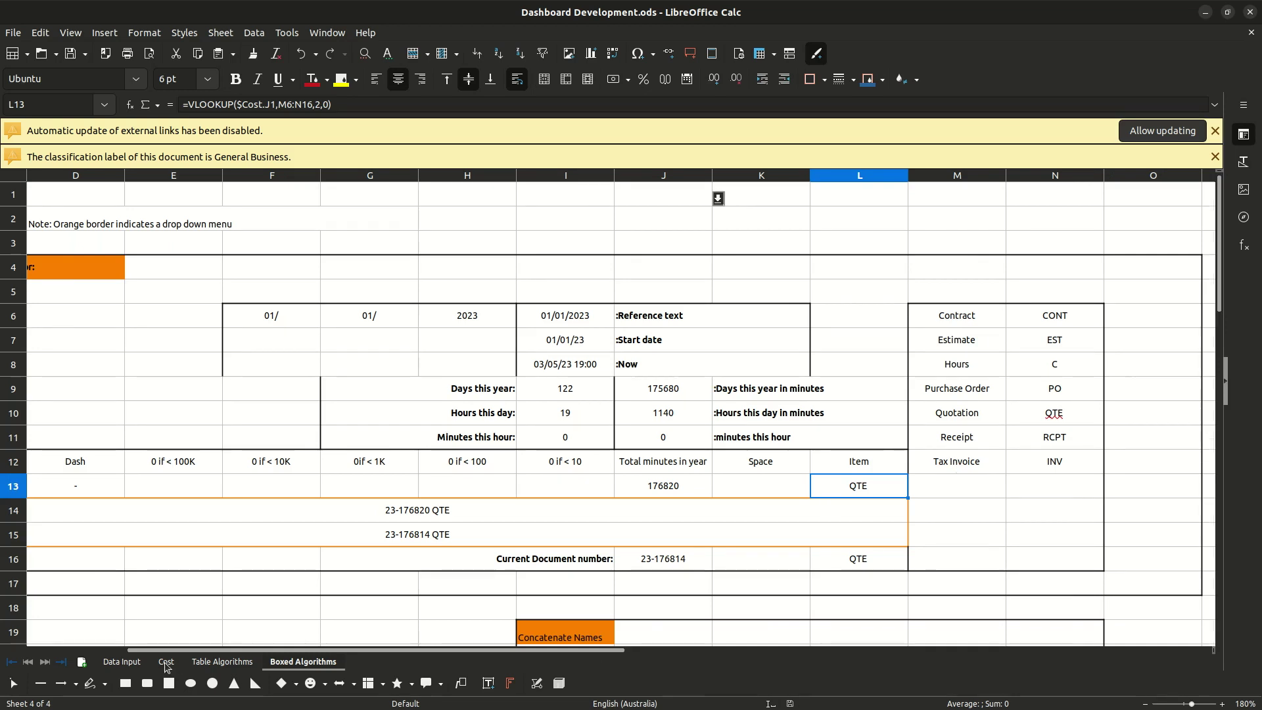
click(174, 663)
Set the title validity's error alert action to Information
click(257, 35)
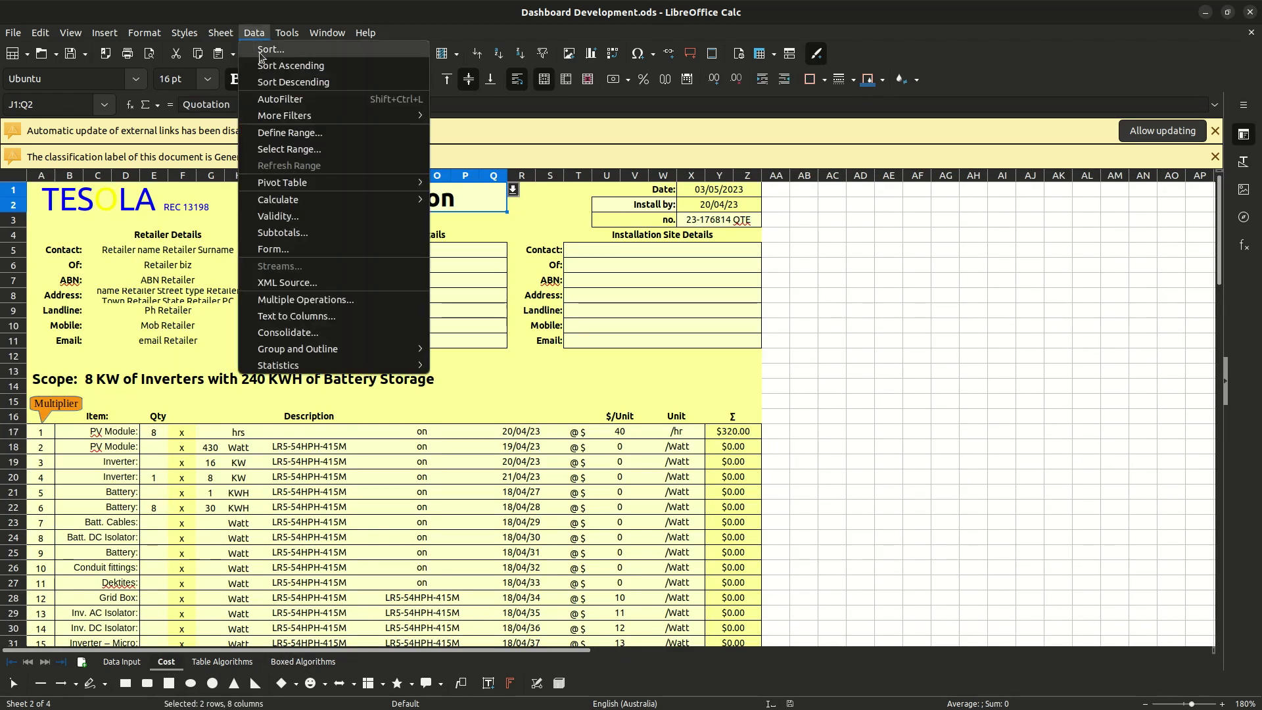
click(260, 219)
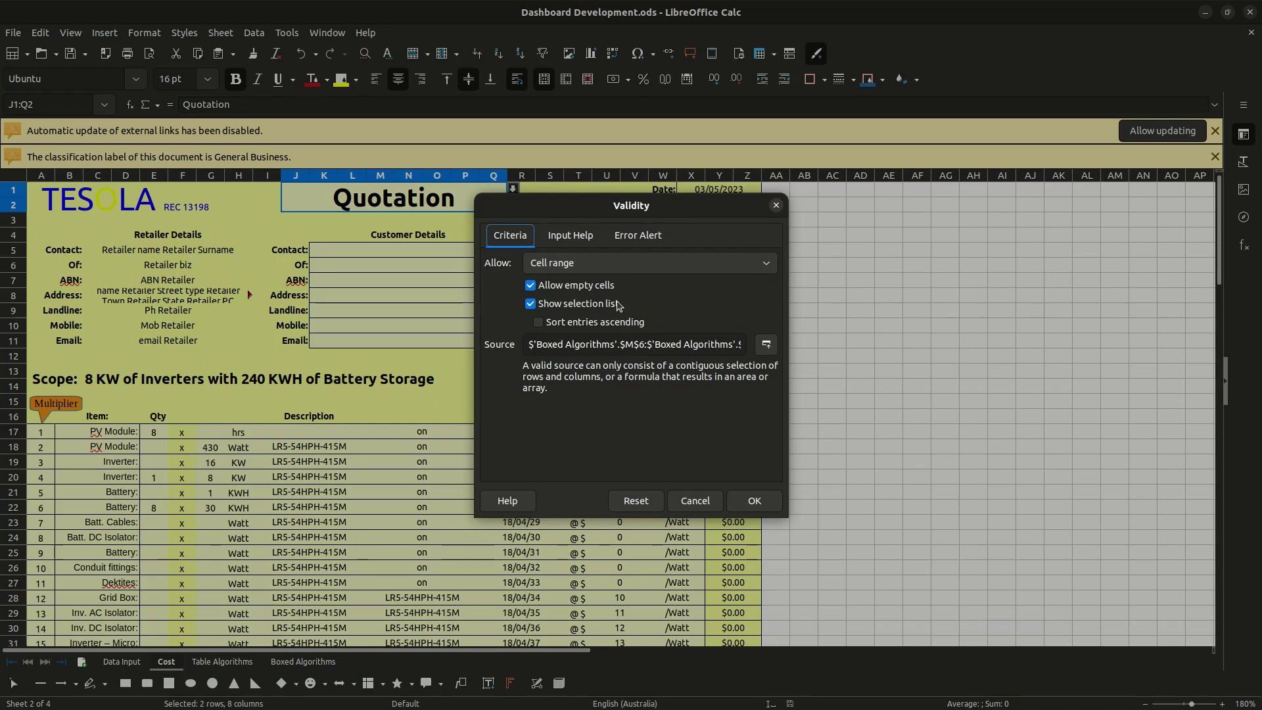
click(648, 236)
click(634, 300)
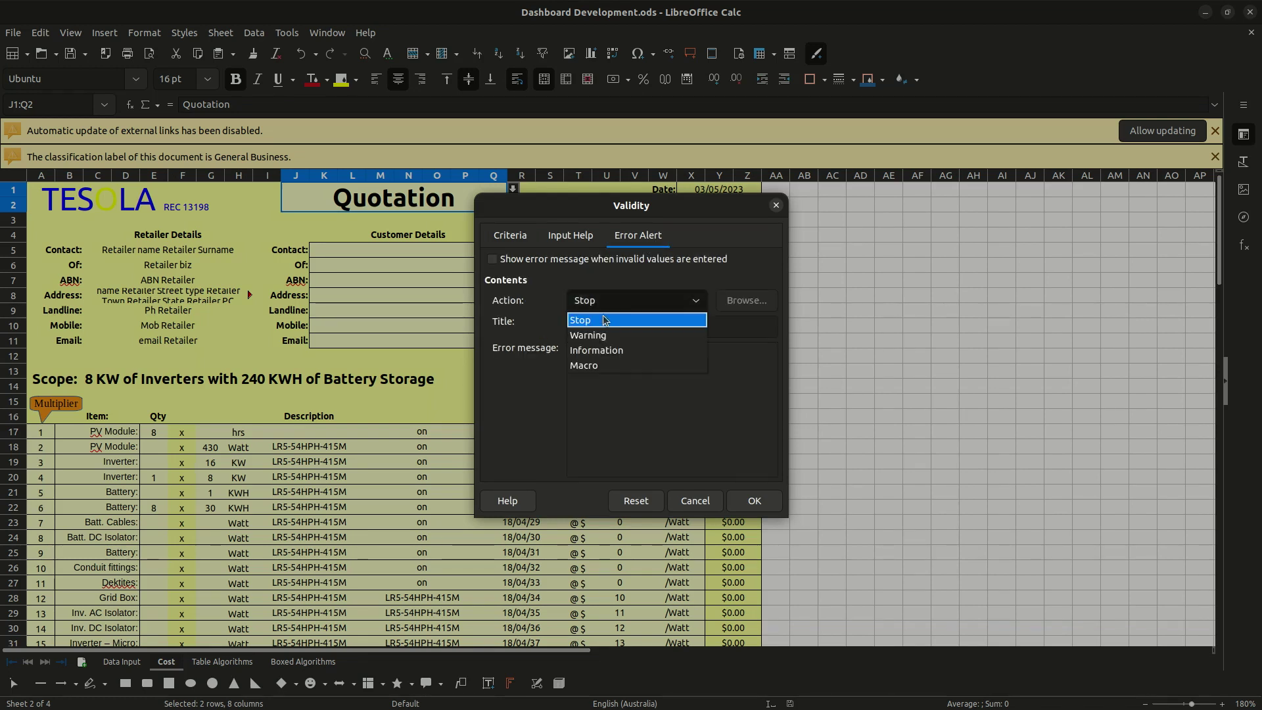
click(601, 349)
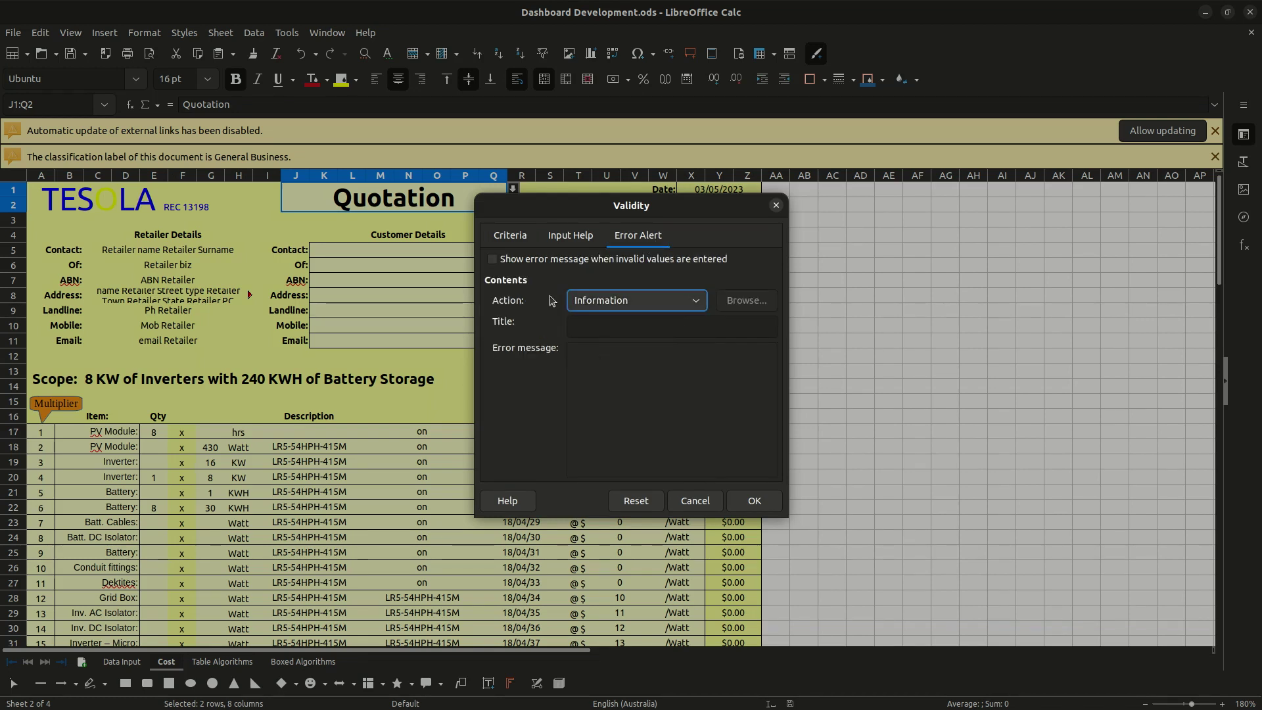
click(754, 501)
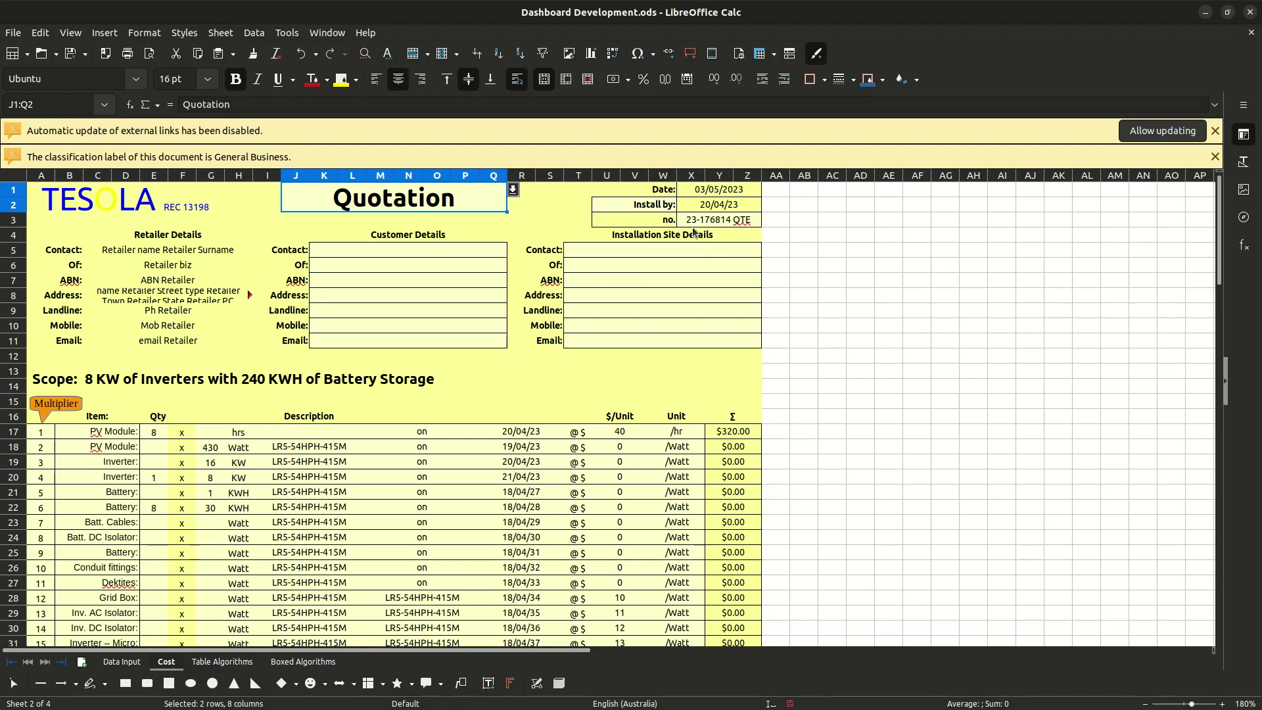
Set the Cost title to Estimate and check row 14 on Boxed Algorithms reads 23-176824 EST
click(512, 190)
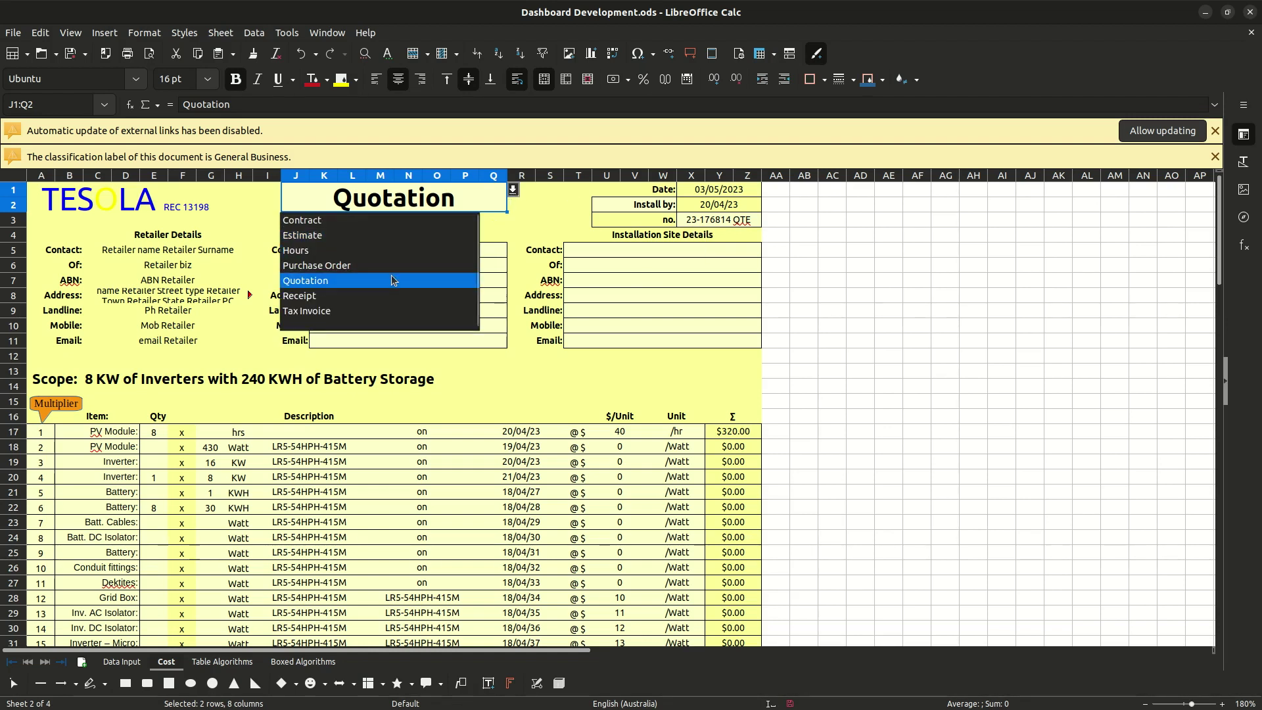
click(368, 235)
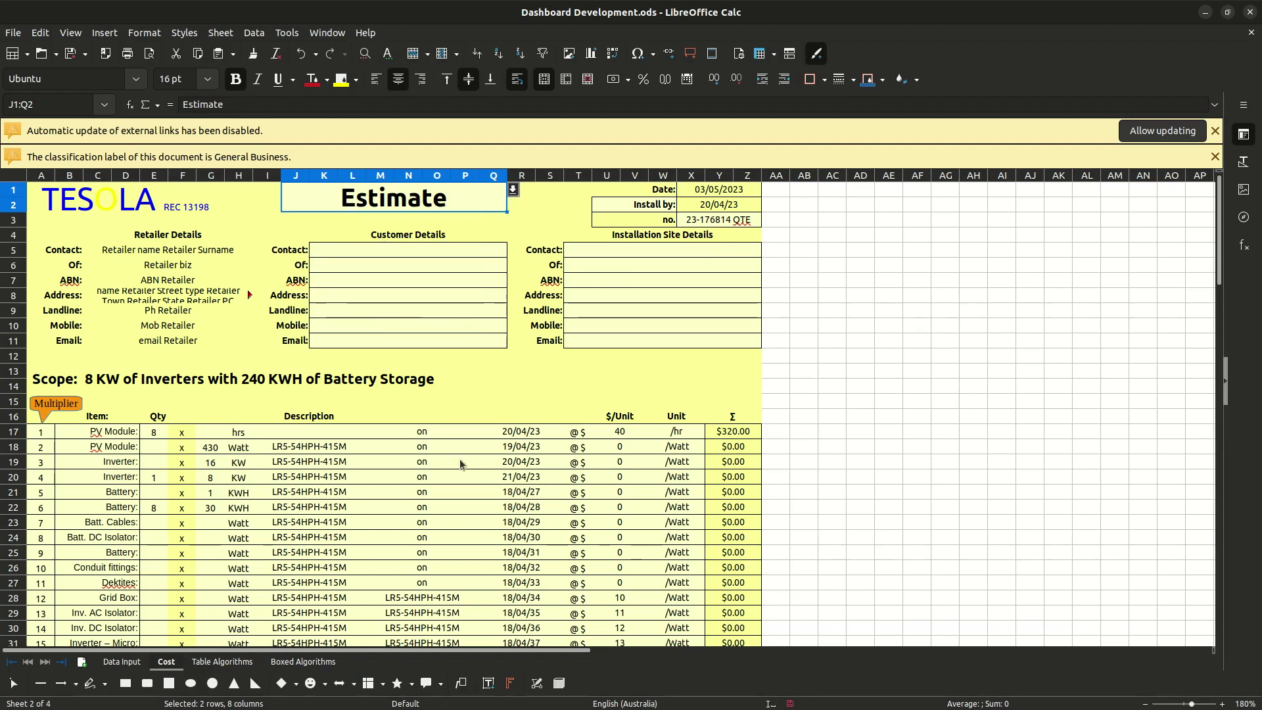
click(312, 662)
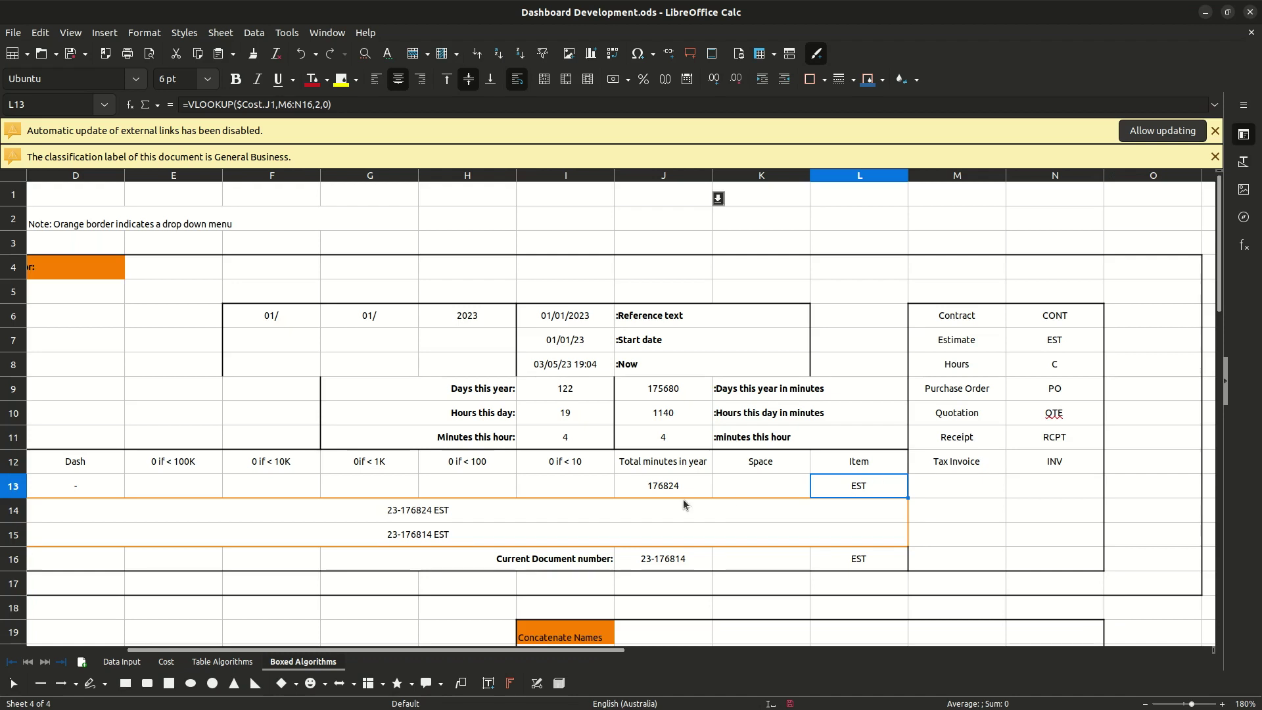
click(410, 516)
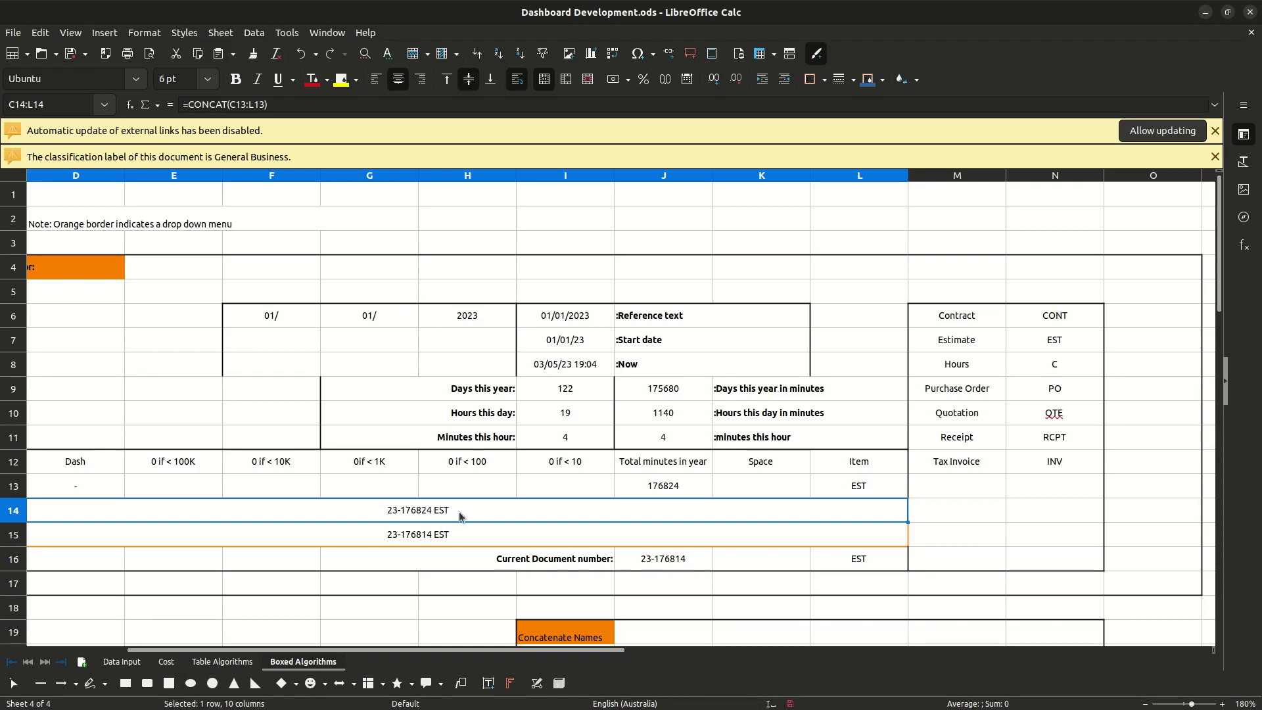
click(327, 632)
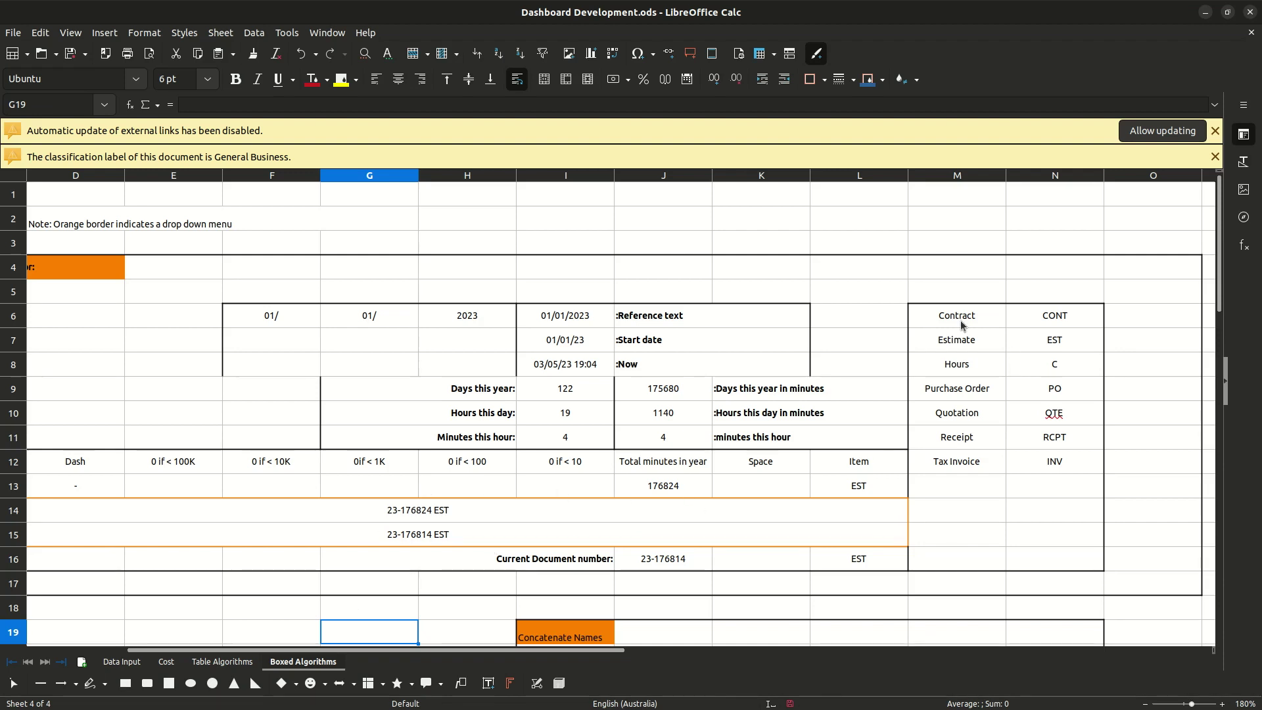
Give M6:M12 an orange outer box border and save the workbook
drag(958, 321, 956, 461)
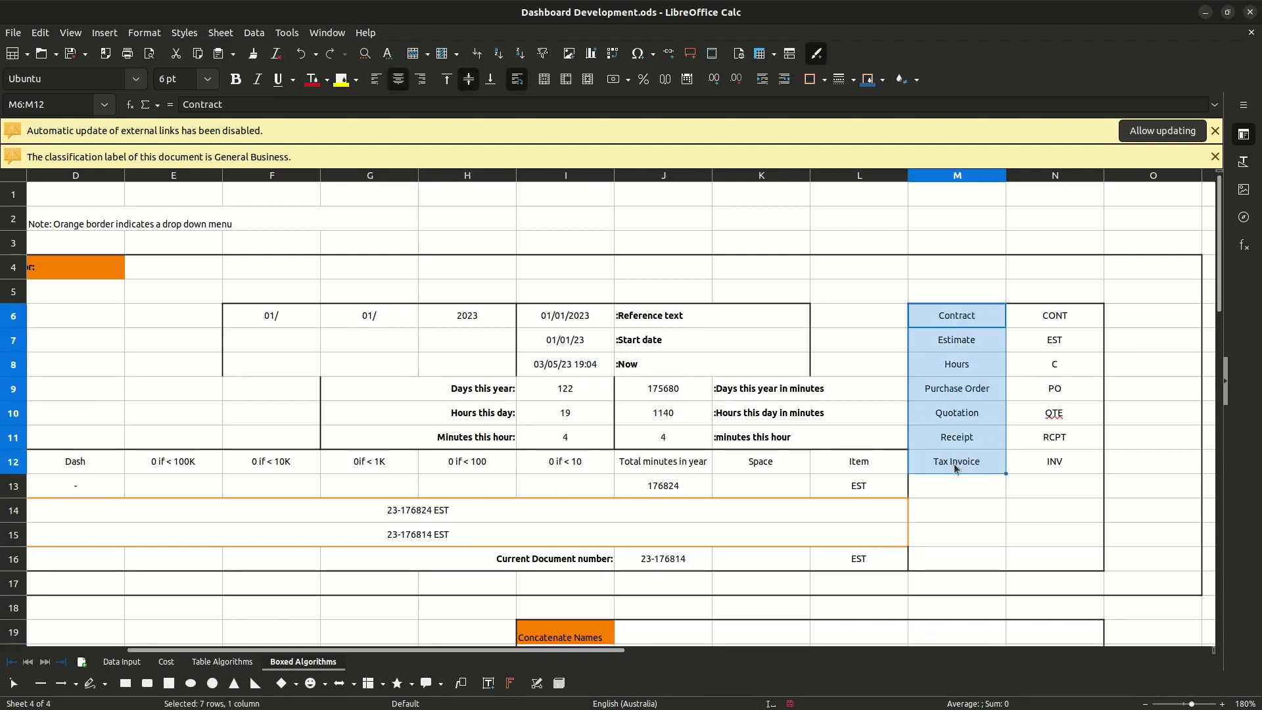
right_click(955, 468)
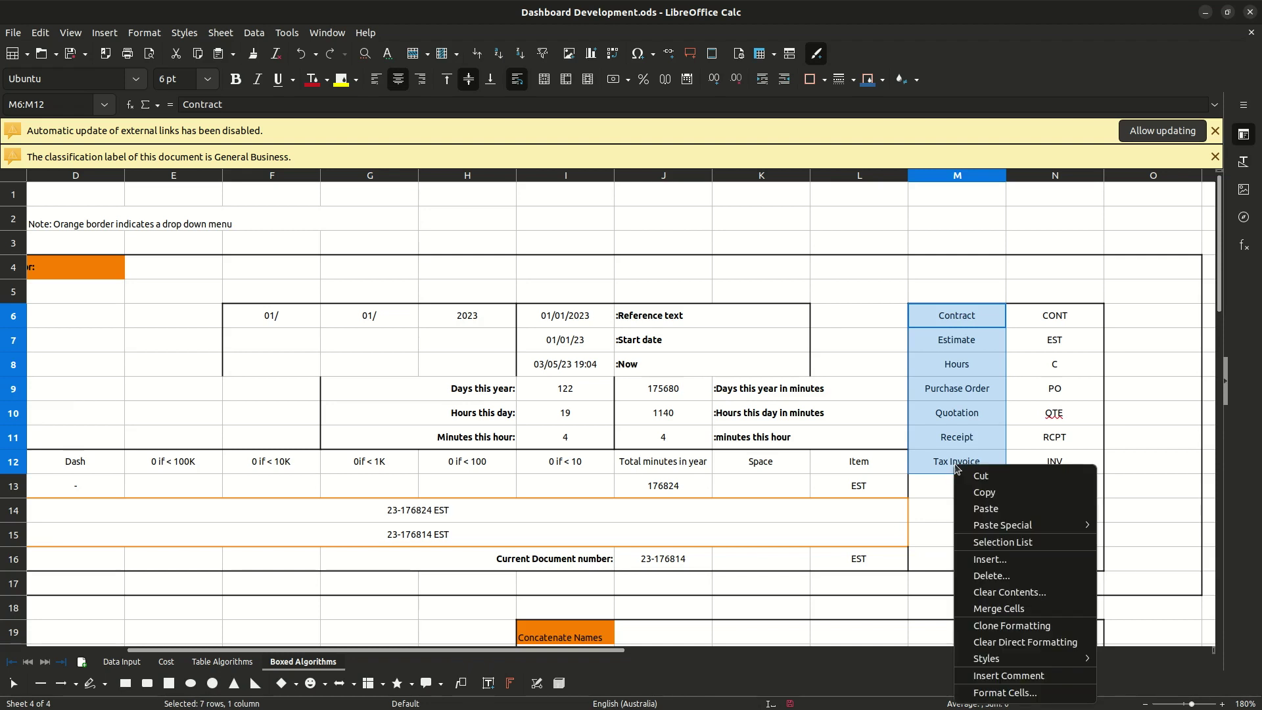
click(996, 693)
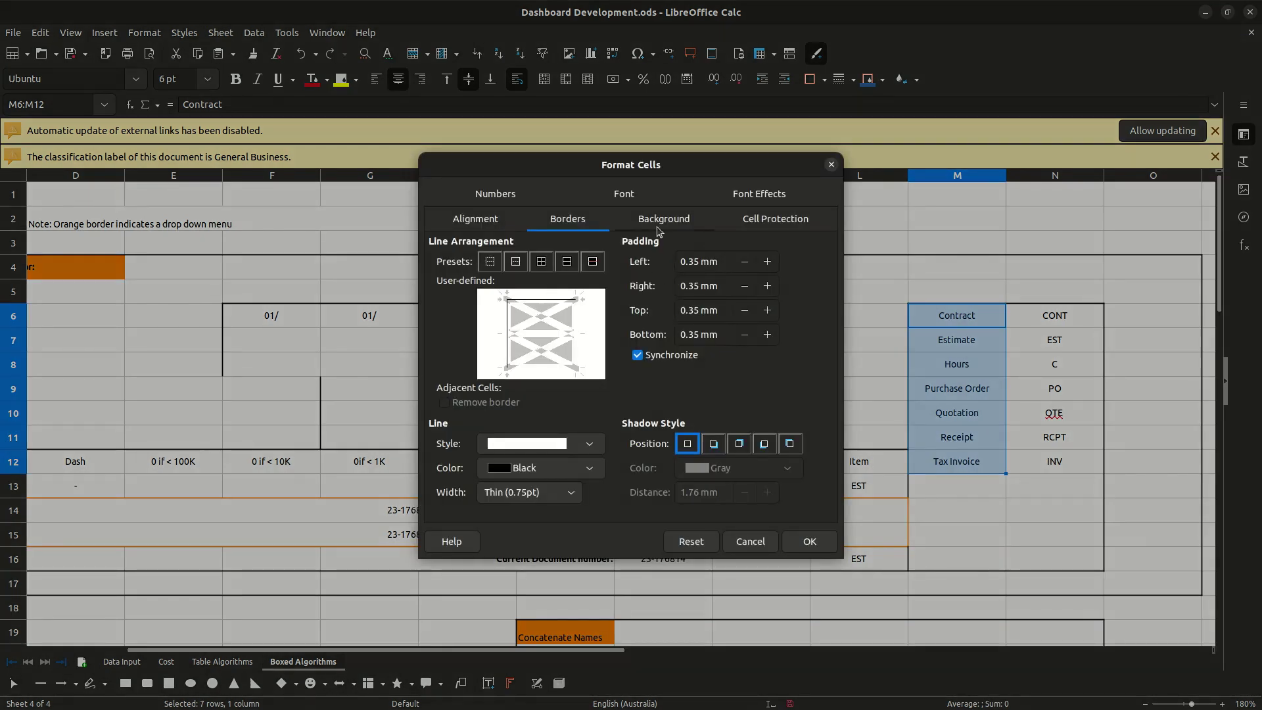
click(517, 262)
click(591, 469)
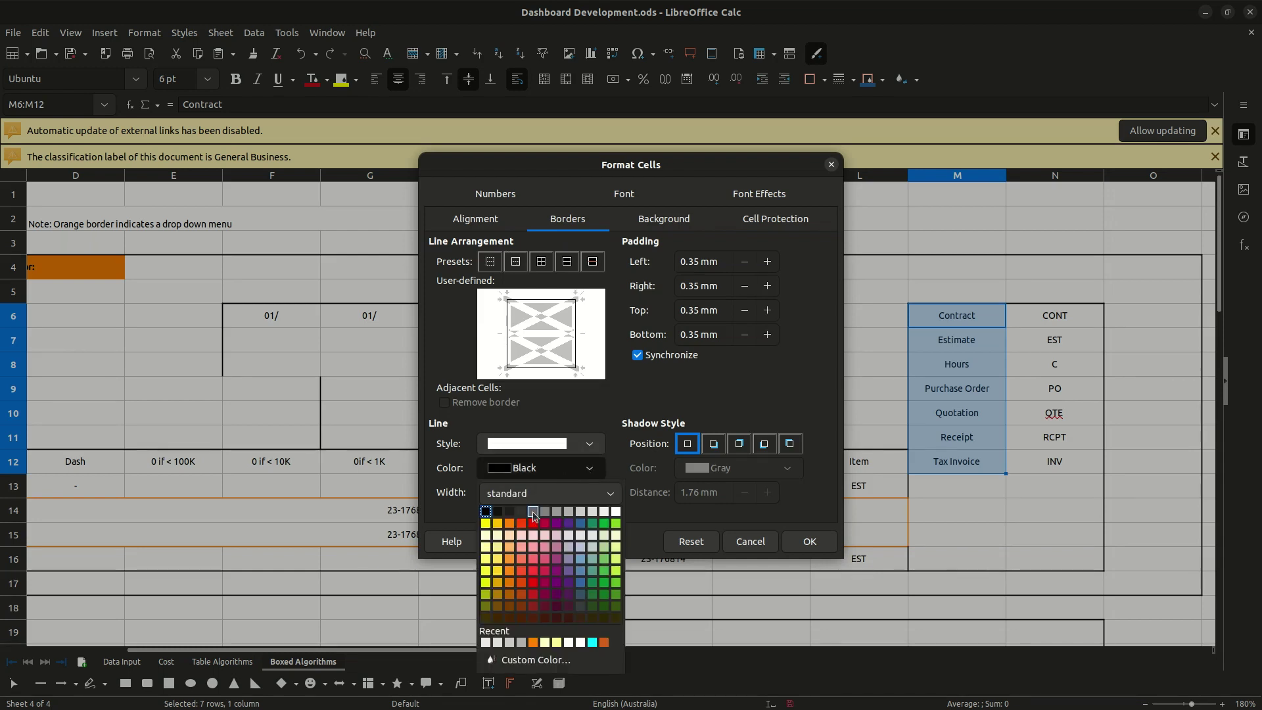
click(509, 524)
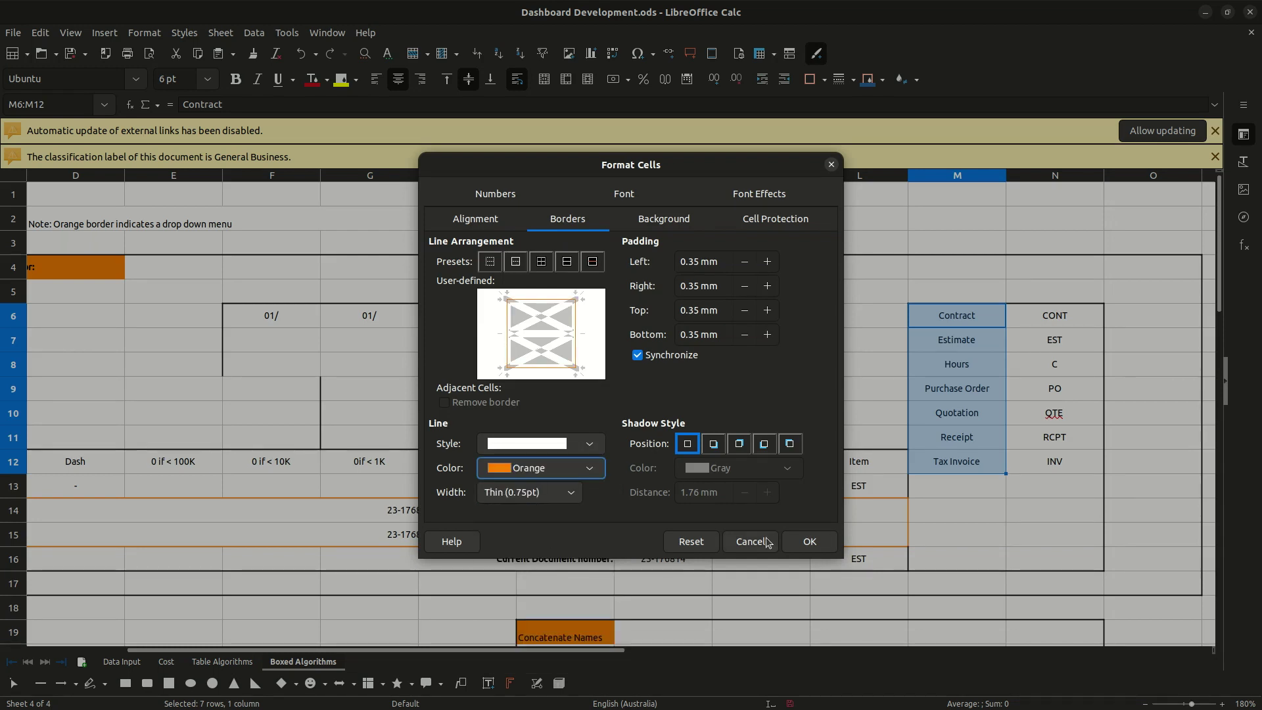
click(809, 541)
click(957, 510)
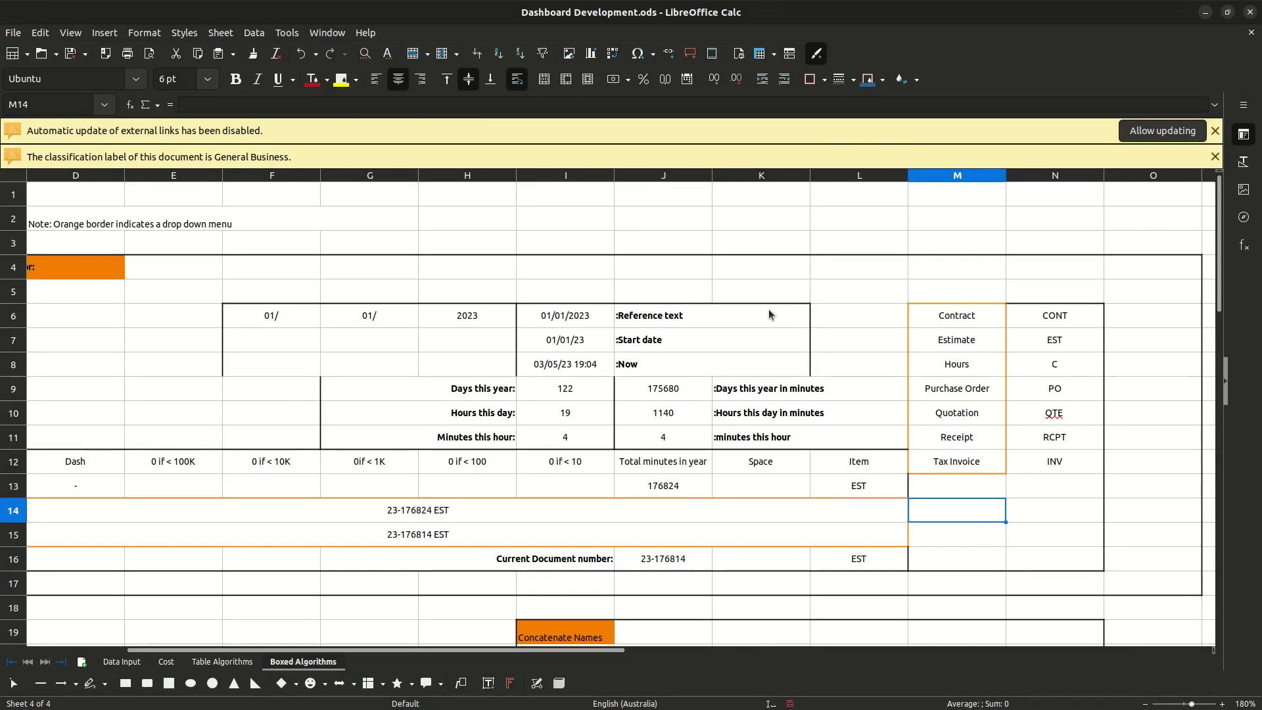
click(74, 55)
Put a red outer border around the lookup table M6:N16
drag(928, 320, 1070, 558)
right_click(1070, 557)
click(1117, 541)
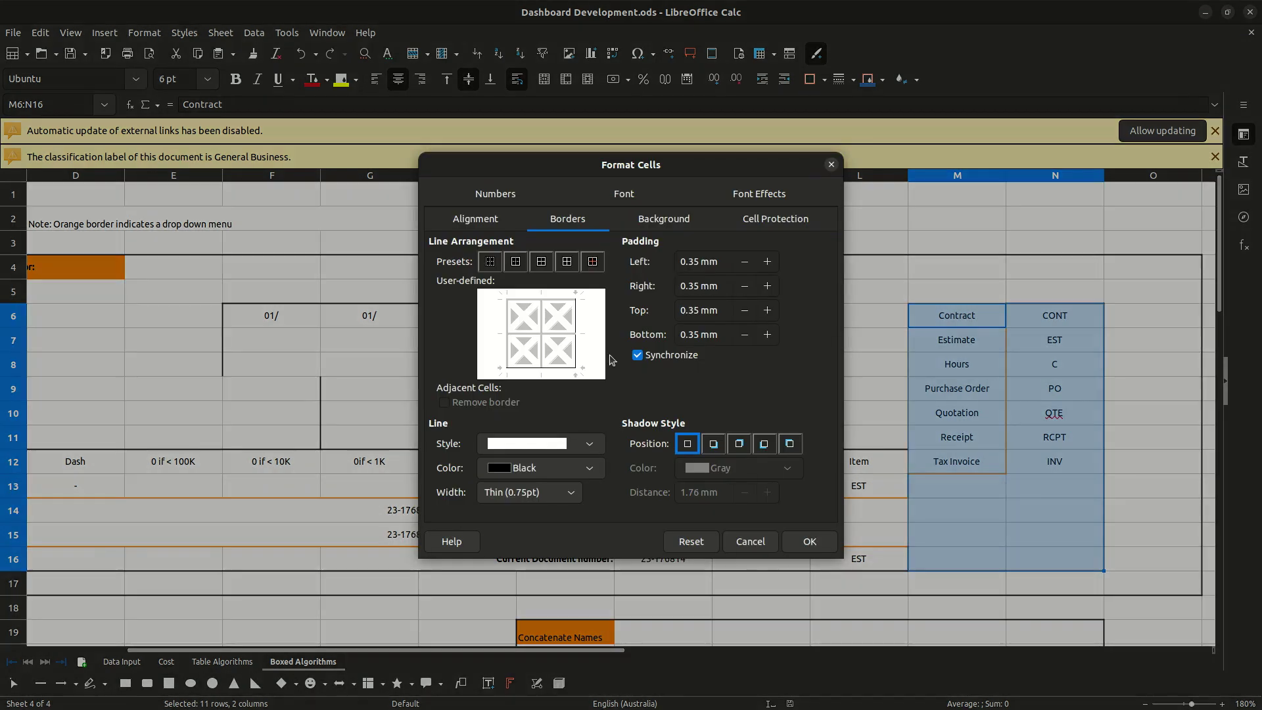
click(589, 469)
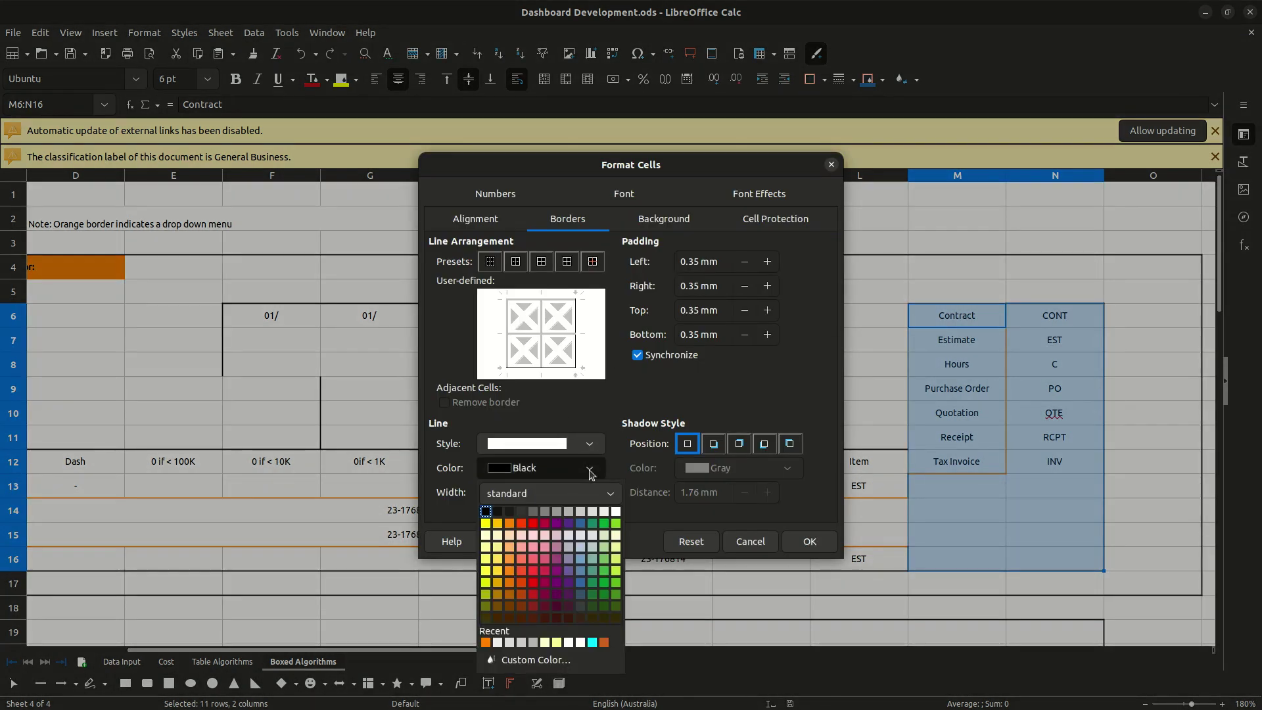
click(589, 470)
click(517, 269)
click(595, 467)
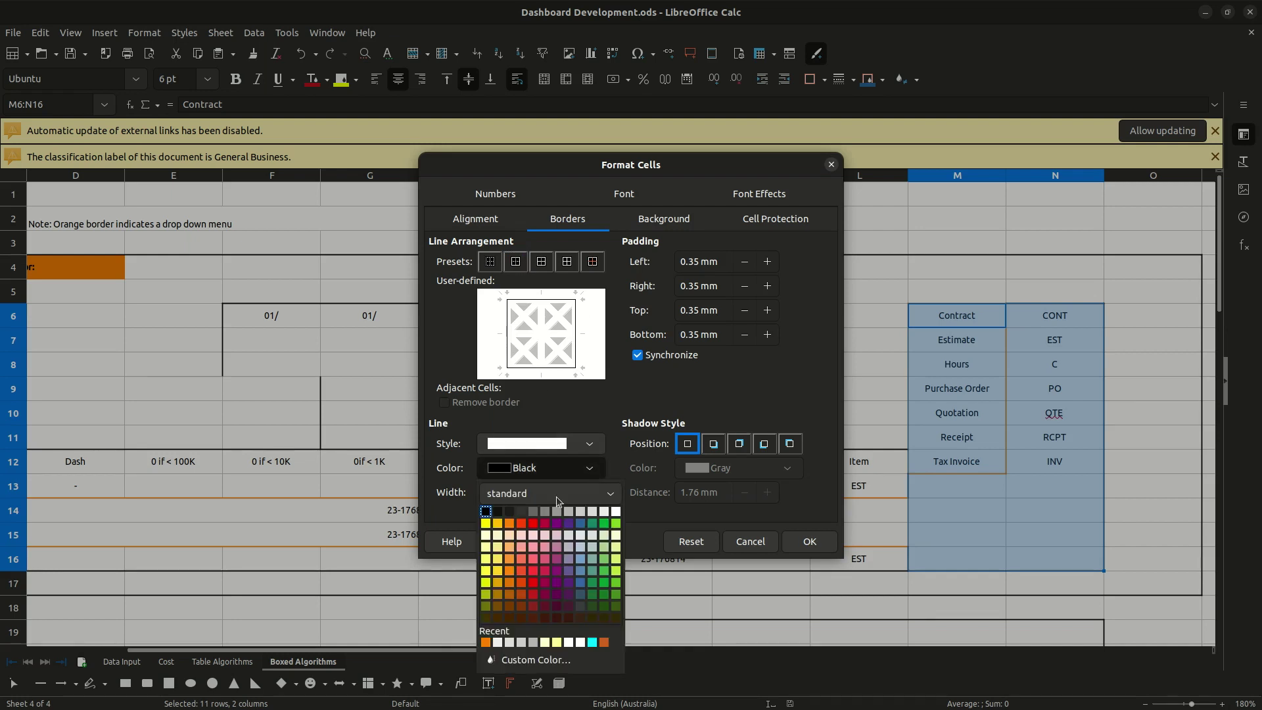
click(533, 522)
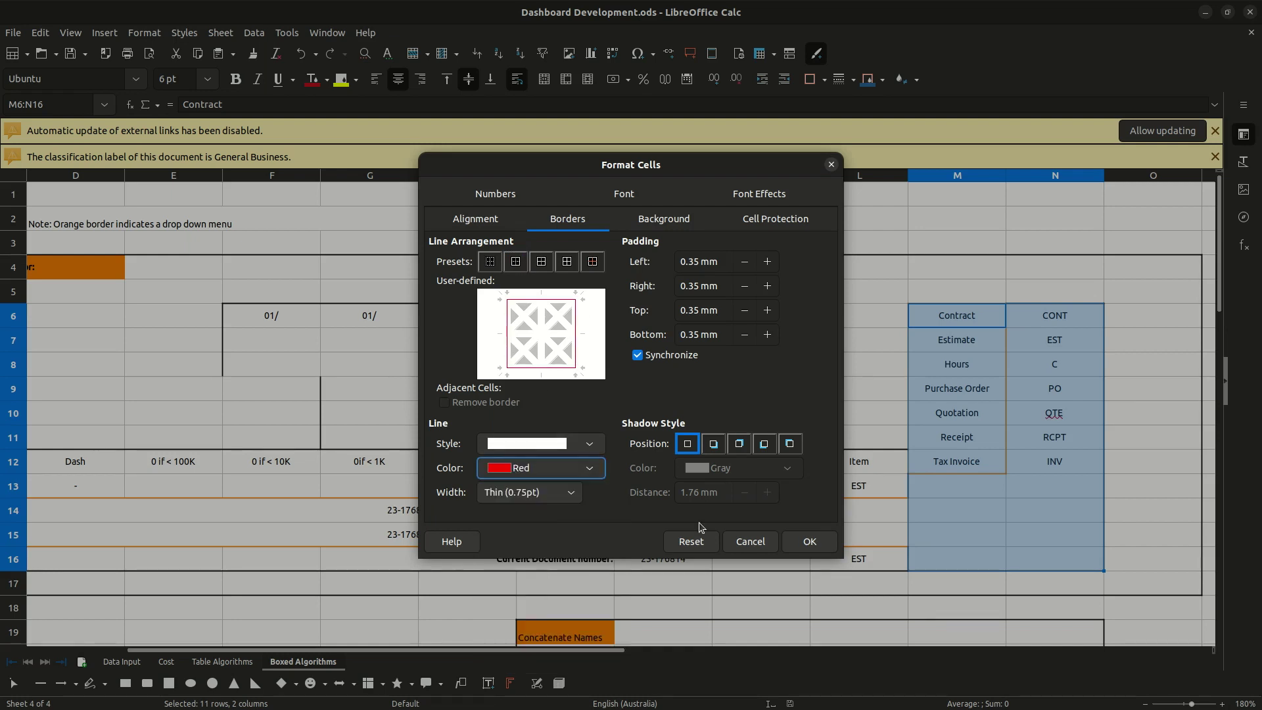
click(826, 549)
click(991, 537)
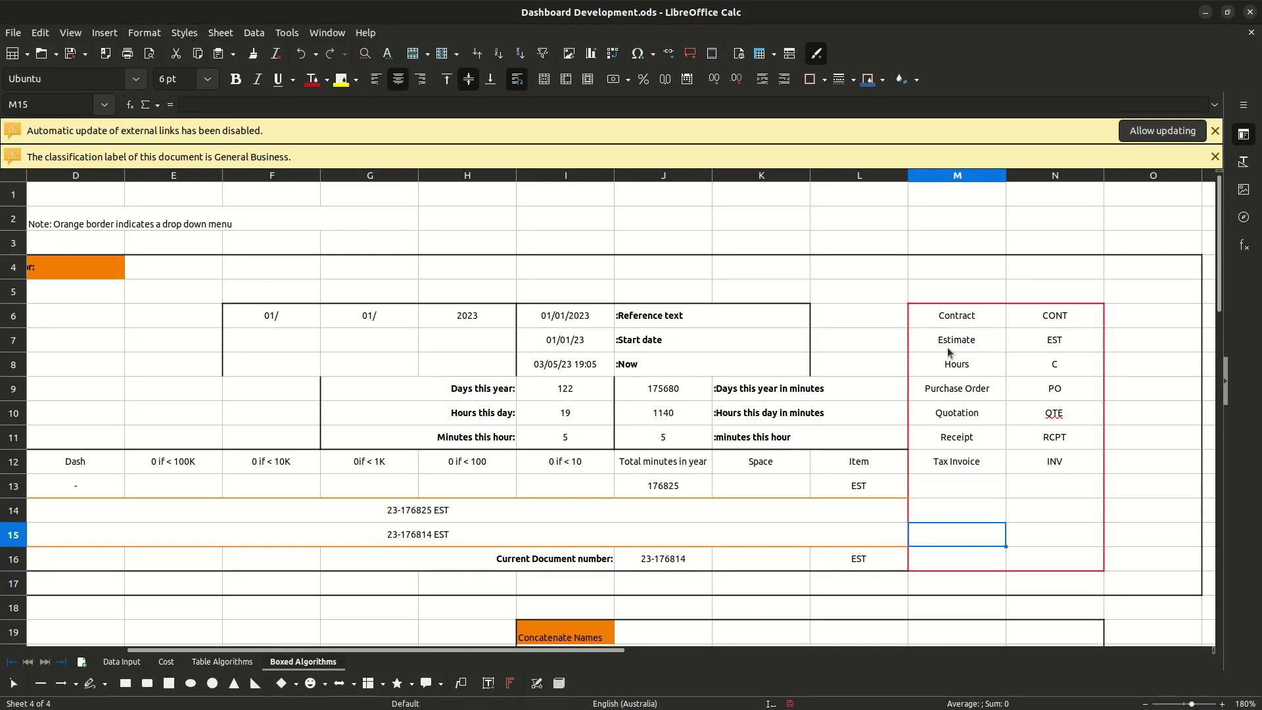
Bring up the border settings for the Contract to Tax Invoice cells M6:M12
drag(952, 326, 960, 464)
right_click(959, 468)
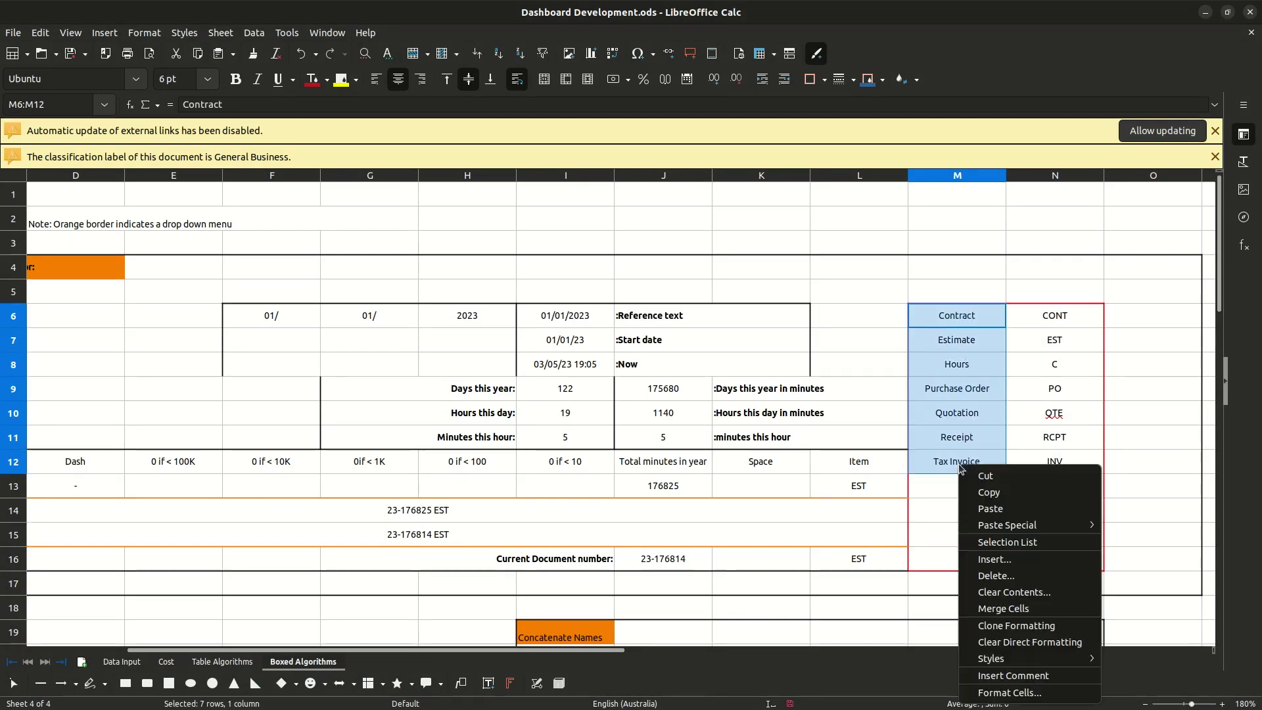
click(1005, 693)
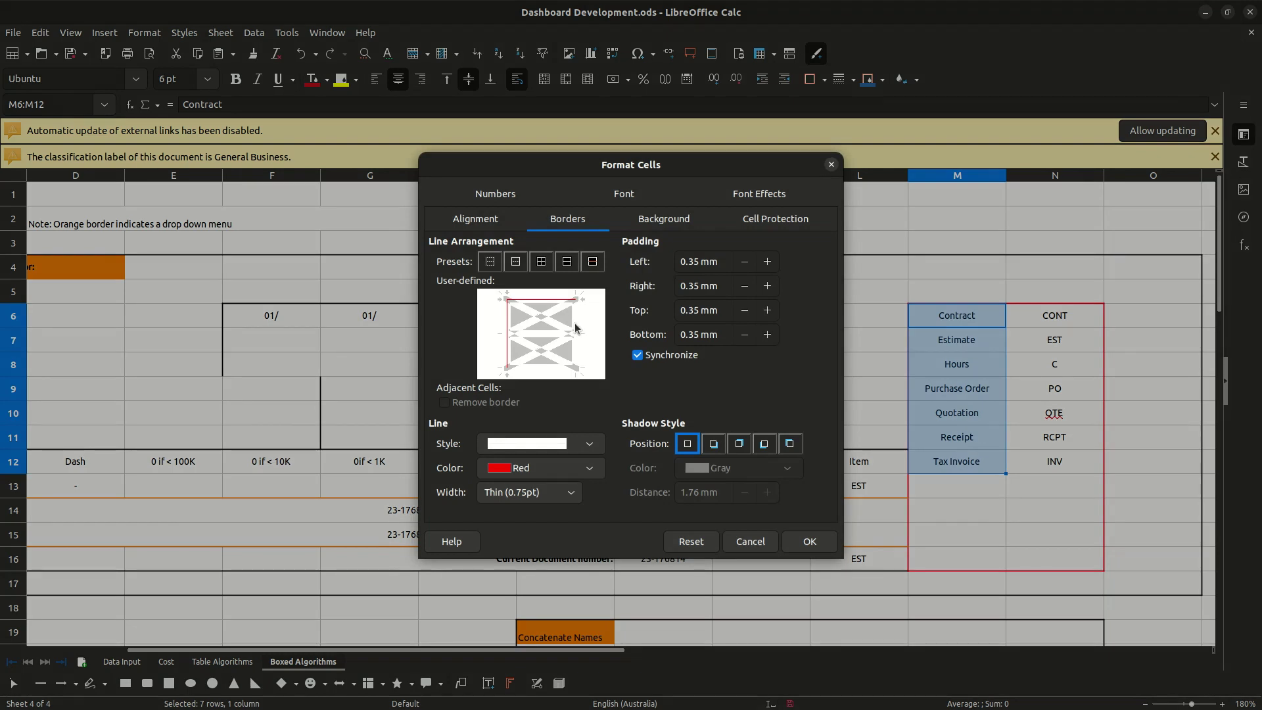
Toggle the right, diagonal and bottom edges in the border preview, keeping the red line colour
click(576, 329)
click(543, 367)
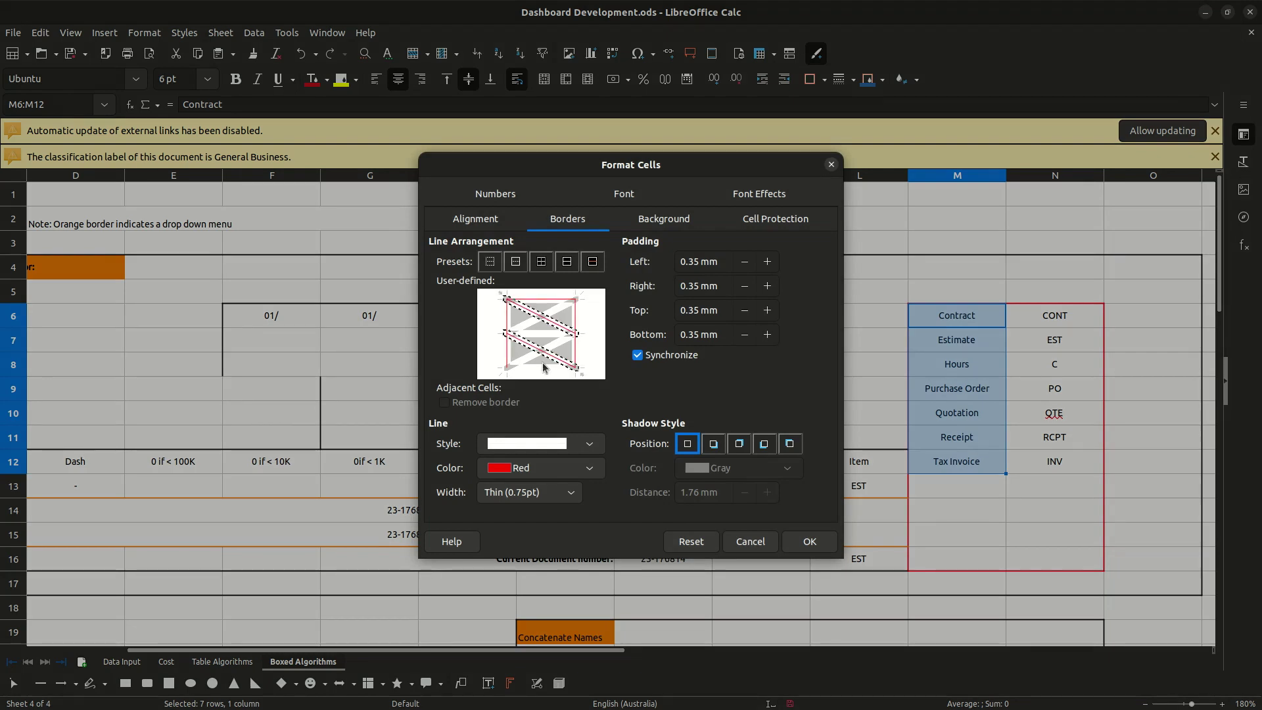
click(543, 368)
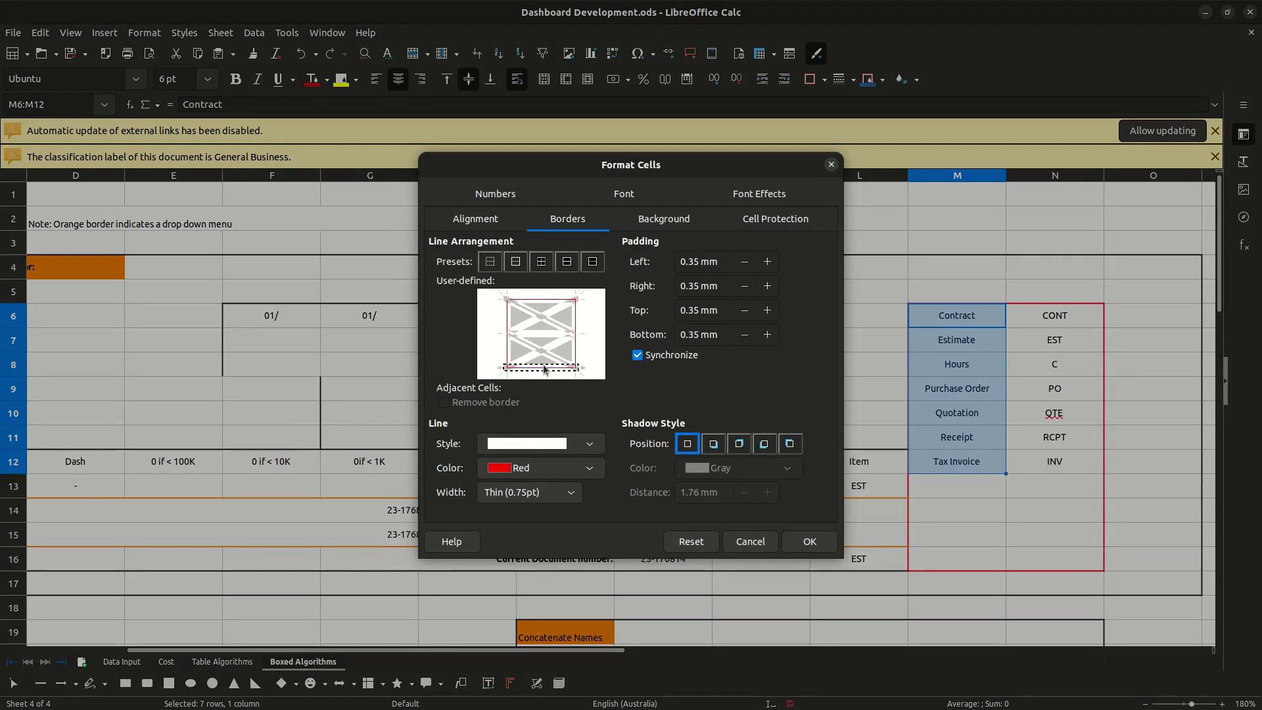
click(585, 470)
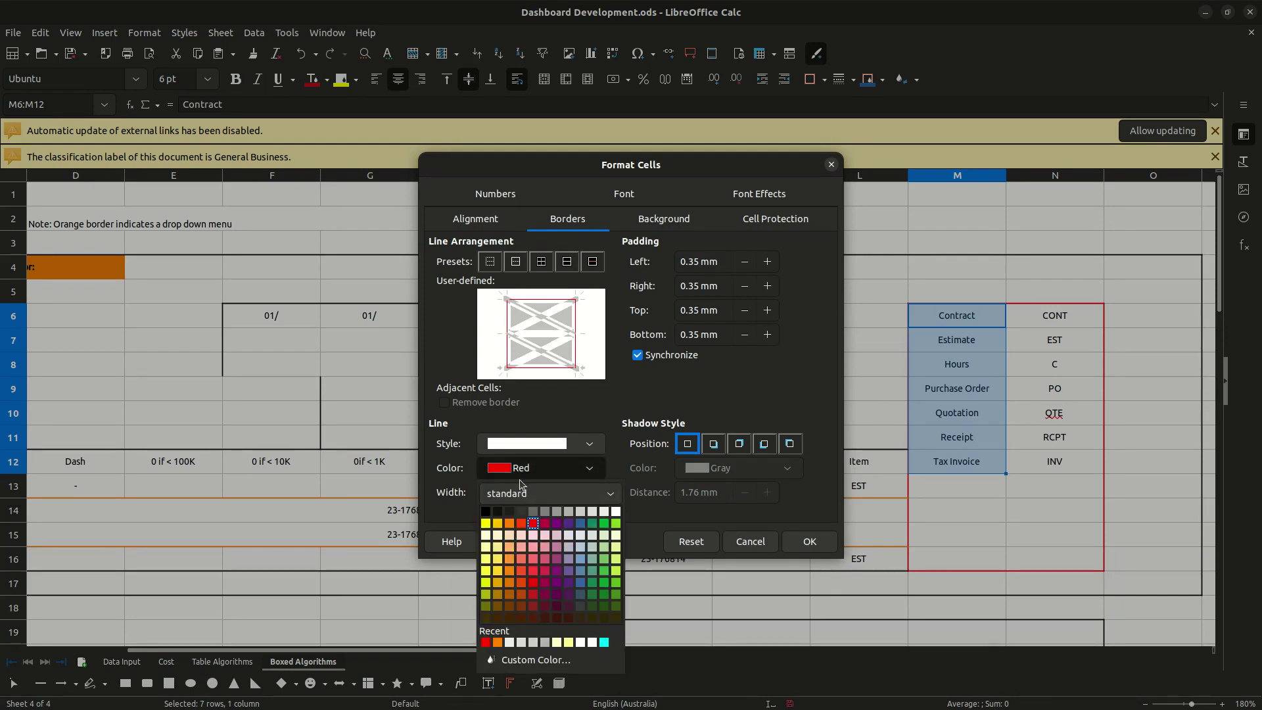
click(485, 330)
Toggle the top, left and middle horizontal edges, then switch the line colour to Orange
click(506, 339)
click(532, 301)
click(532, 301)
click(507, 332)
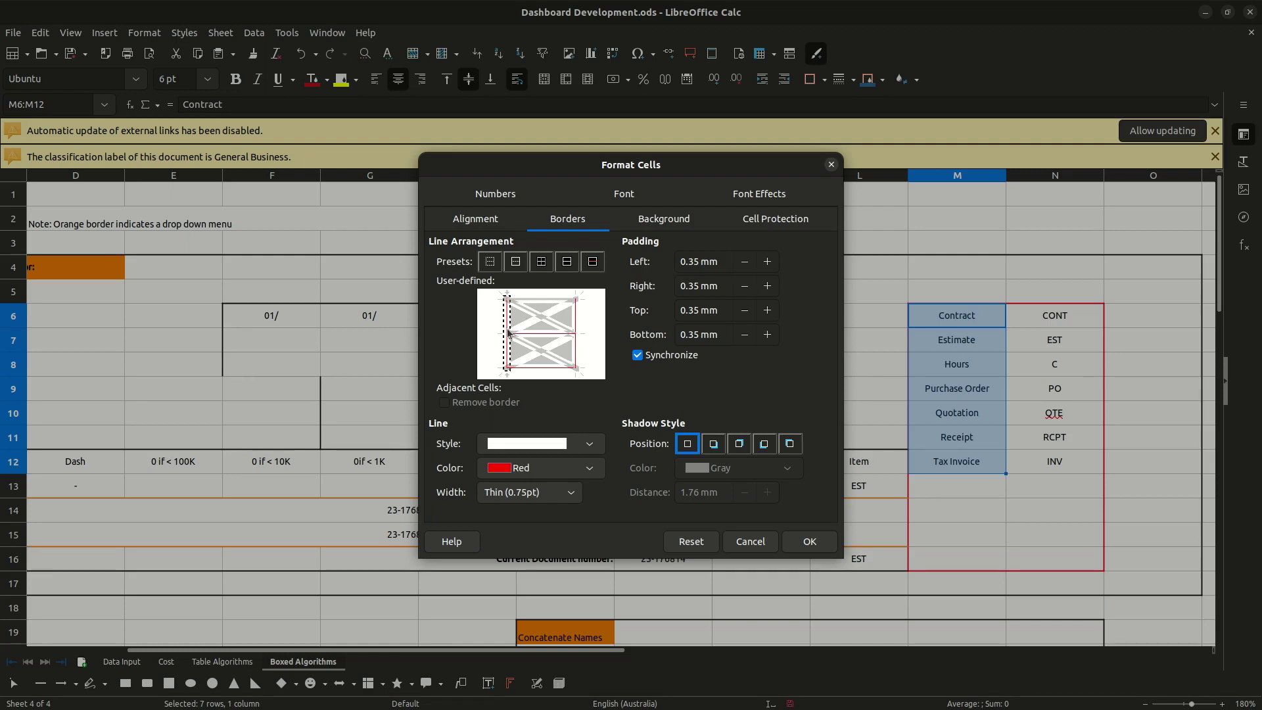
click(510, 335)
click(585, 467)
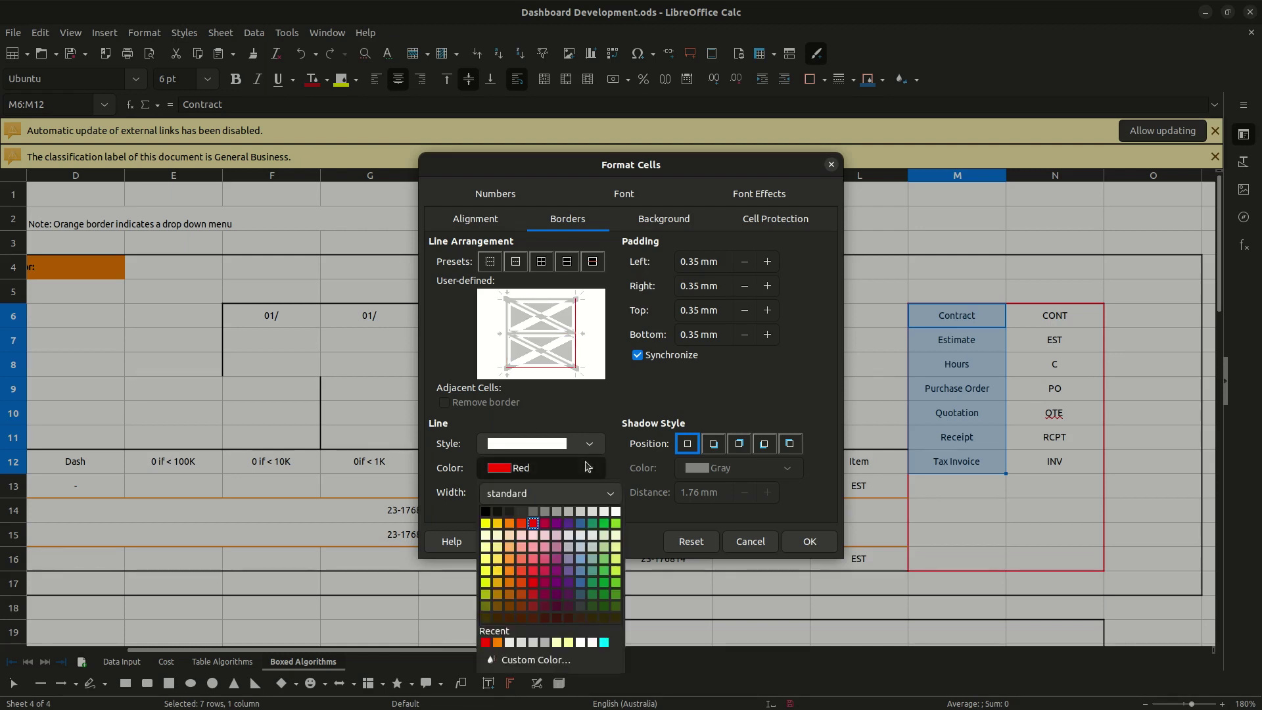
click(509, 523)
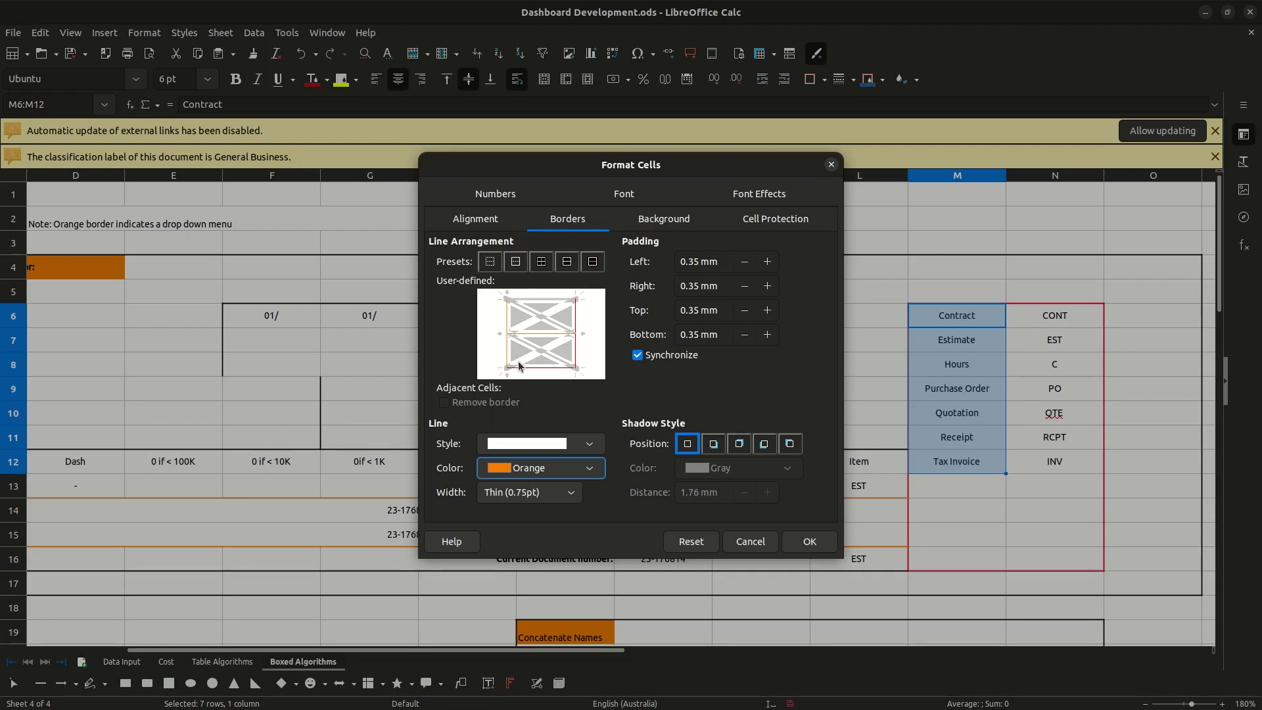
Discard the pending border edits and reopen the border settings for M6:M12
click(751, 547)
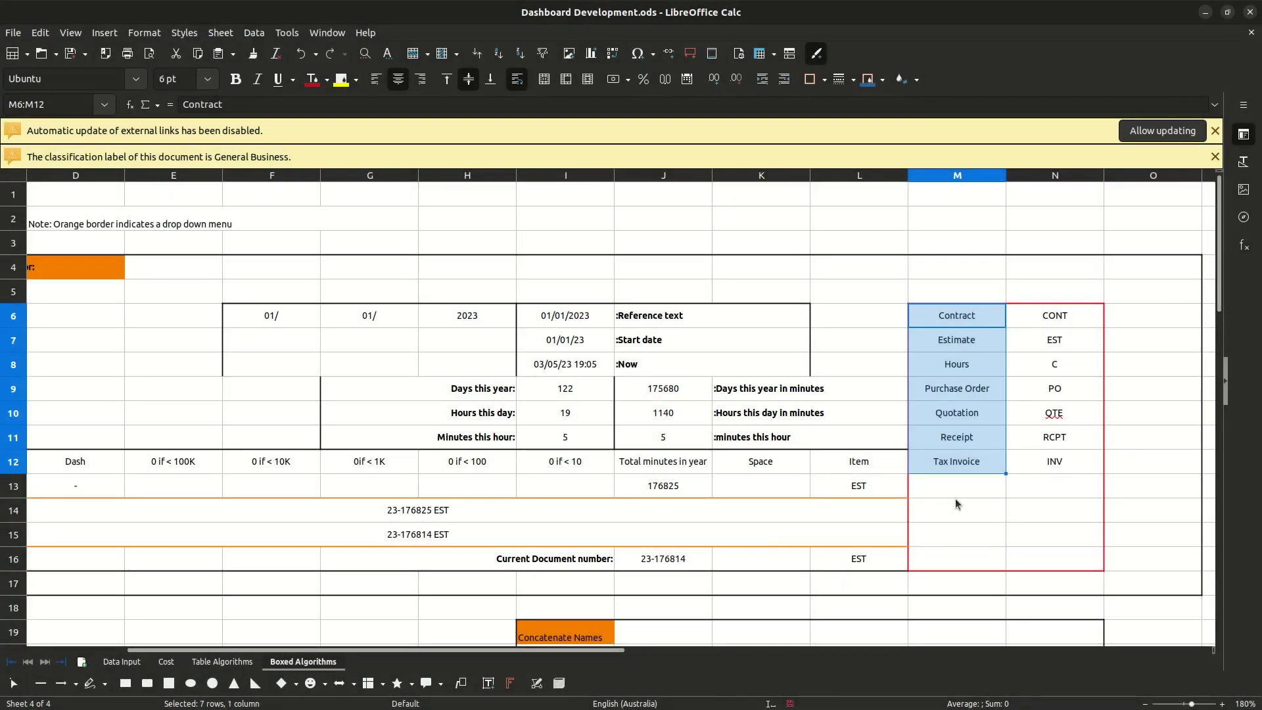
click(956, 501)
drag(953, 319, 954, 462)
right_click(955, 462)
click(1006, 691)
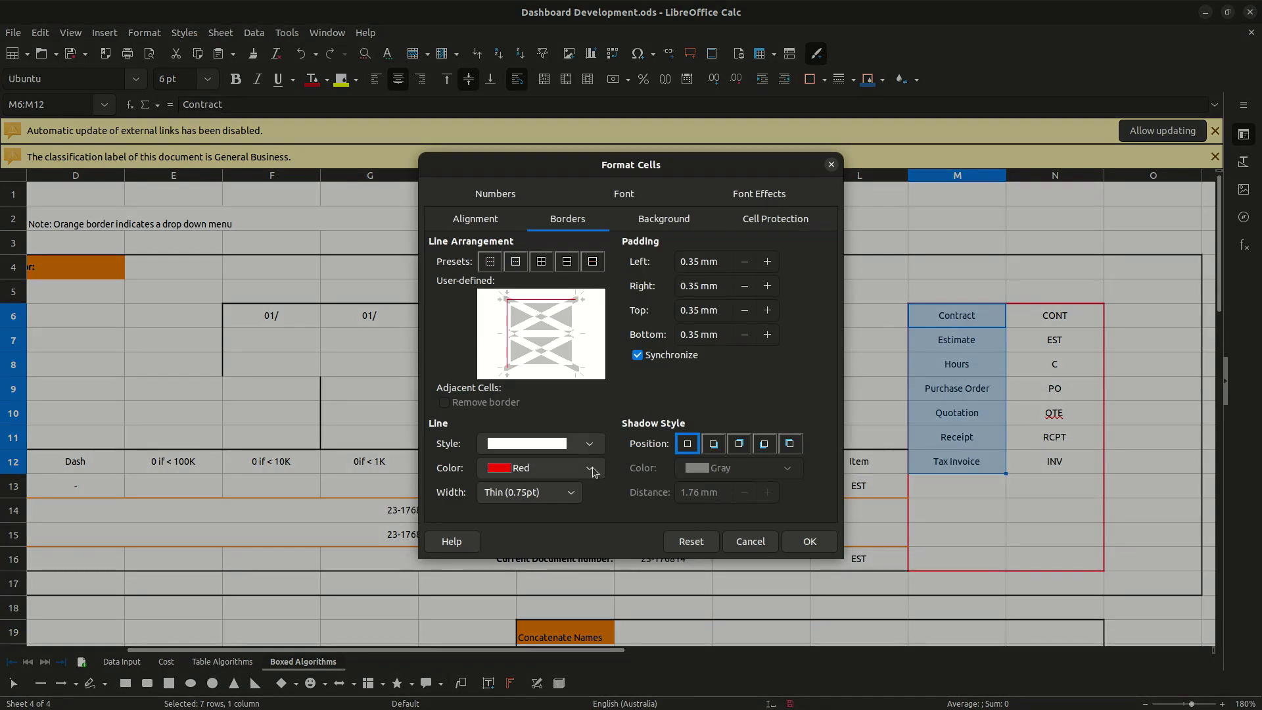
Apply an orange right, bottom and diagonal border to M6:M12
click(591, 468)
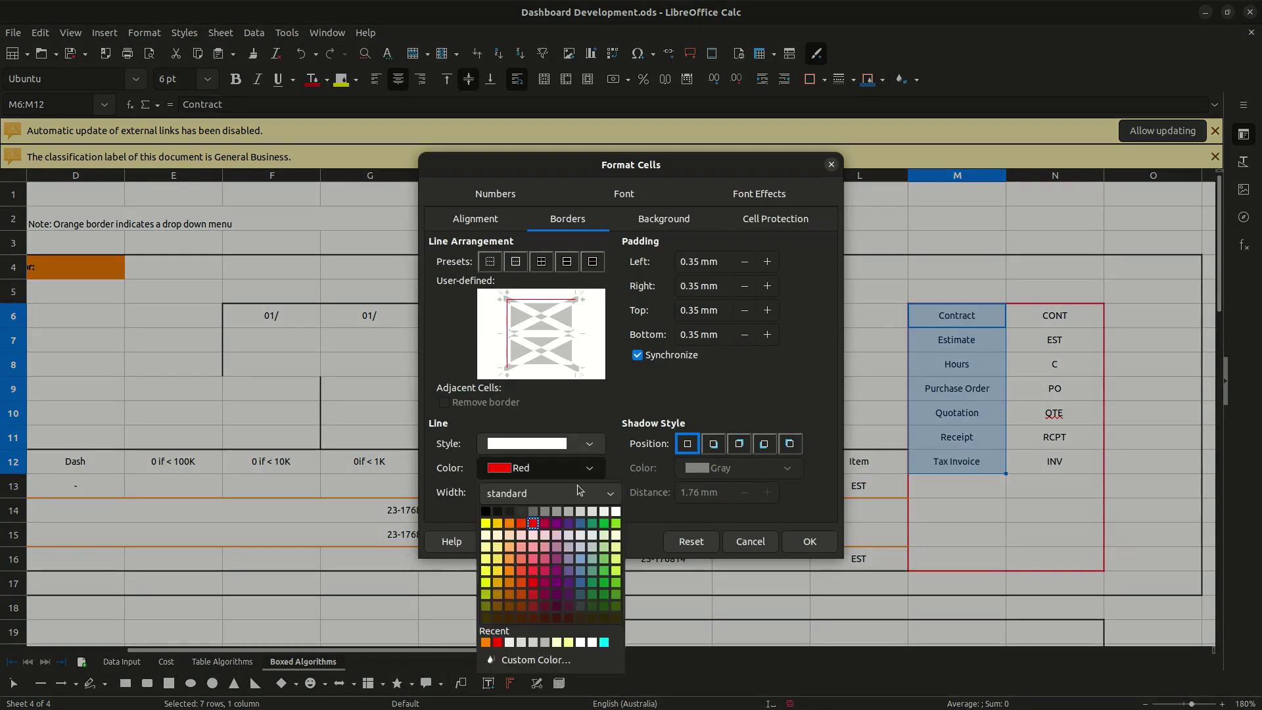
click(510, 525)
click(575, 318)
click(536, 368)
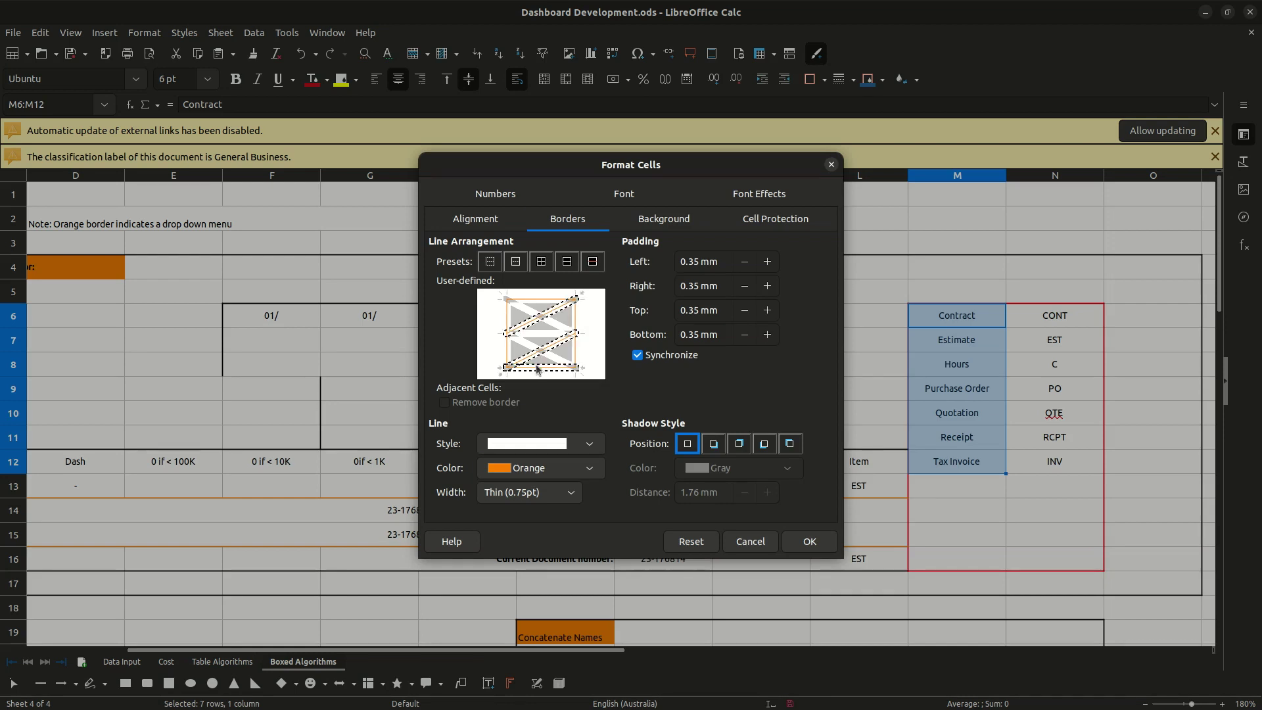
click(539, 359)
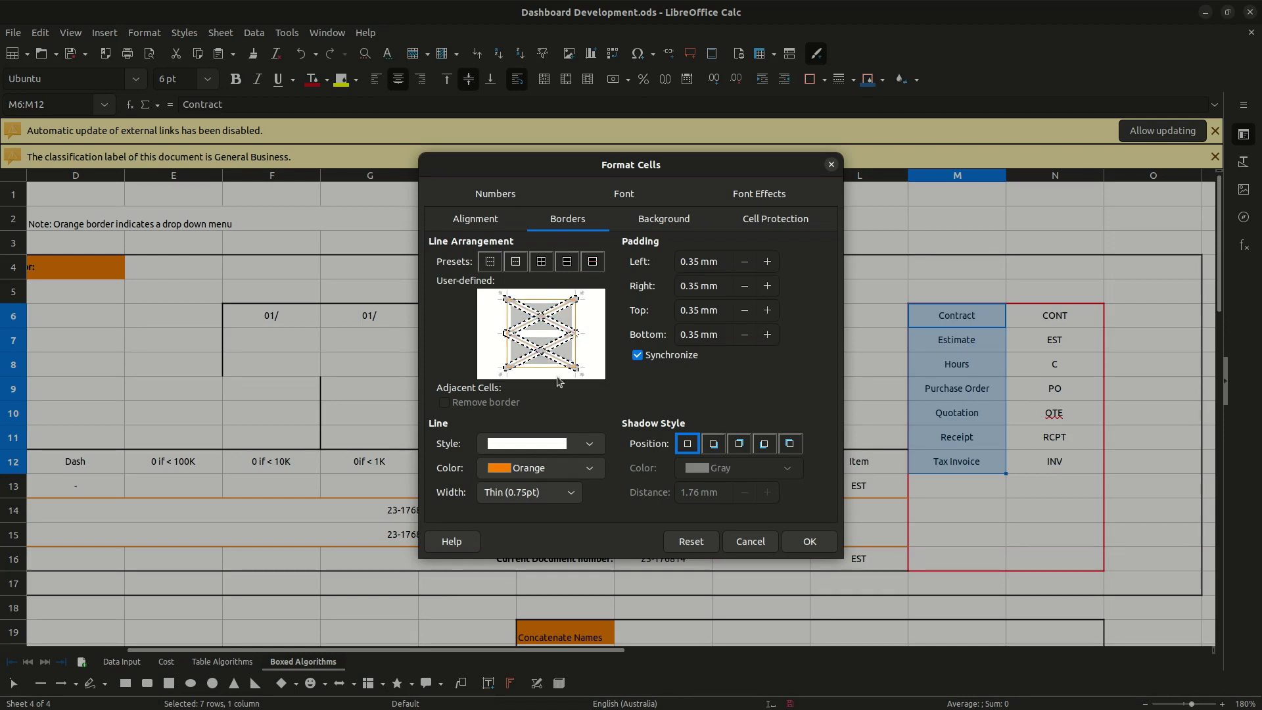
click(829, 540)
click(945, 513)
Reapply a border to M6:M12 with the line colour switched from red to orange
click(959, 391)
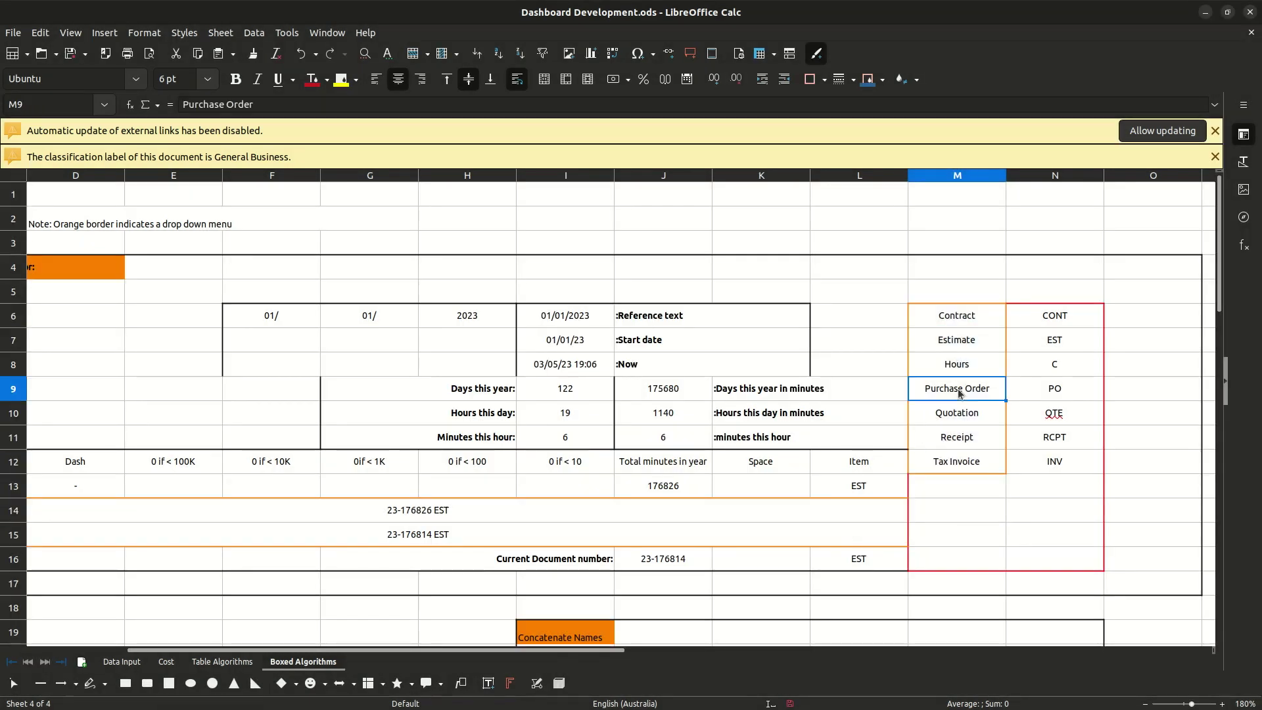
drag(951, 324, 956, 461)
right_click(956, 462)
click(992, 686)
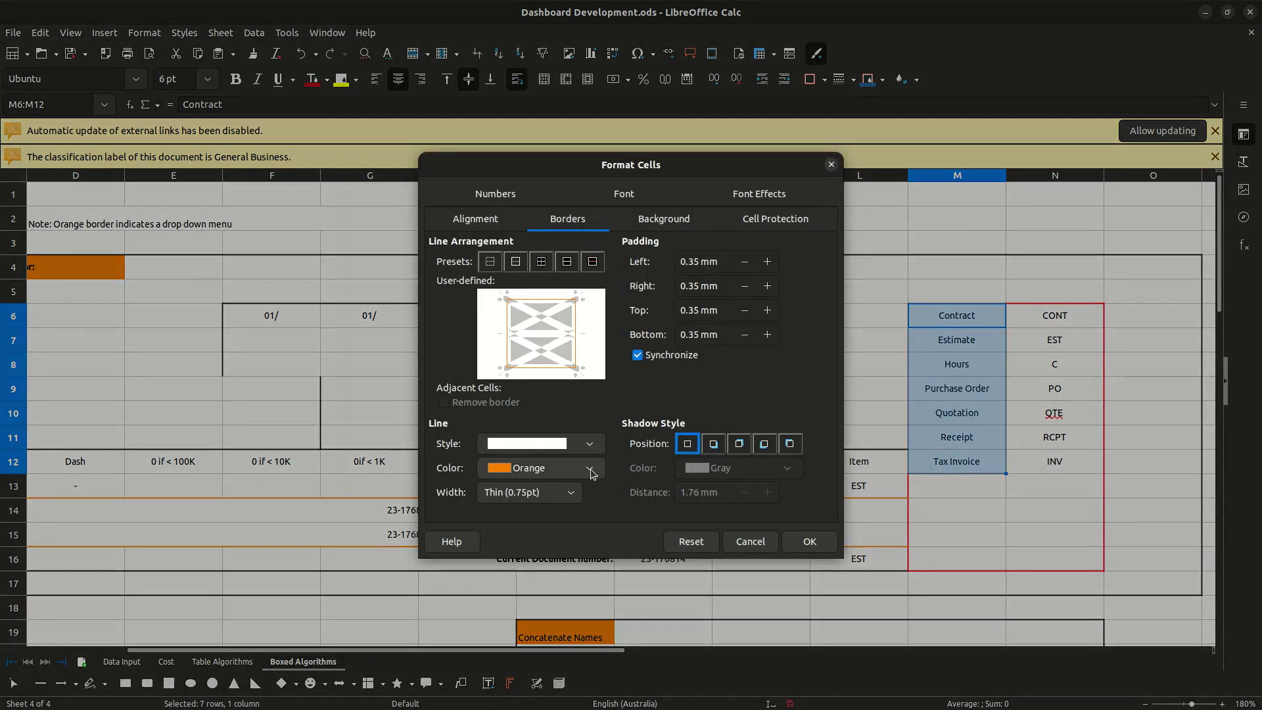
click(551, 474)
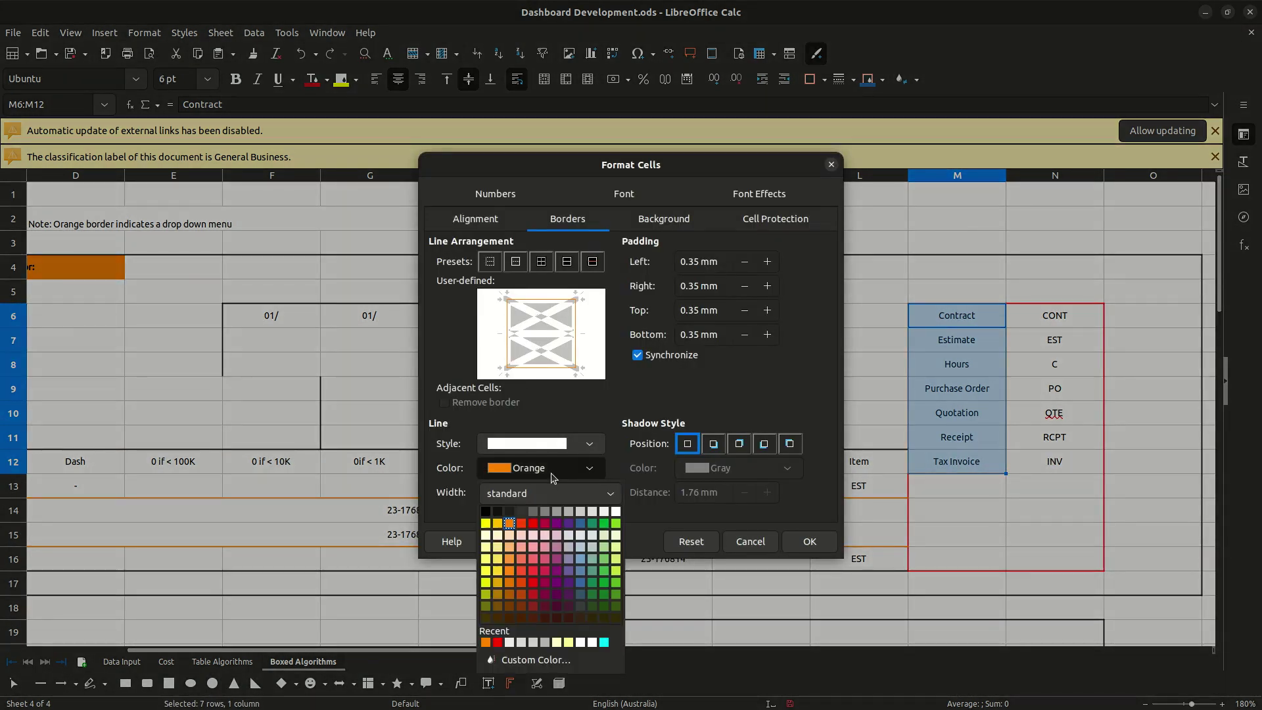
click(533, 522)
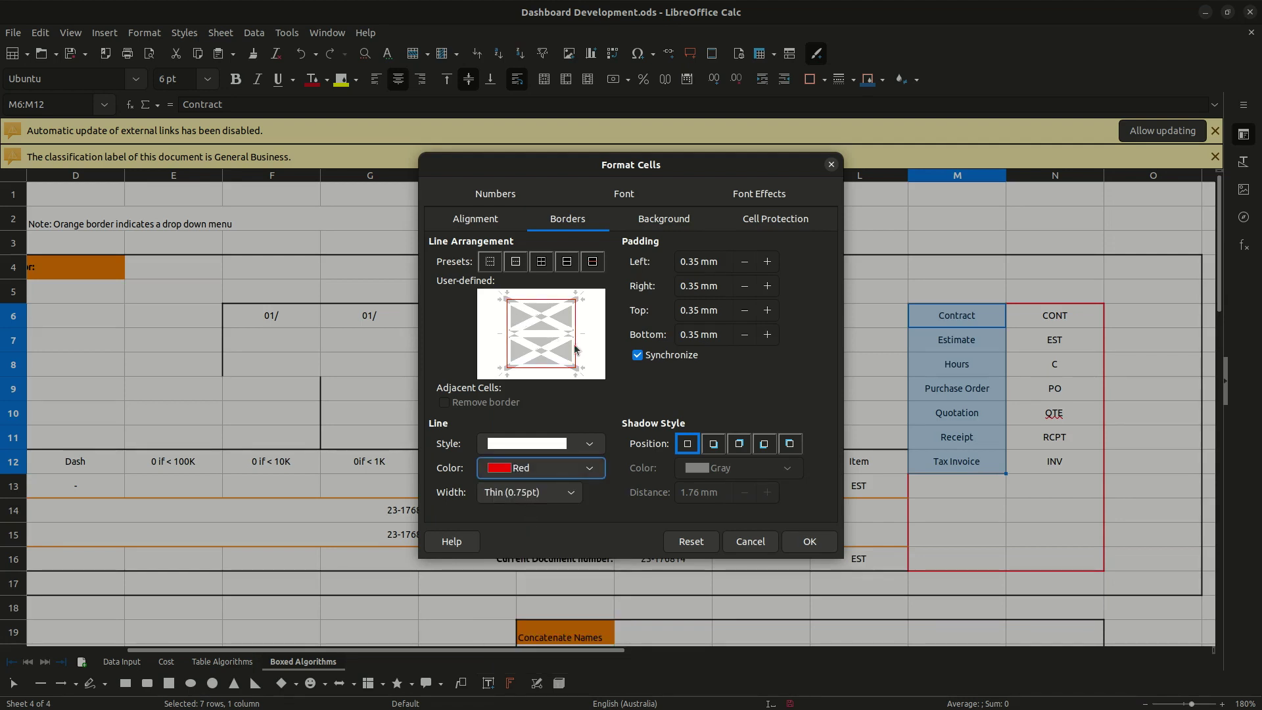
click(578, 470)
click(510, 523)
click(809, 541)
click(948, 527)
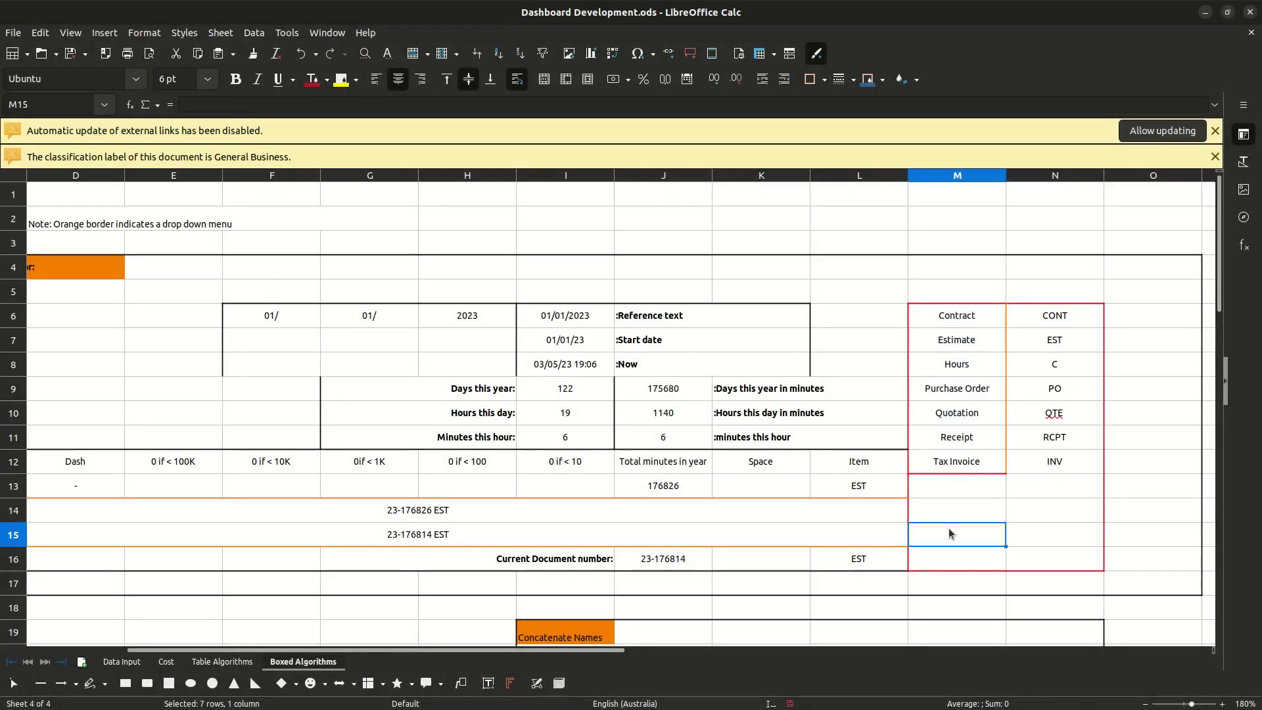
Give M6:M12 an orange bottom edge beneath the Tax Invoice cell M12
drag(944, 314, 973, 460)
right_click(972, 457)
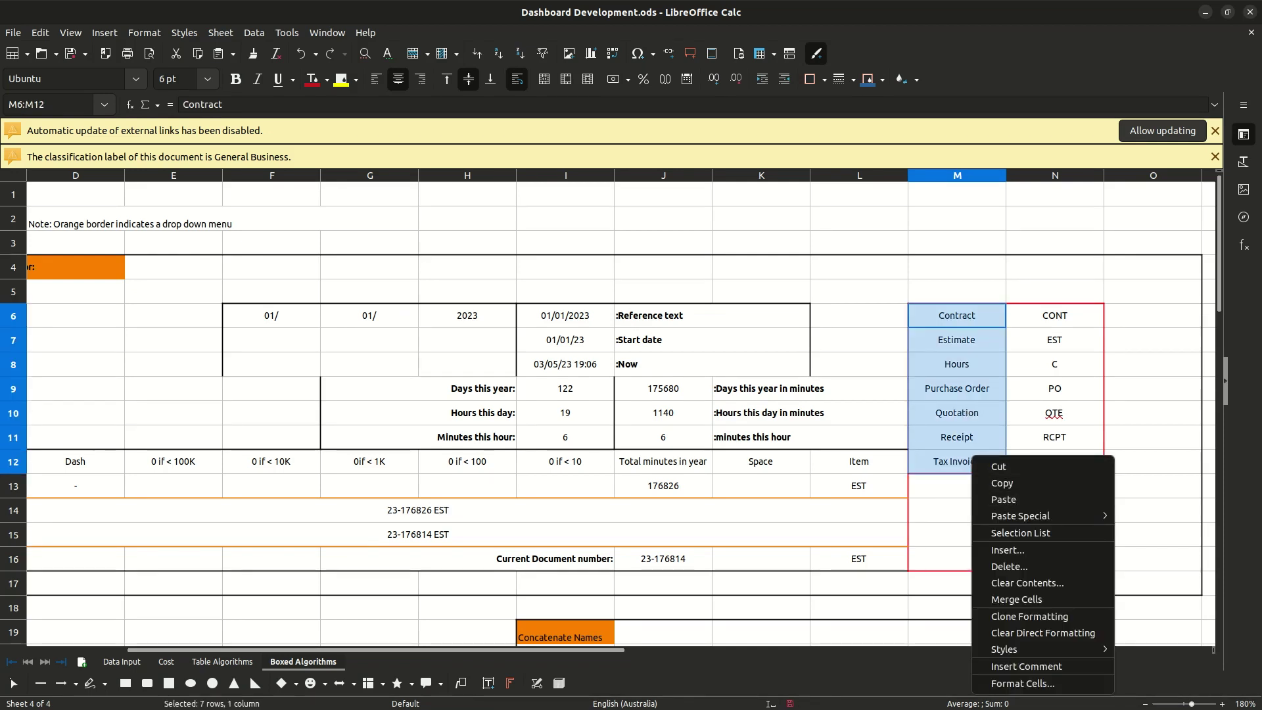
click(1019, 685)
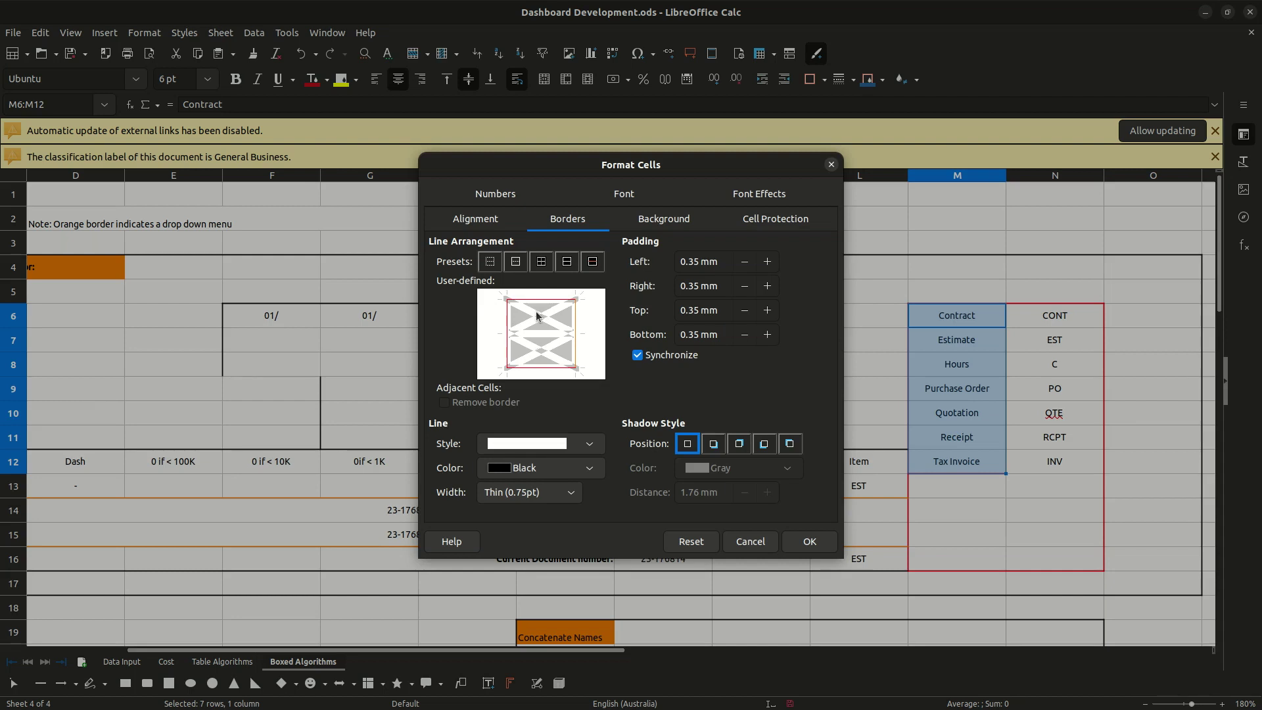
click(591, 466)
click(506, 530)
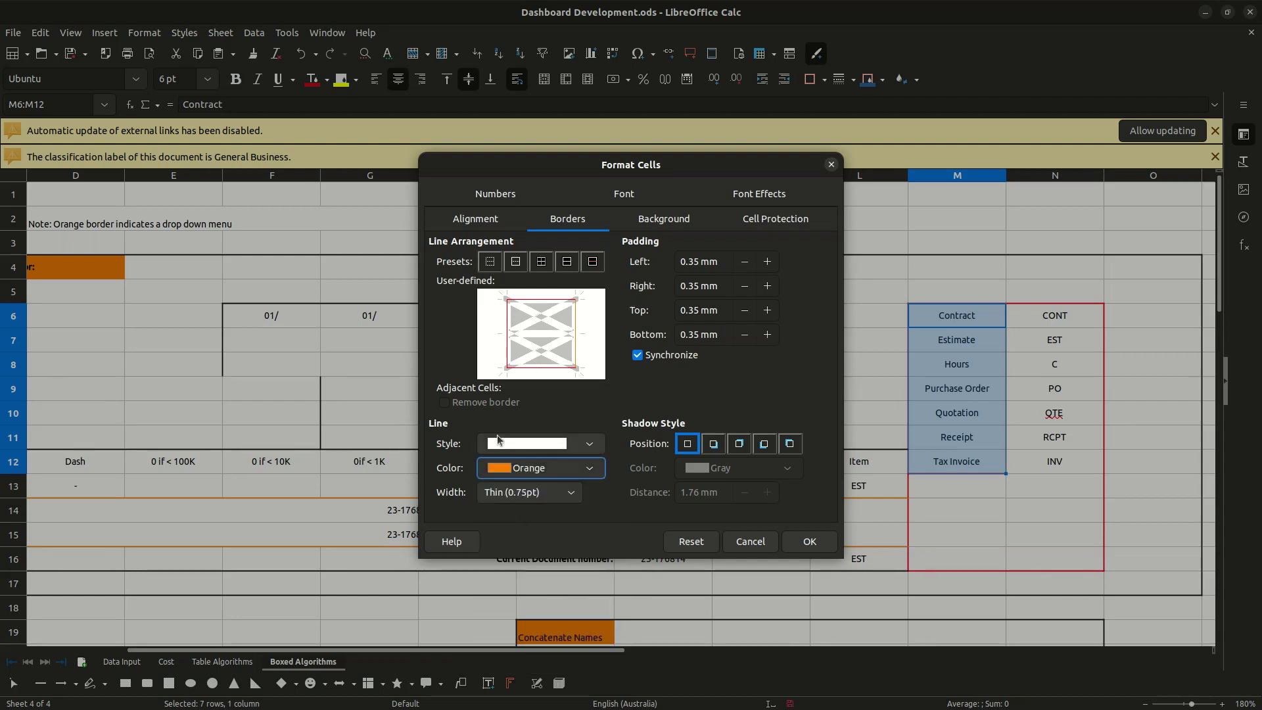
click(536, 370)
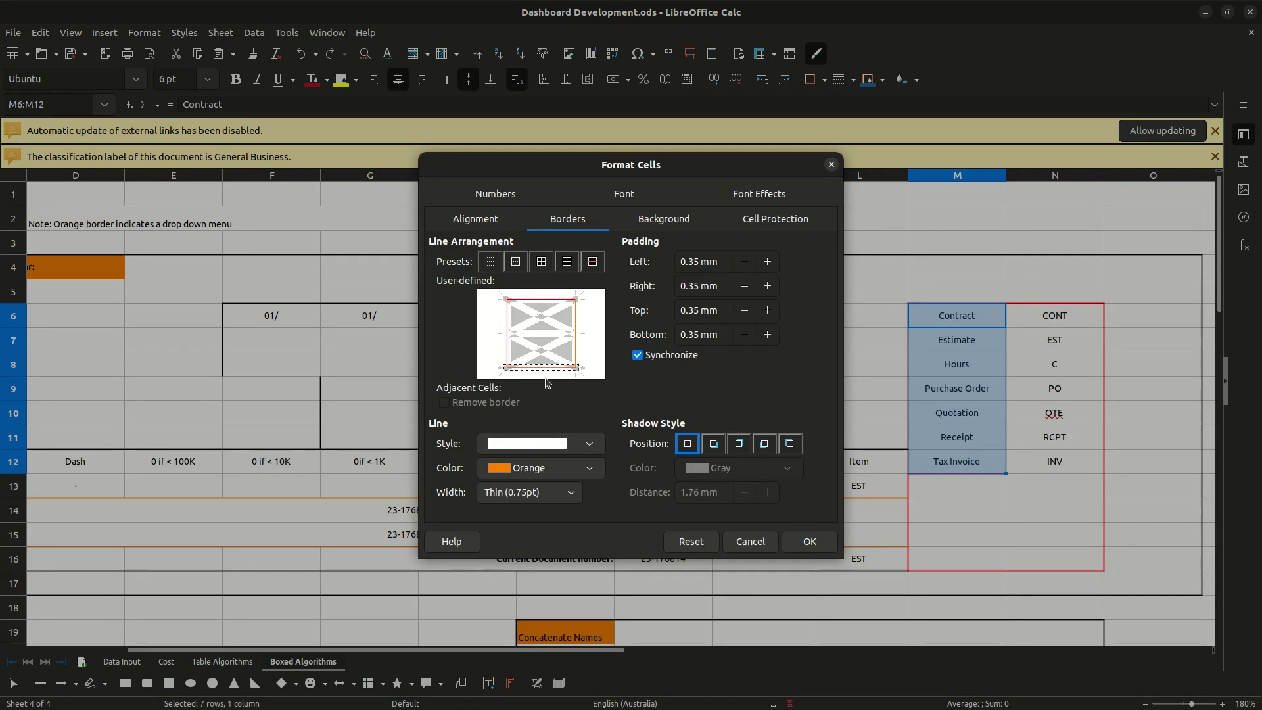
click(812, 541)
click(996, 534)
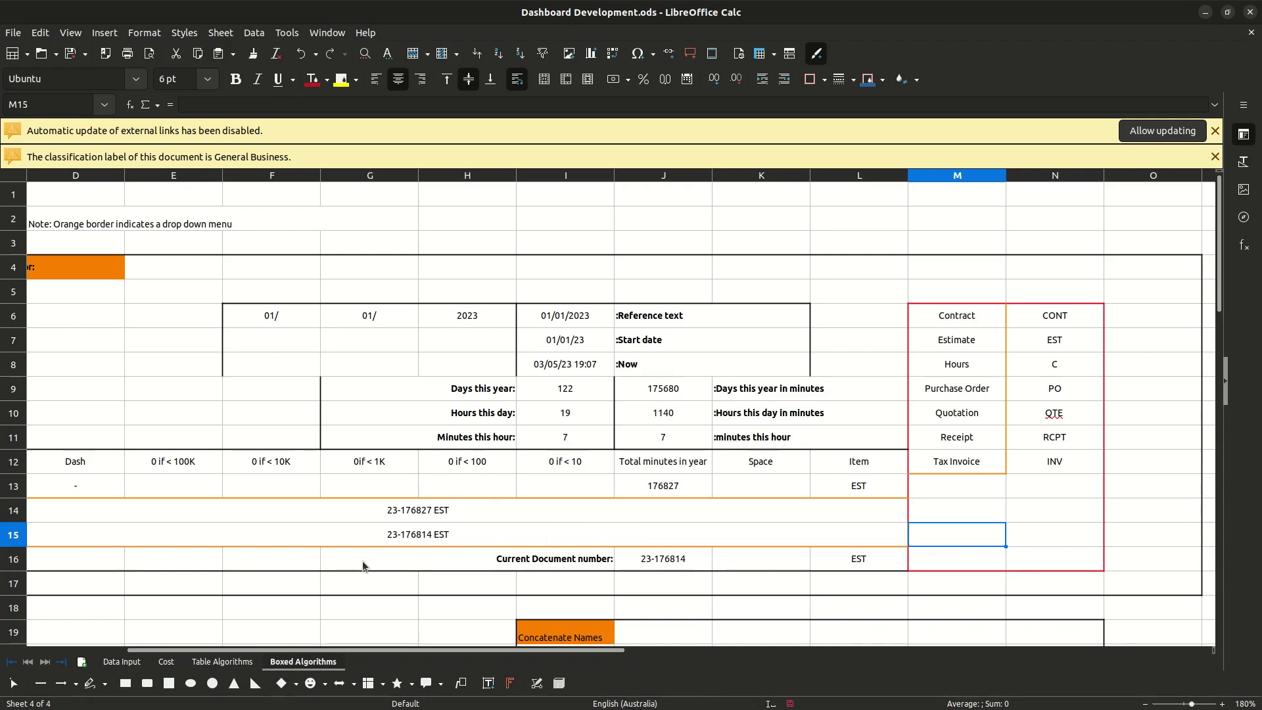
Inspect the CONCAT formula that assembles the combined document number, leaving it unchanged
click(400, 537)
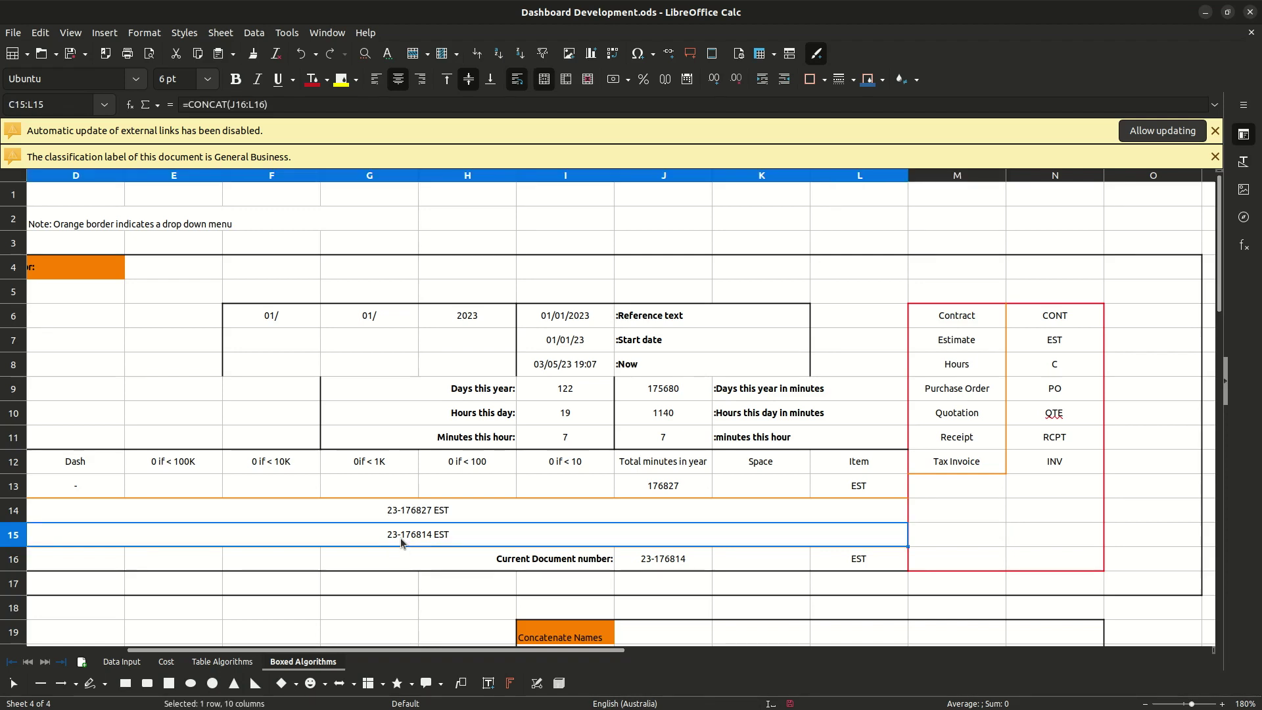
double_click(400, 538)
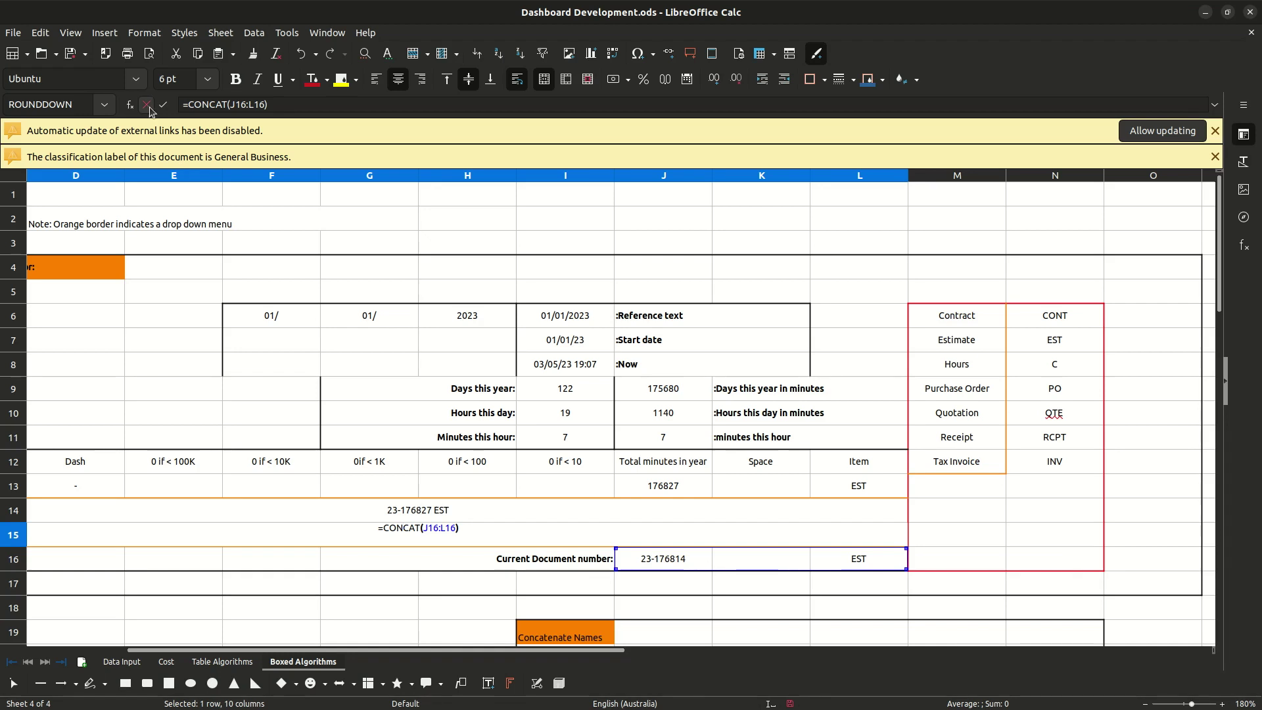
key(Escape)
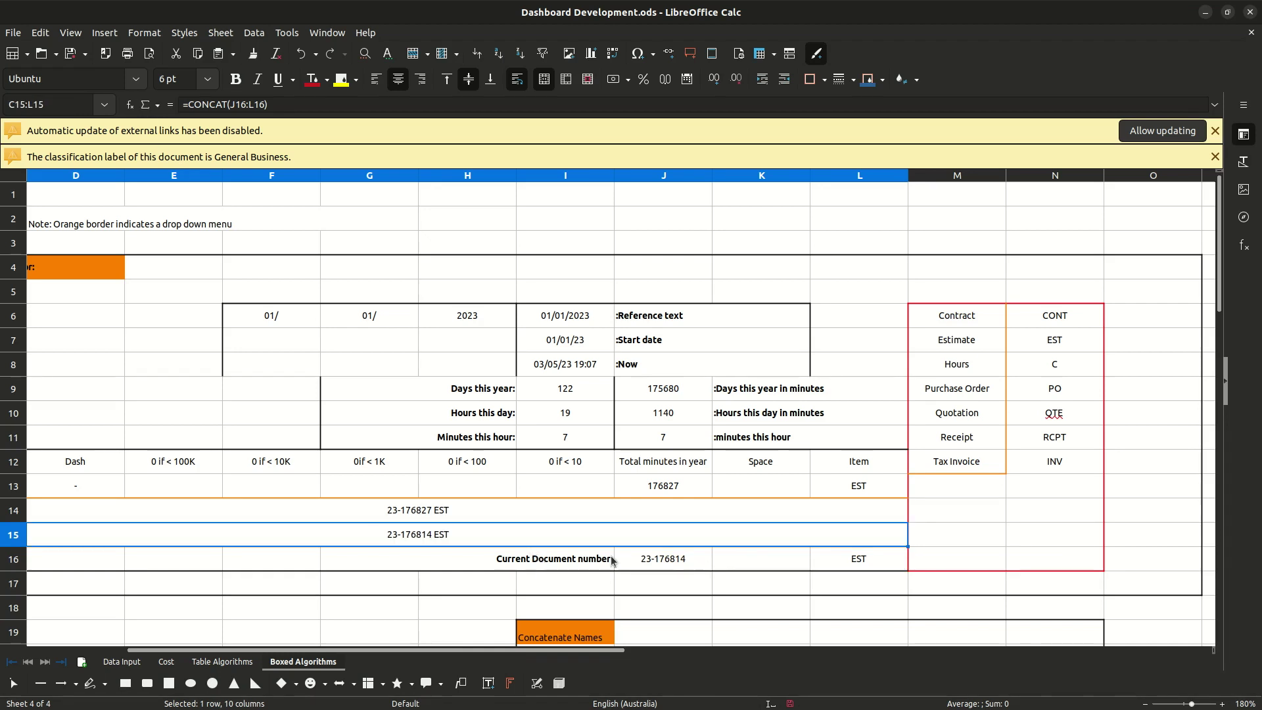
Browse the Cost sheet's document-number list without choosing a value
click(172, 664)
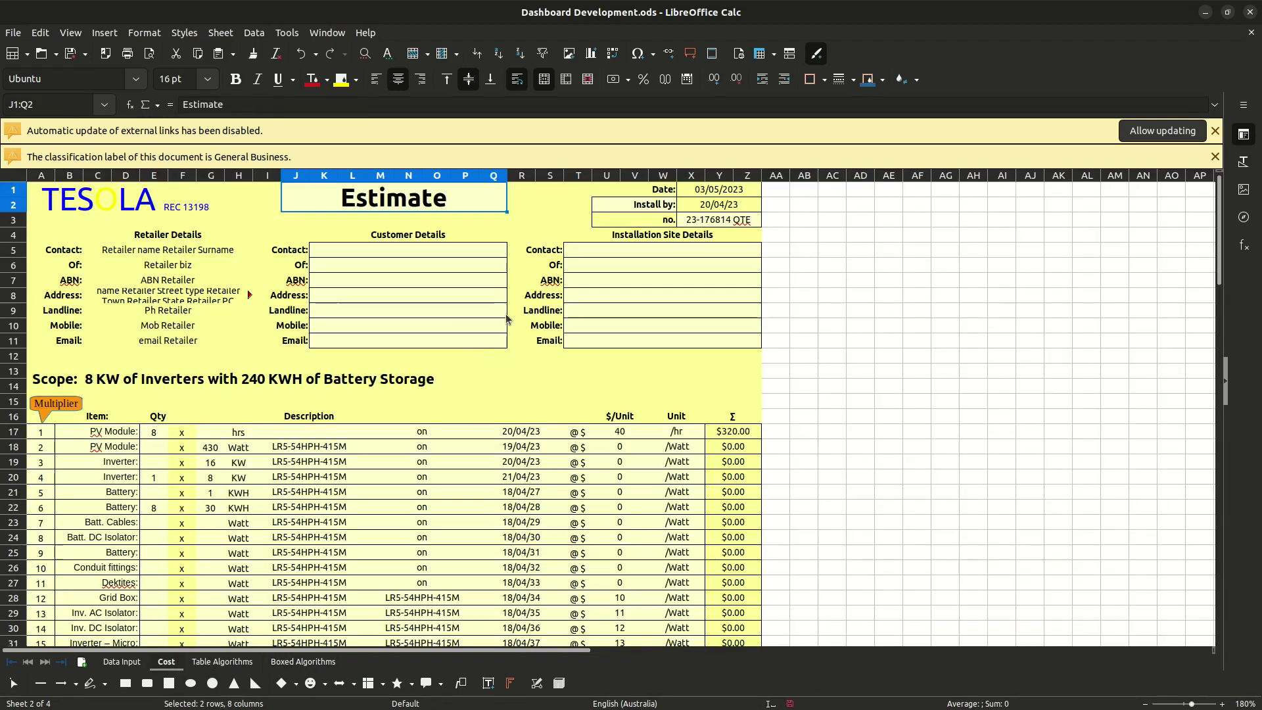
click(729, 223)
click(766, 221)
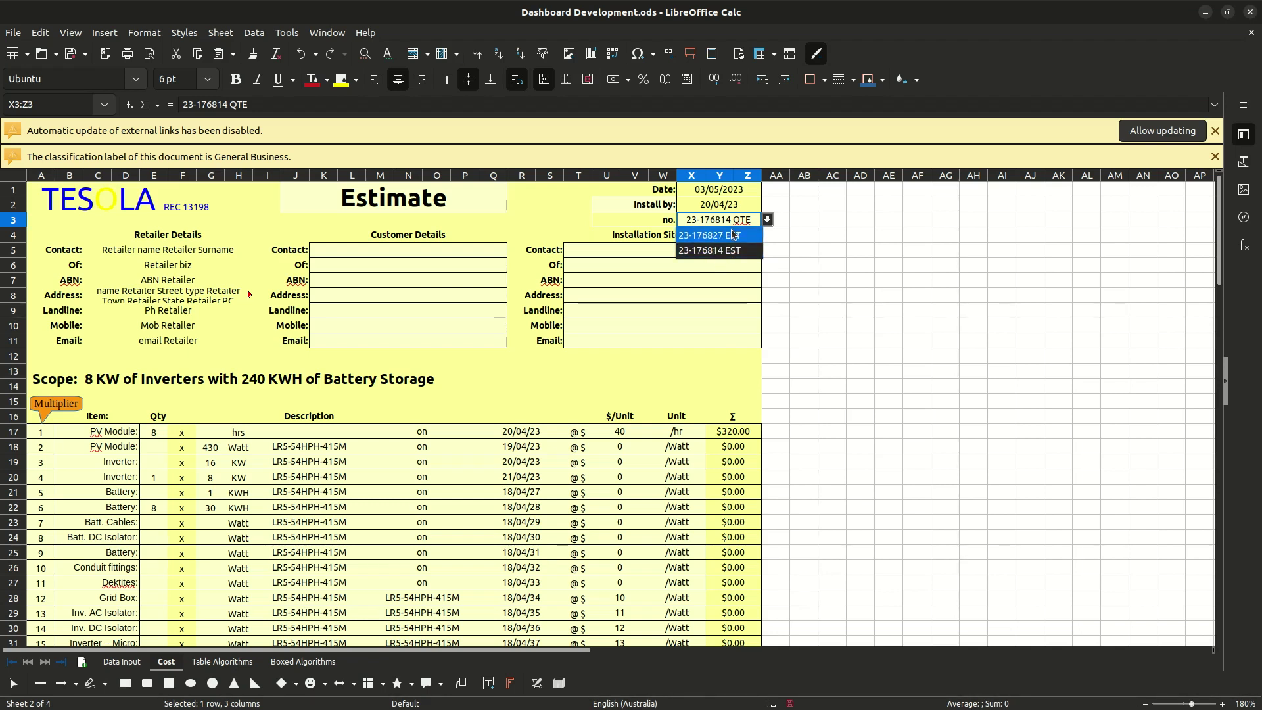
click(306, 666)
click(305, 663)
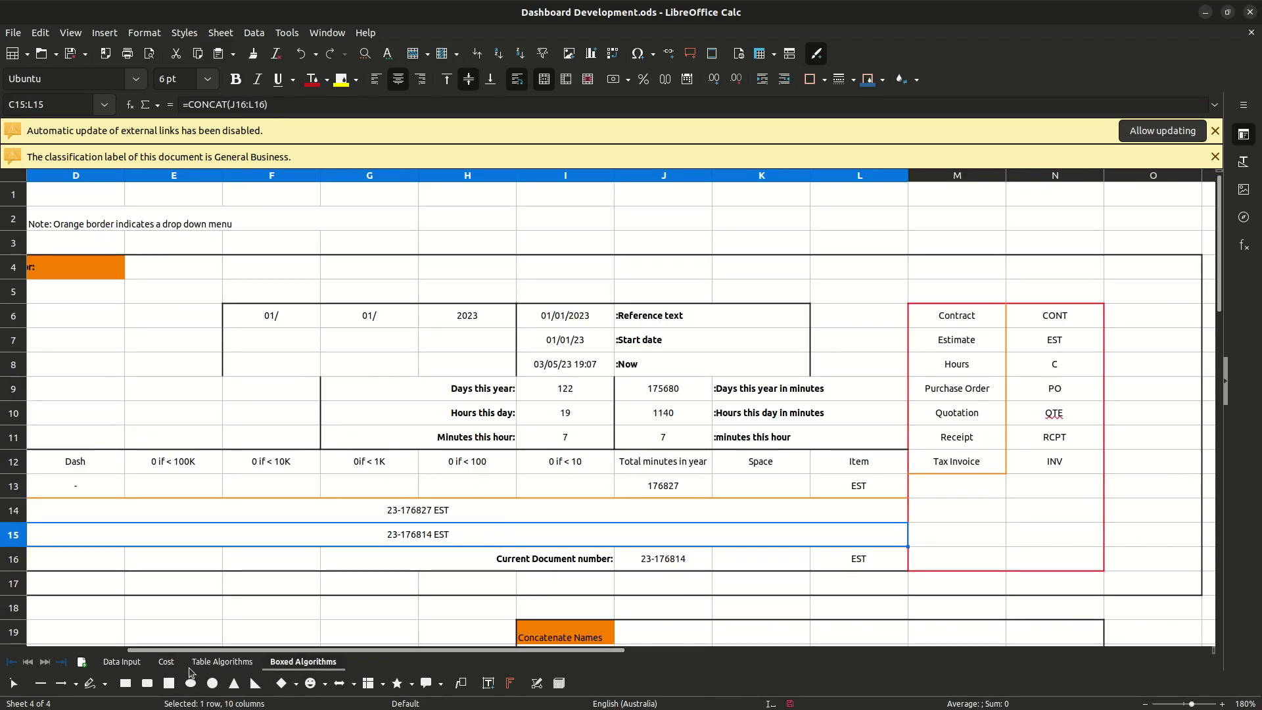
click(172, 664)
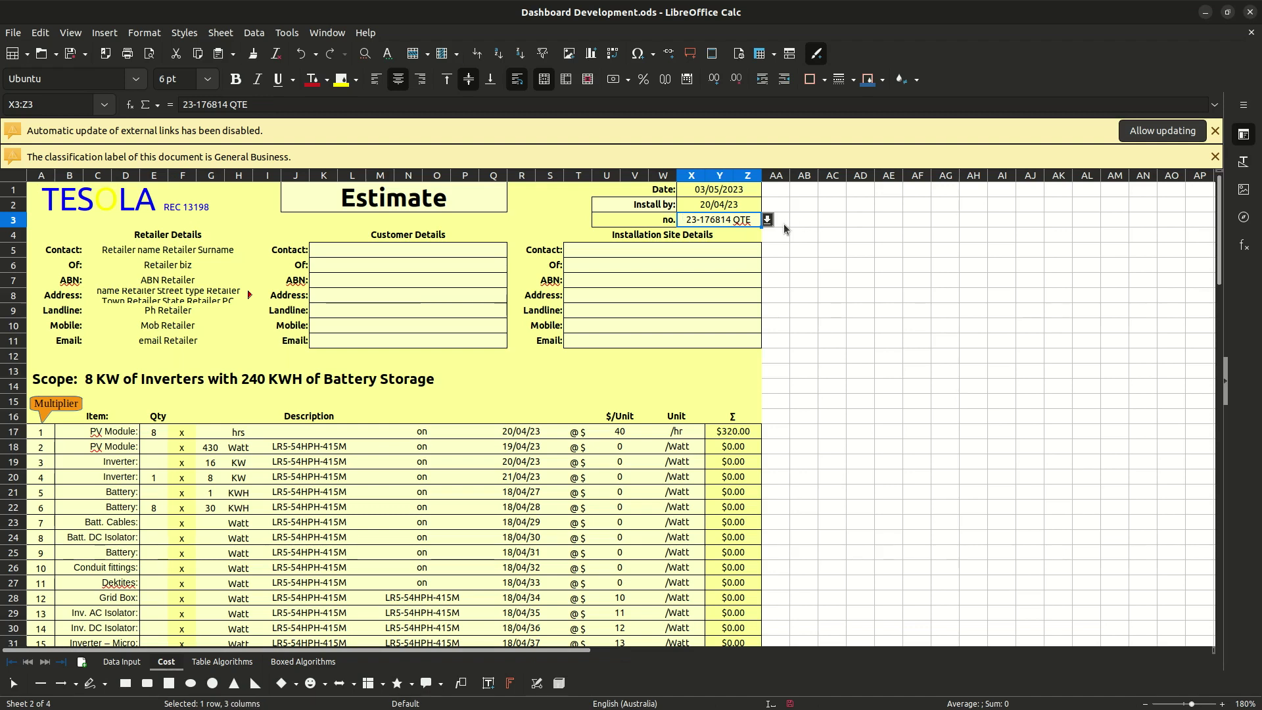
click(767, 219)
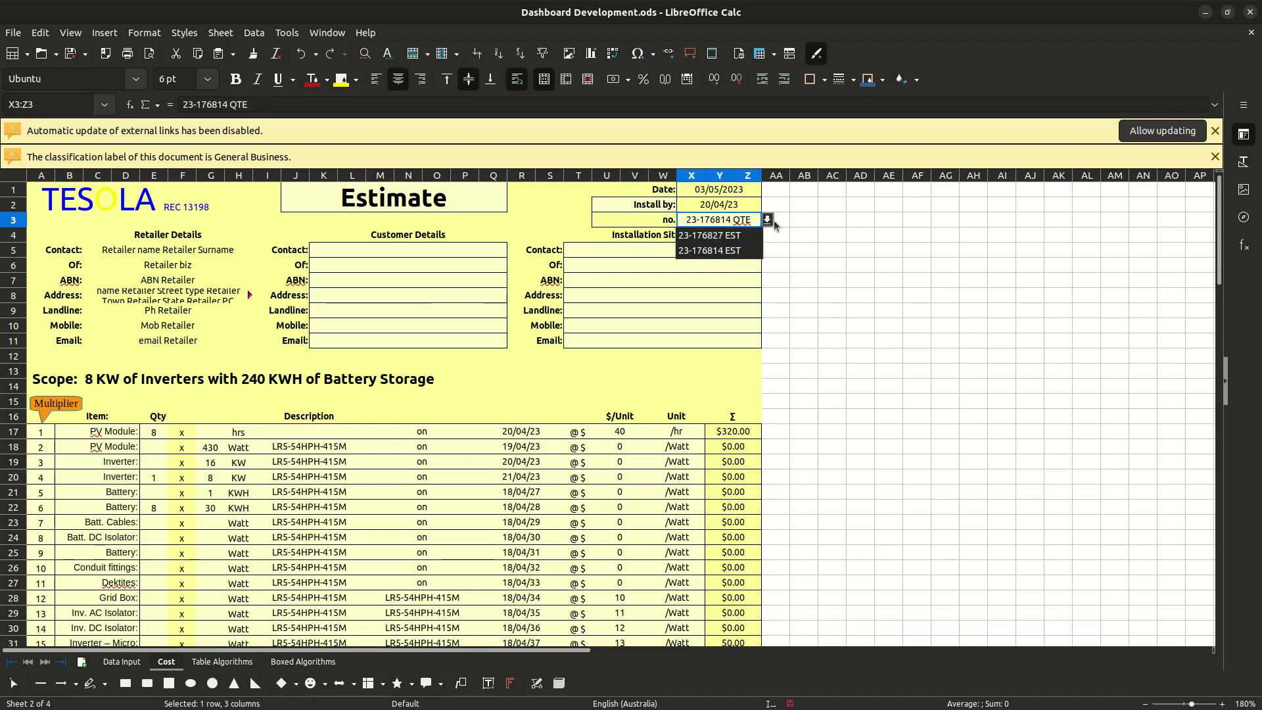
click(815, 235)
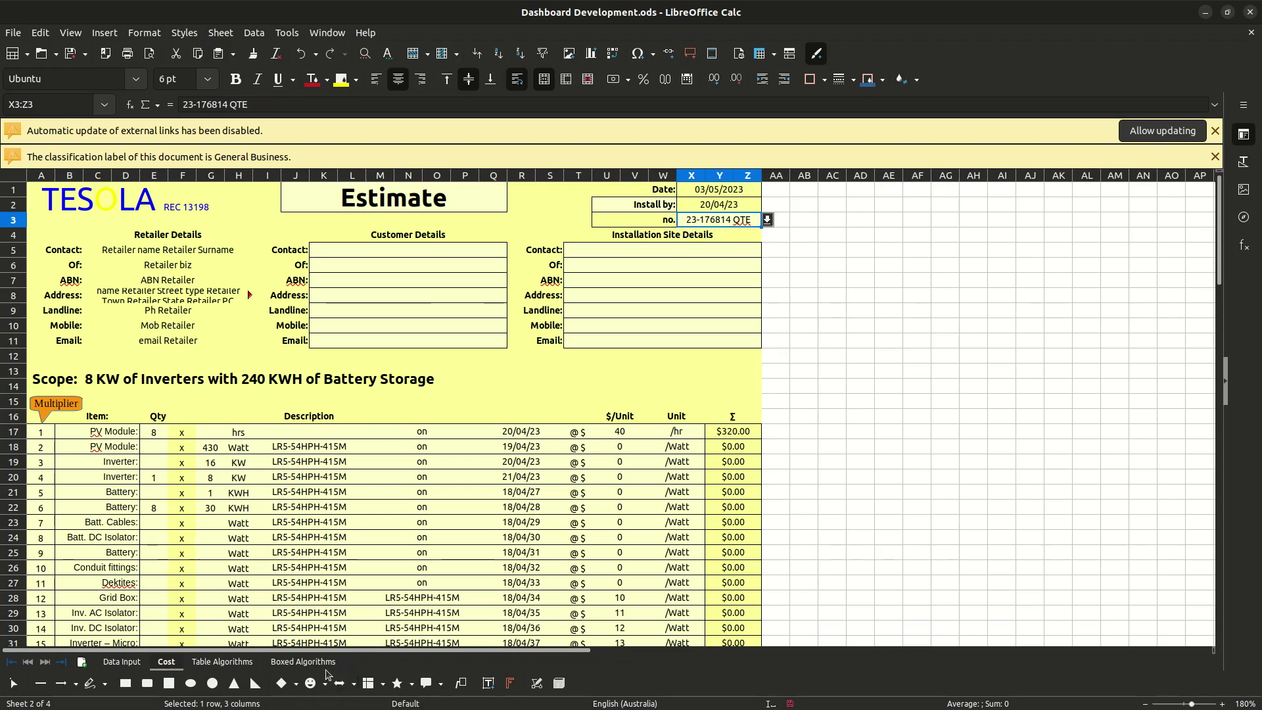
Check J16's formula reading the Cost number, then bring up the Estimate title's type choices
click(303, 661)
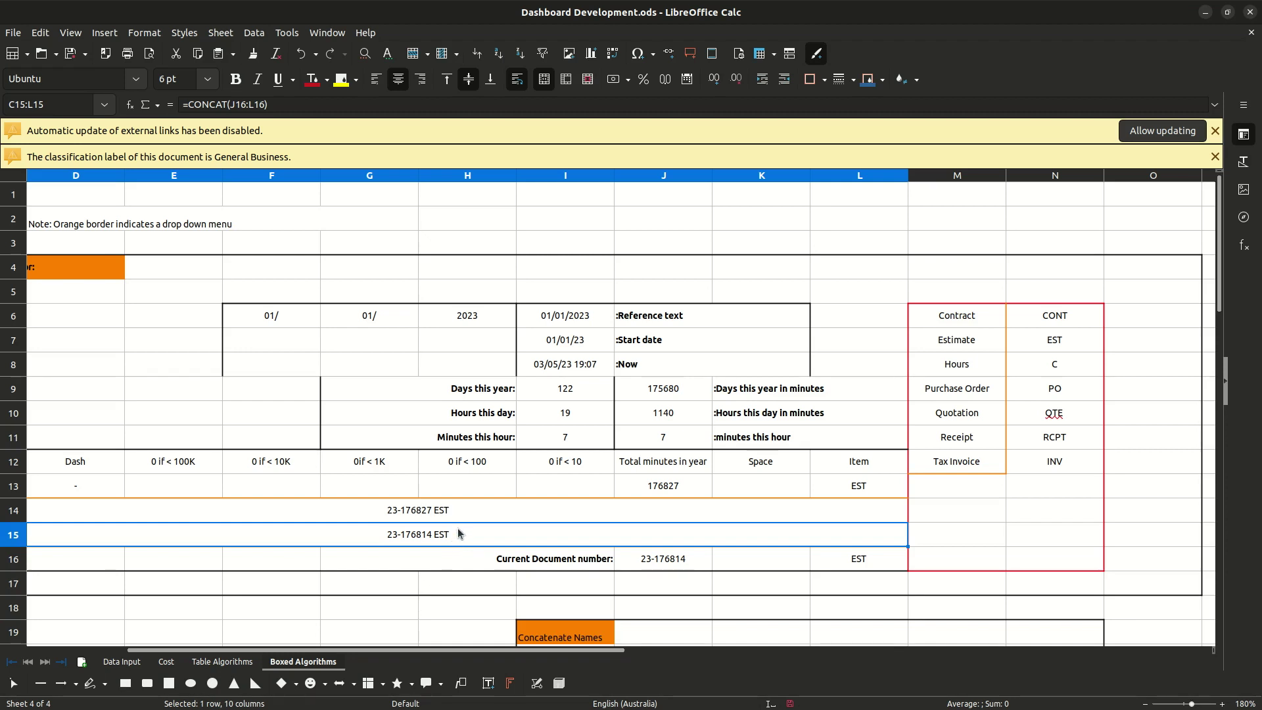
click(662, 566)
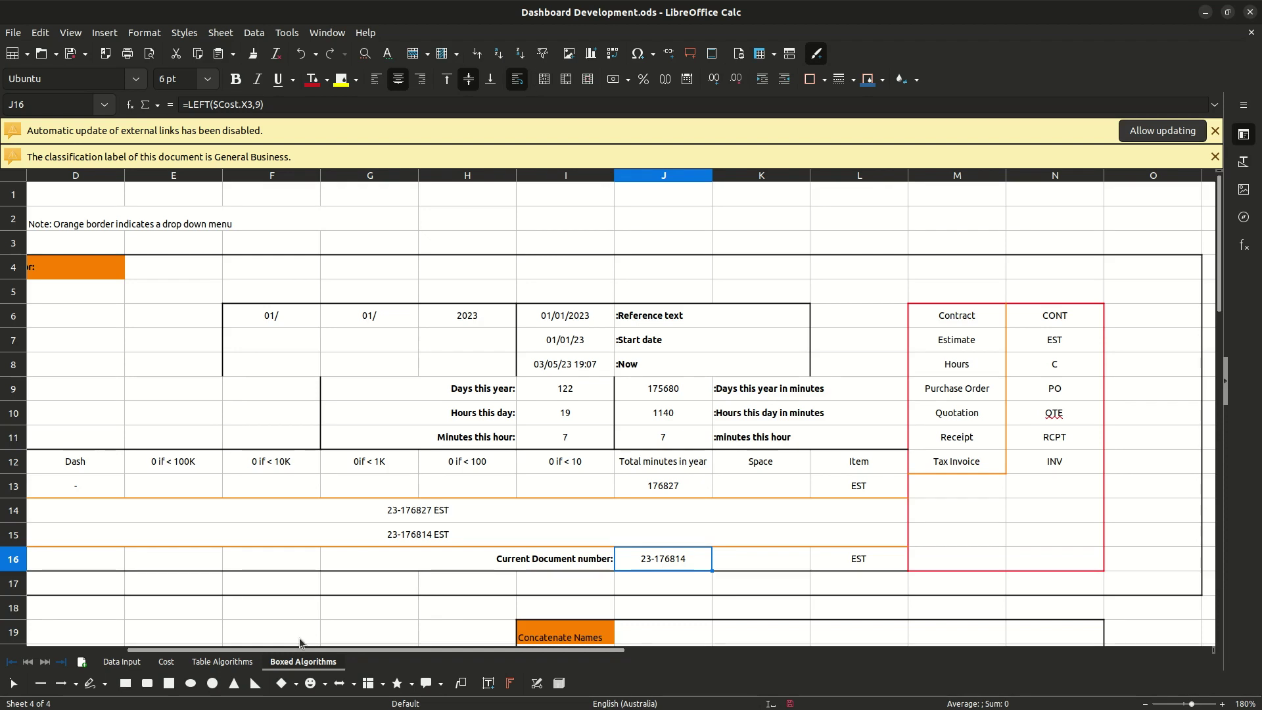
click(166, 661)
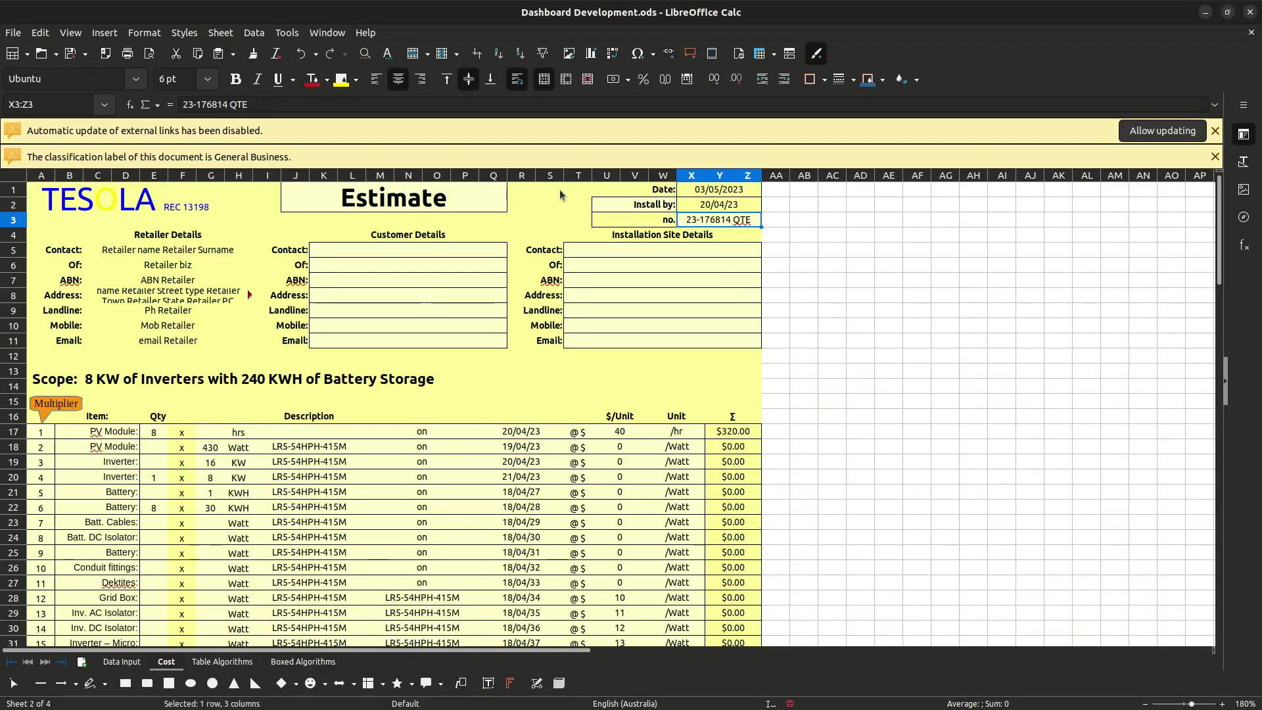
click(478, 198)
click(512, 191)
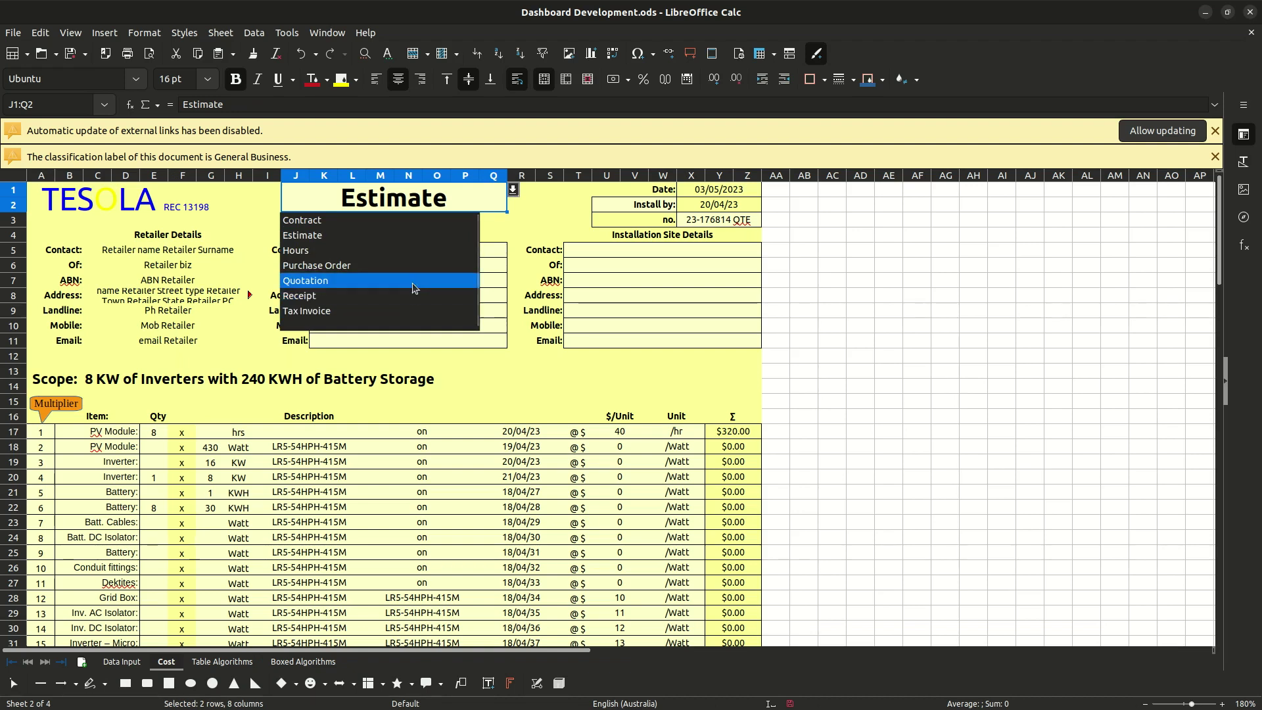
Set the X3 document number to 23-176814 EST
click(529, 200)
click(717, 219)
click(767, 219)
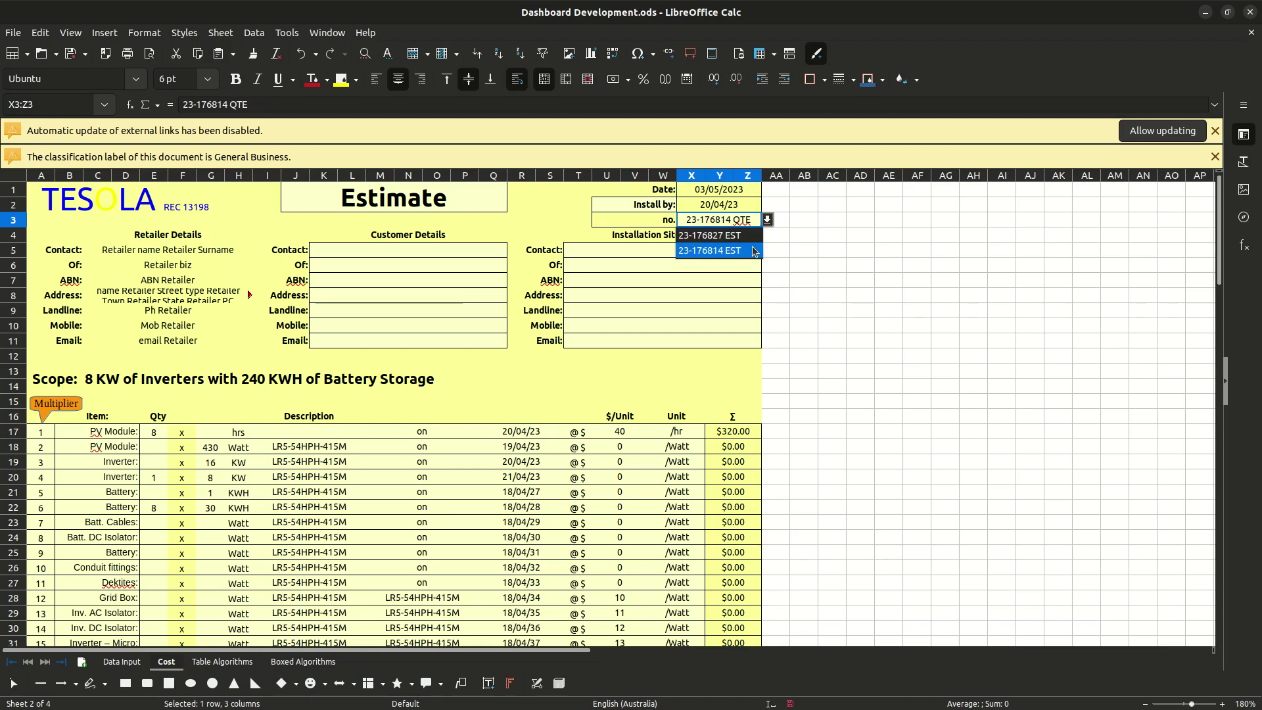
click(751, 251)
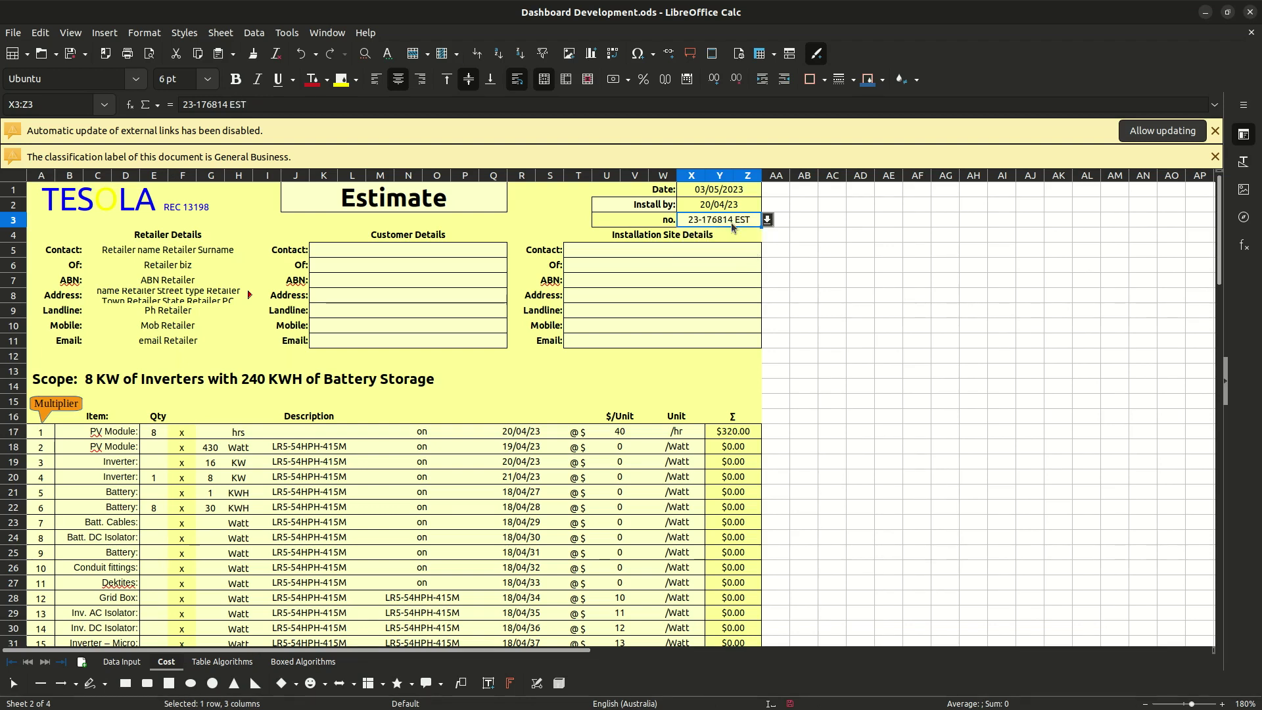
click(495, 195)
Change the title to Tax Invoice and pick 23-176814 INV as the document number
click(512, 190)
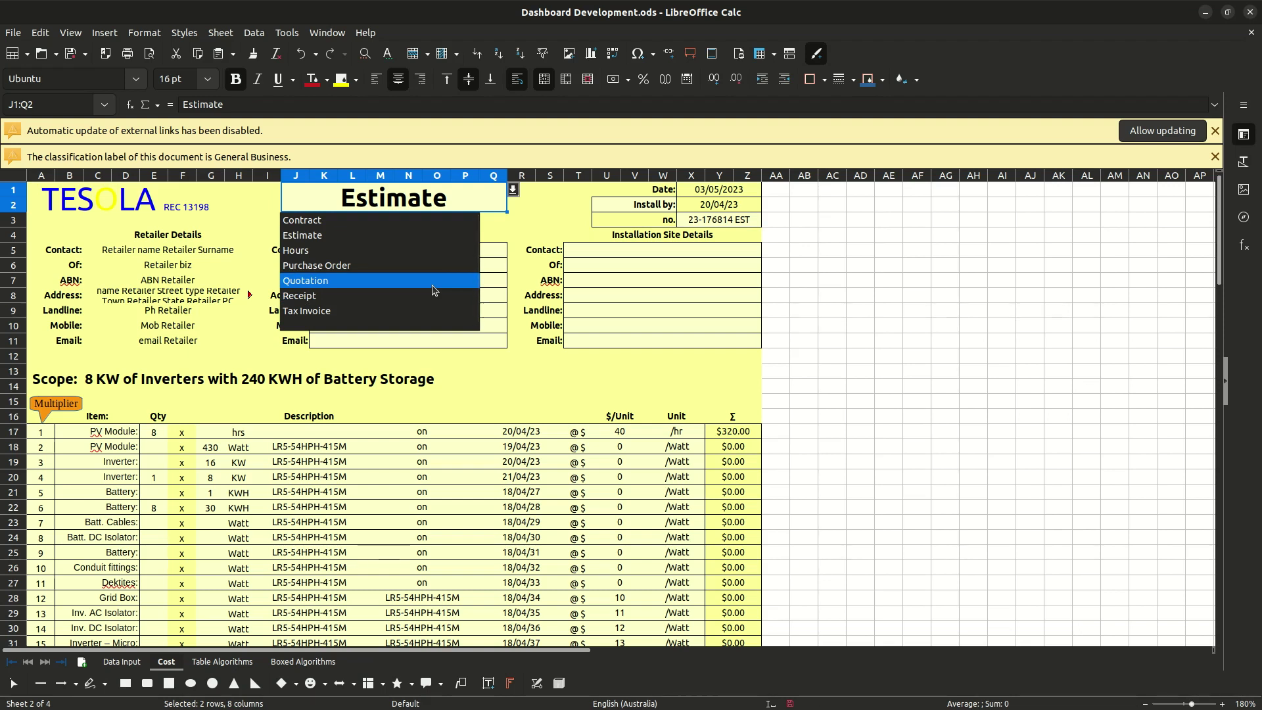
click(430, 312)
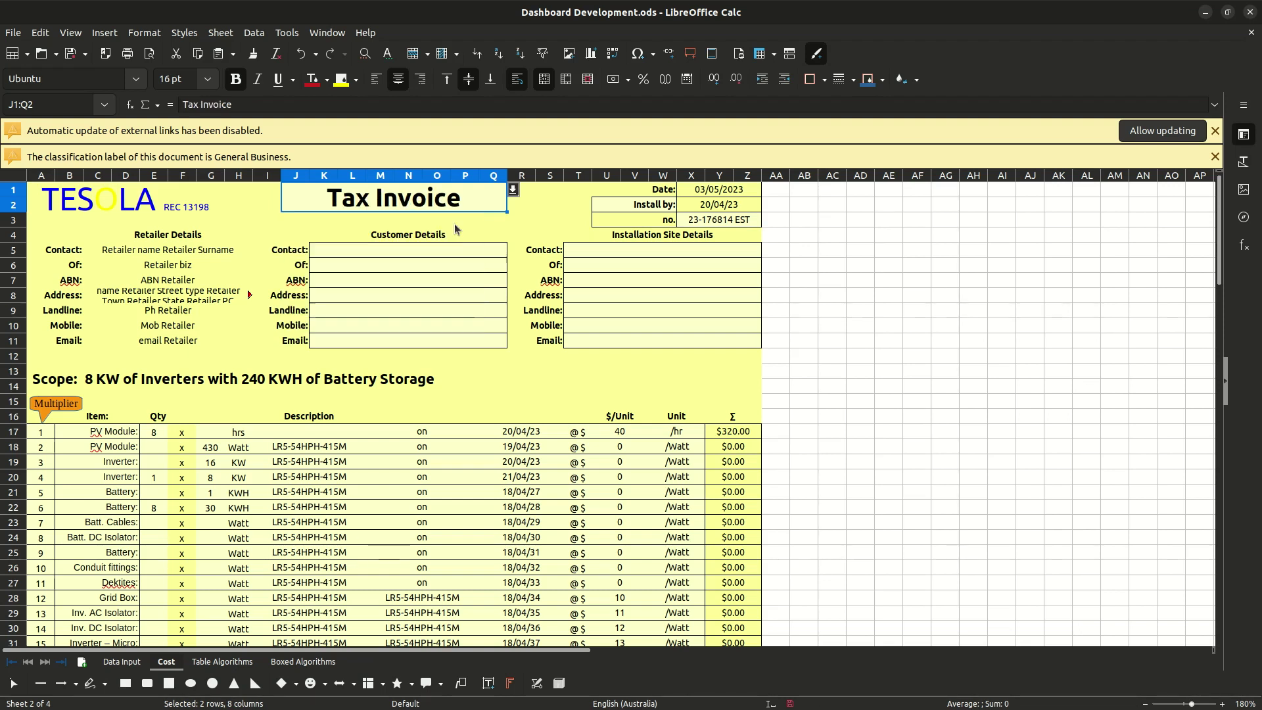
click(739, 222)
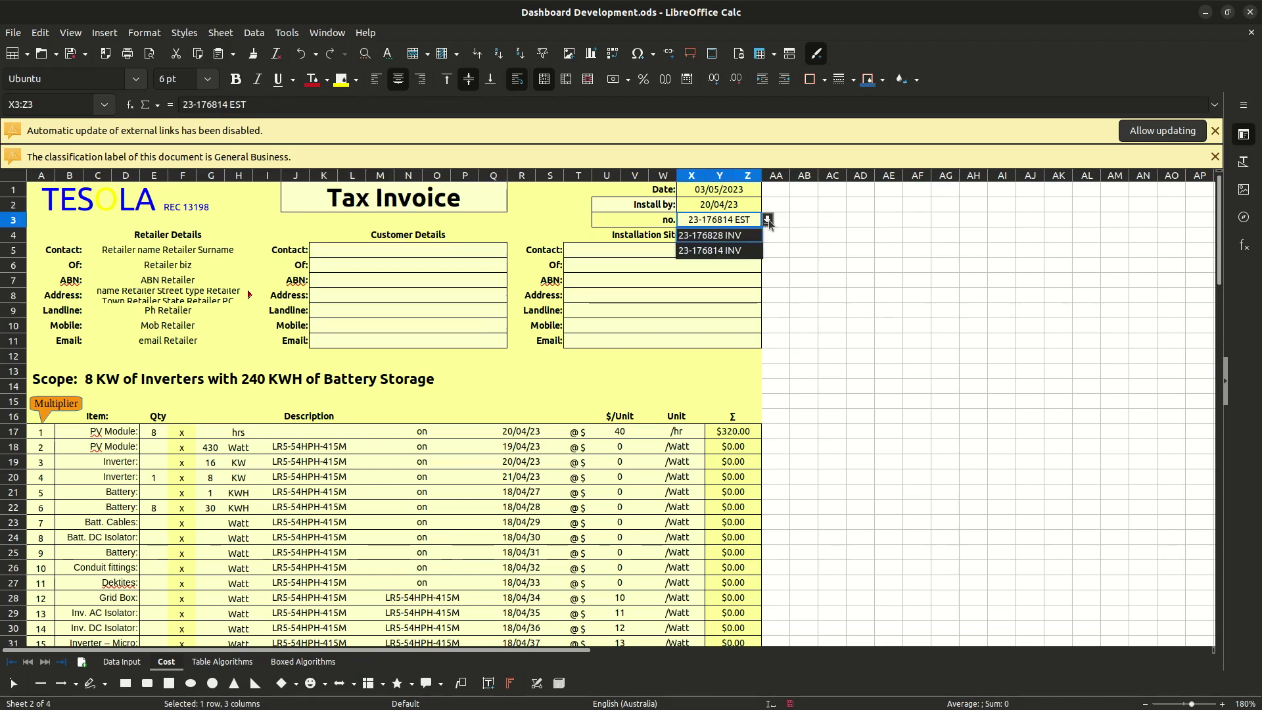
click(740, 252)
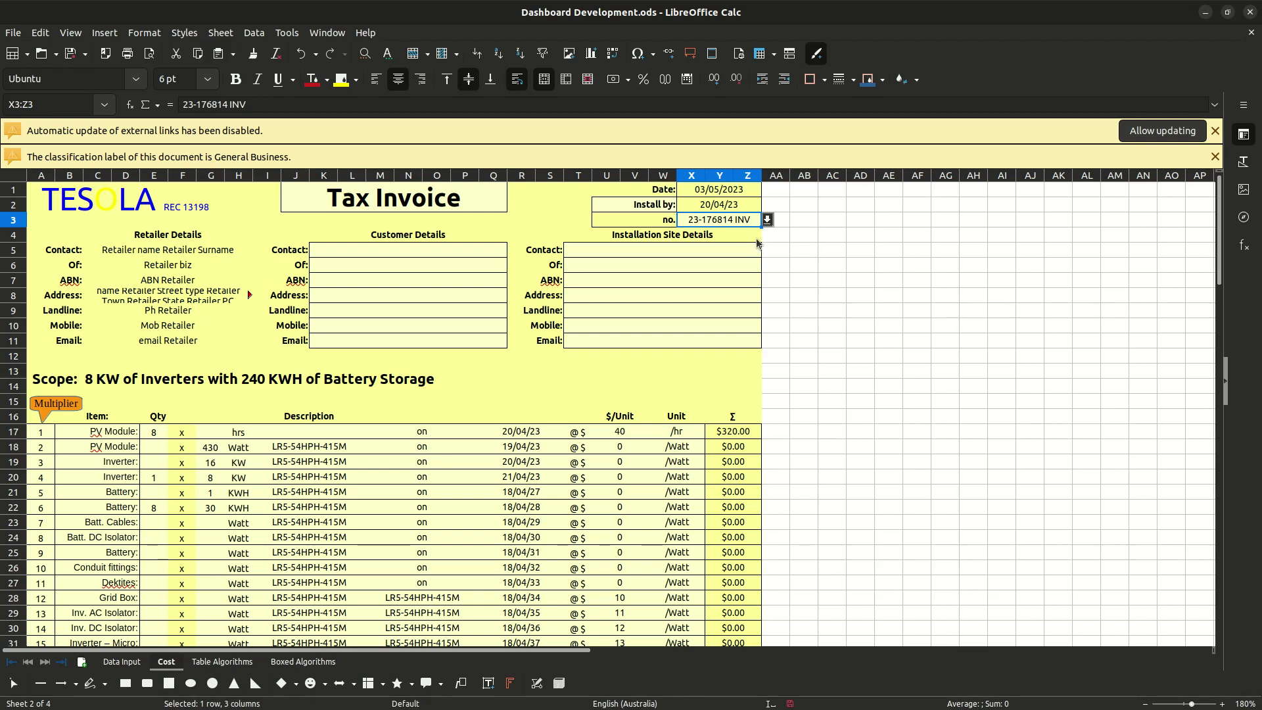
click(476, 204)
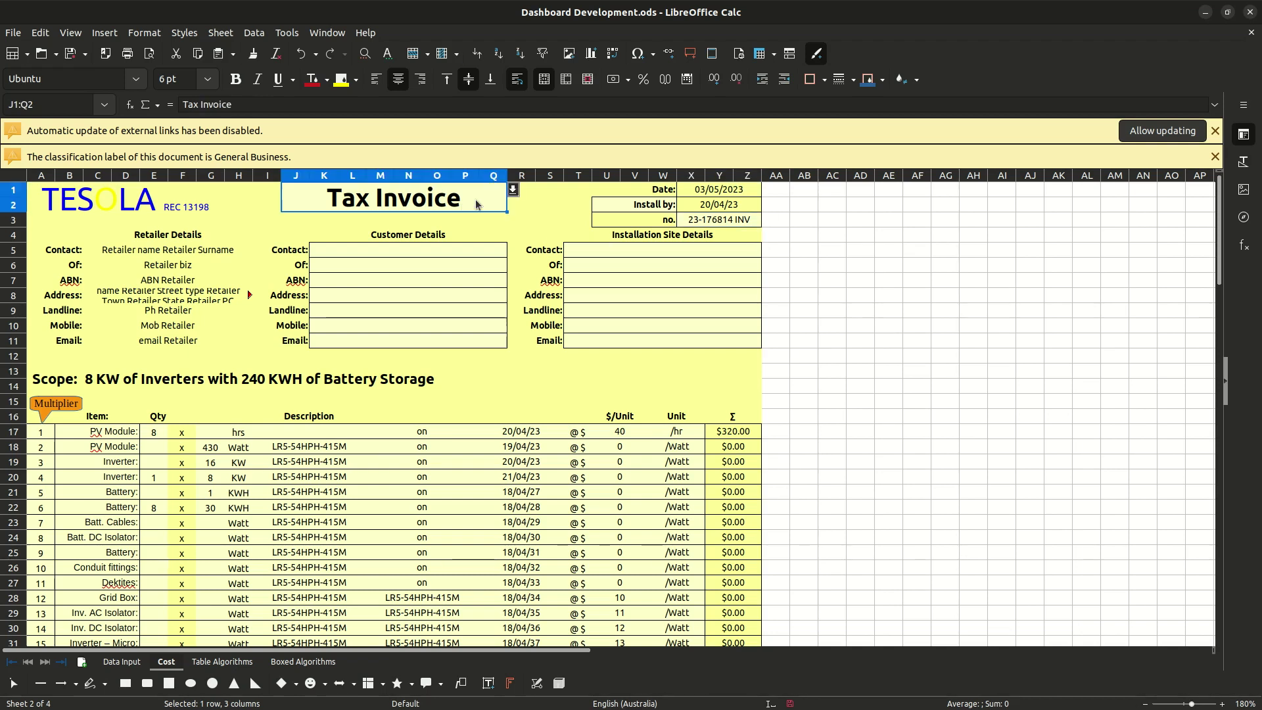
click(513, 190)
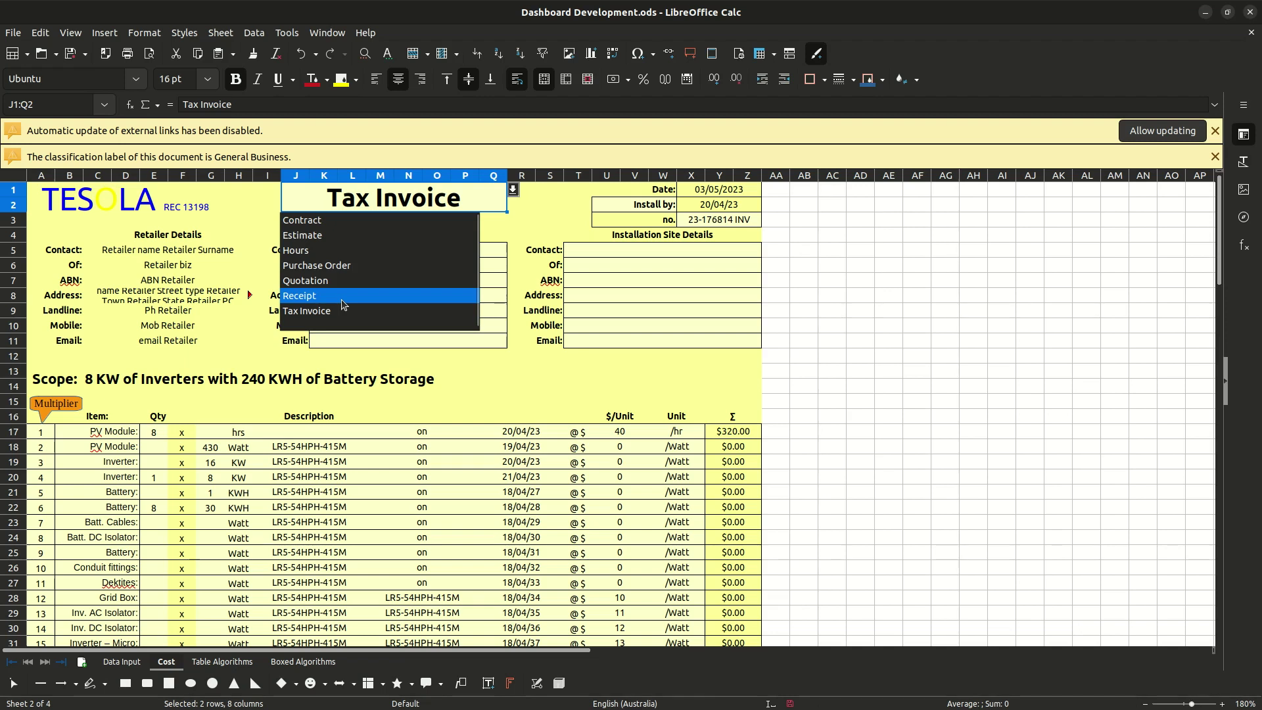
click(549, 233)
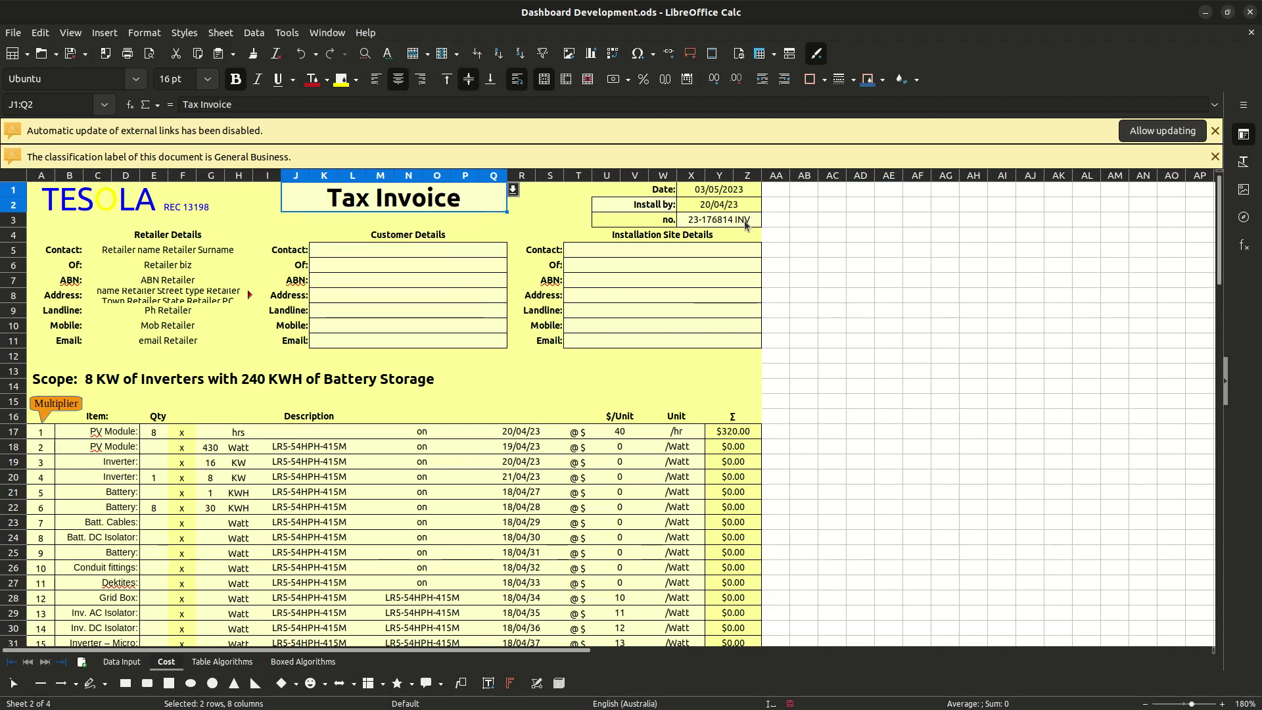
Inspect J16's LEFT formula that reads the Cost sheet's document number
click(321, 662)
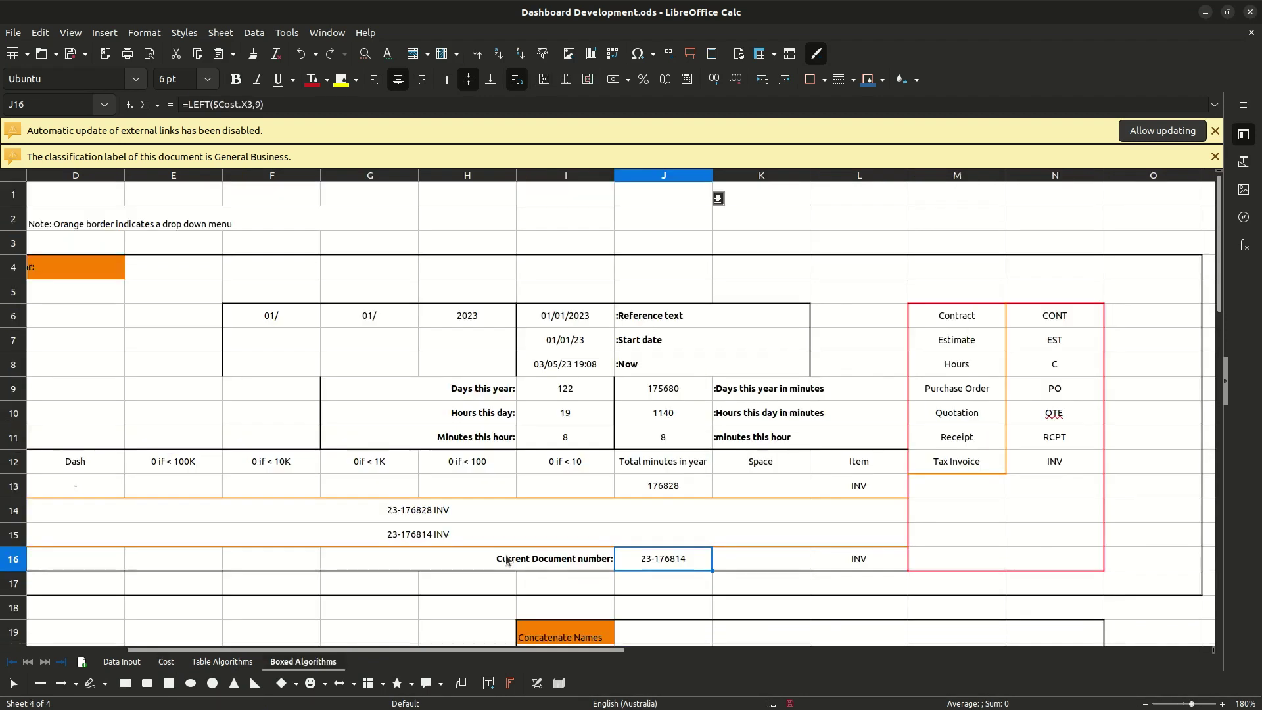
double_click(660, 562)
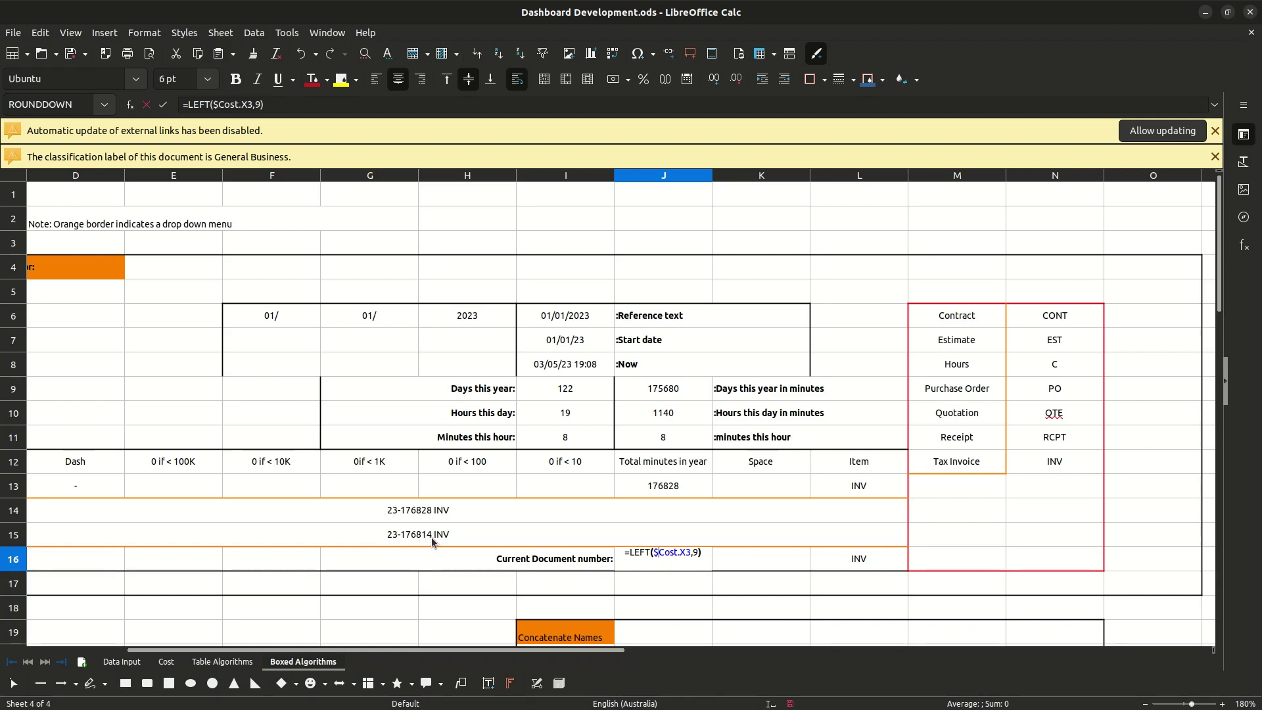
click(147, 105)
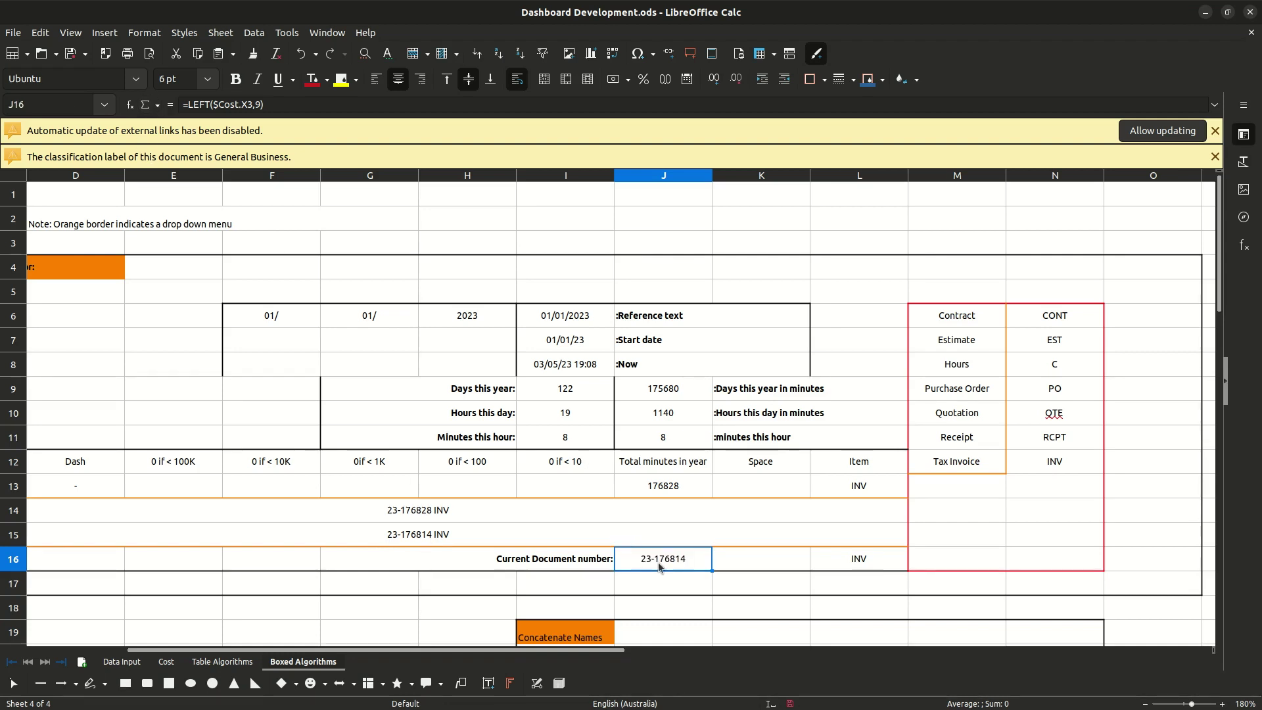
click(166, 661)
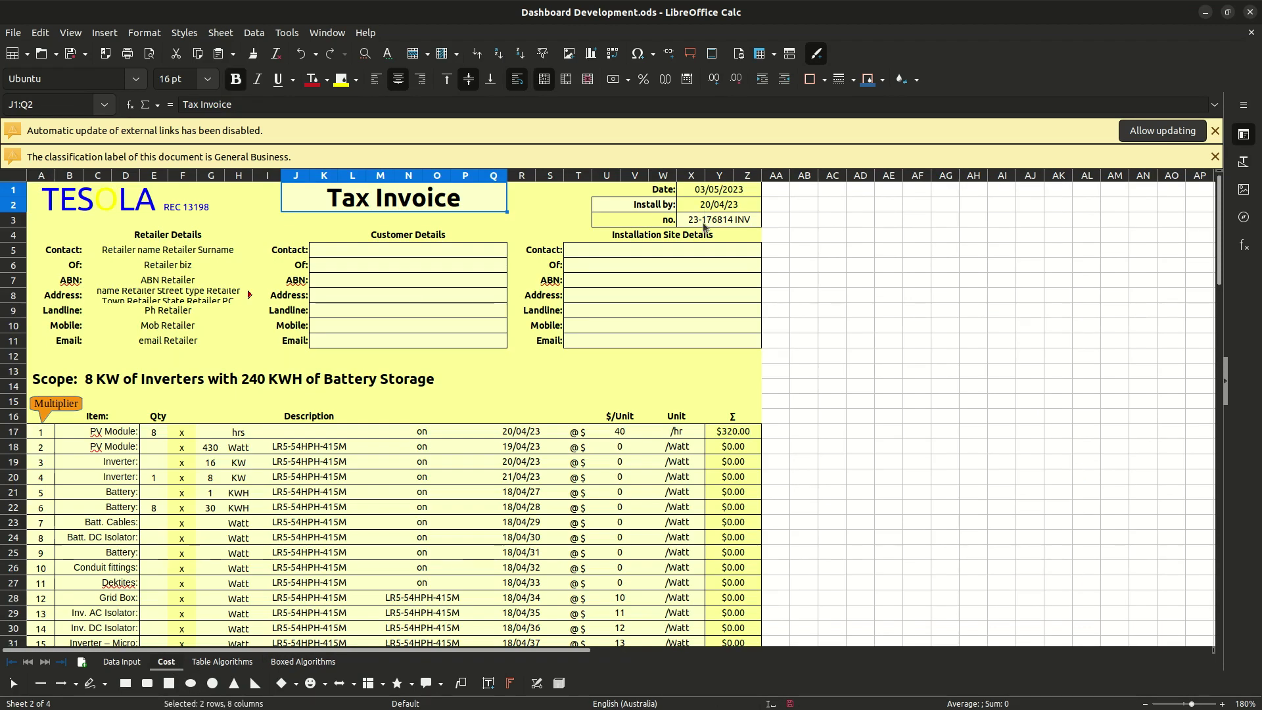
click(303, 661)
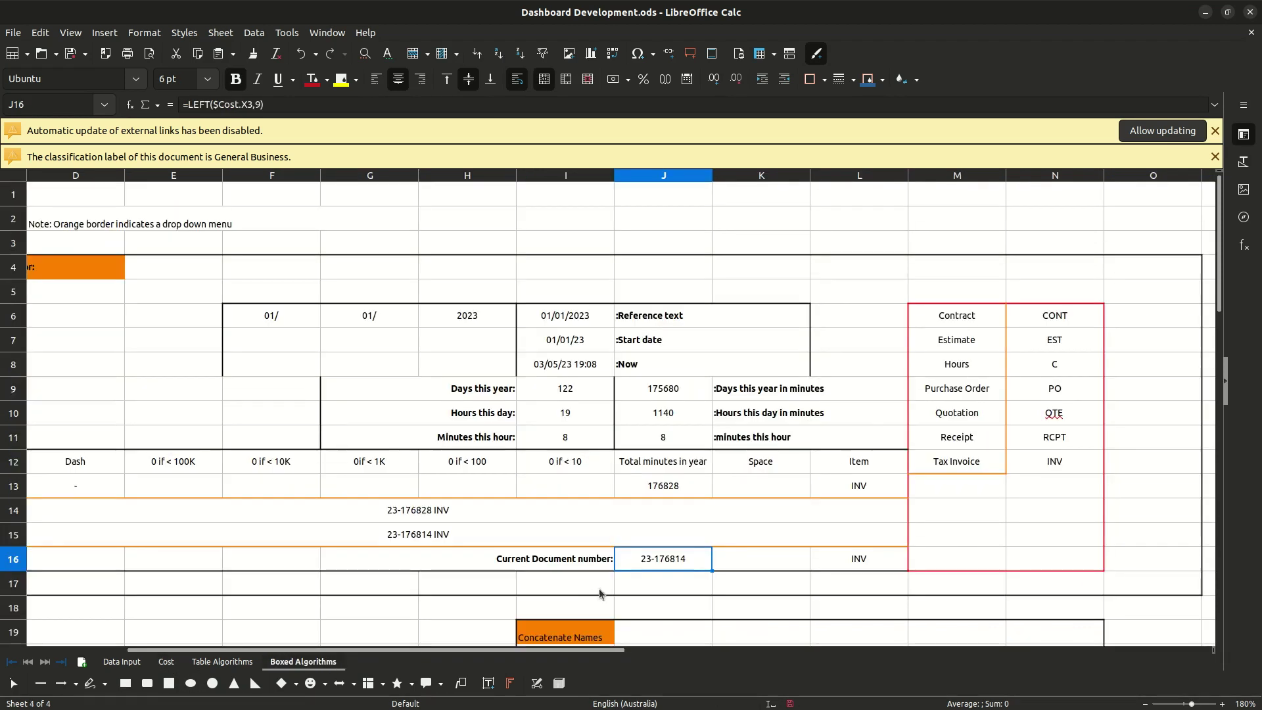
Confirm L16 holds =L13 and shows INV, then go back to the Cost invoice
click(746, 556)
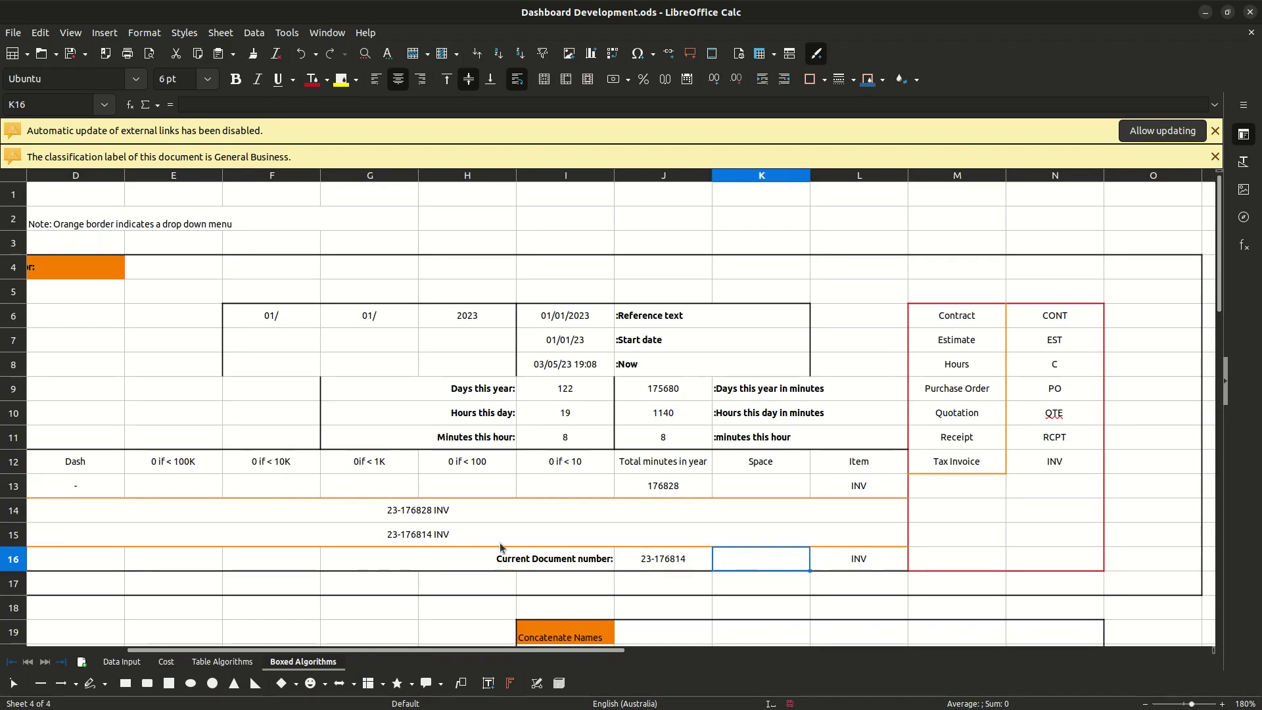
click(816, 569)
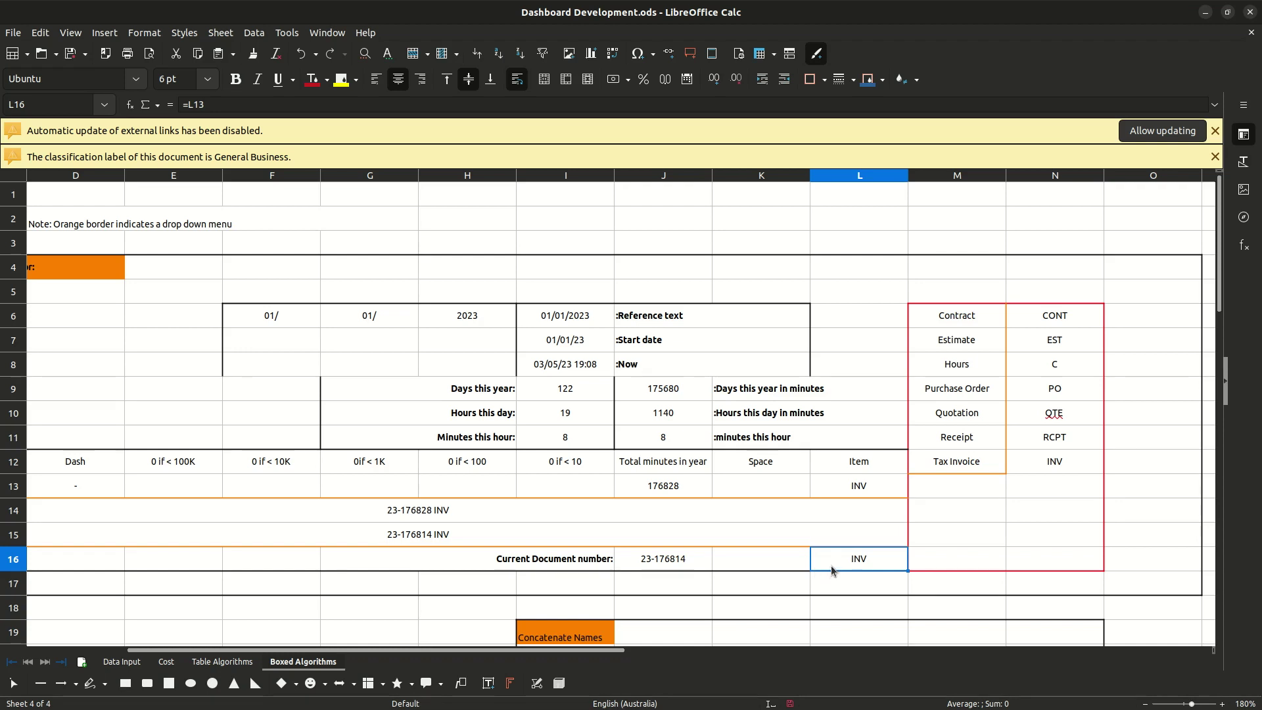
double_click(835, 569)
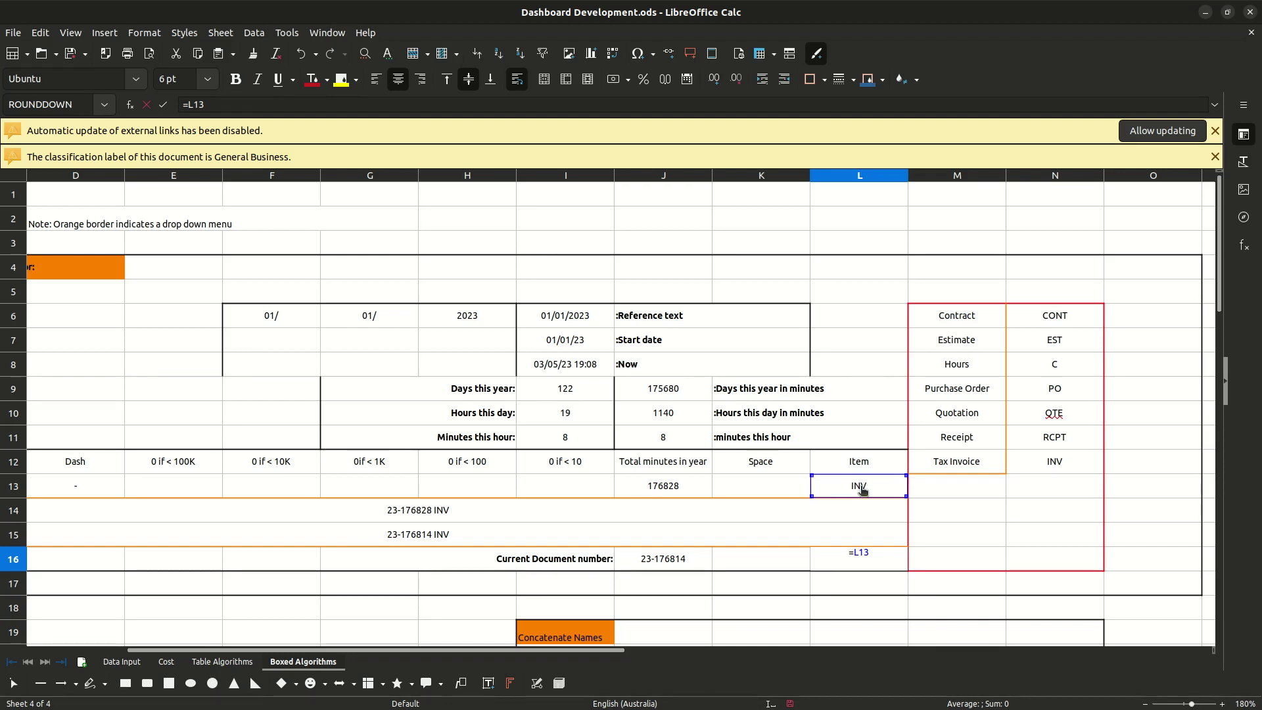
click(167, 661)
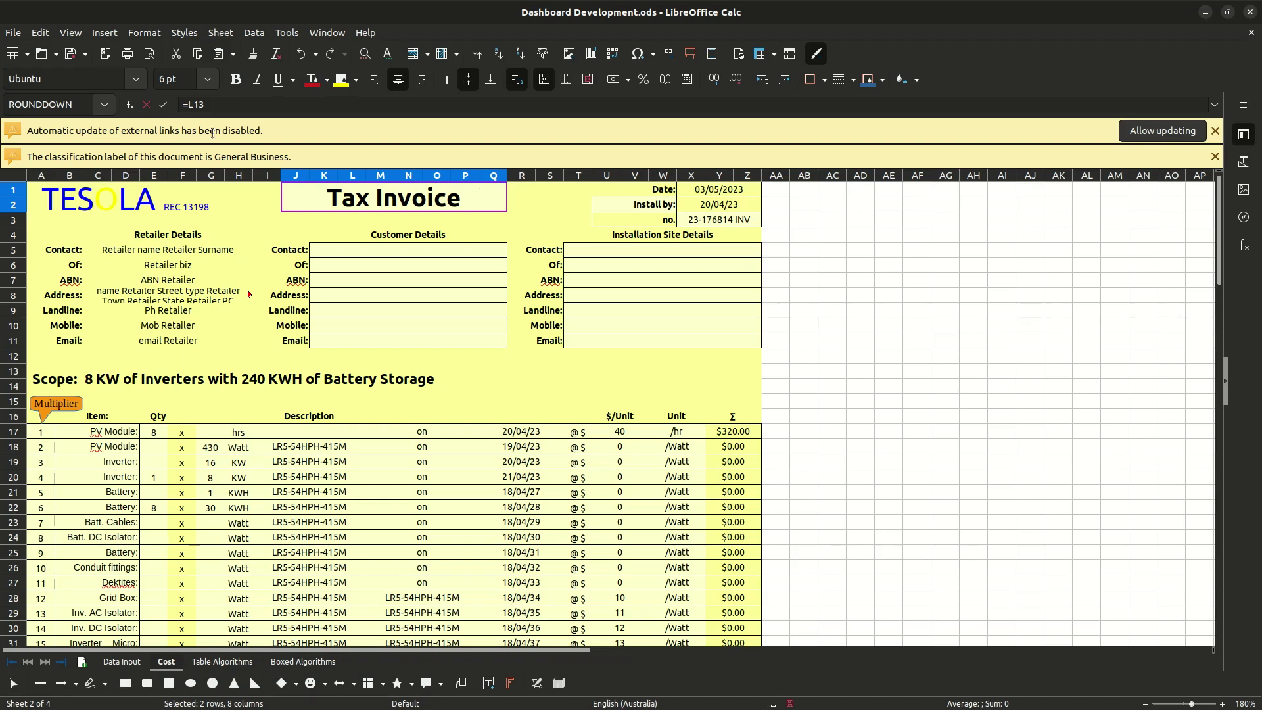
click(163, 105)
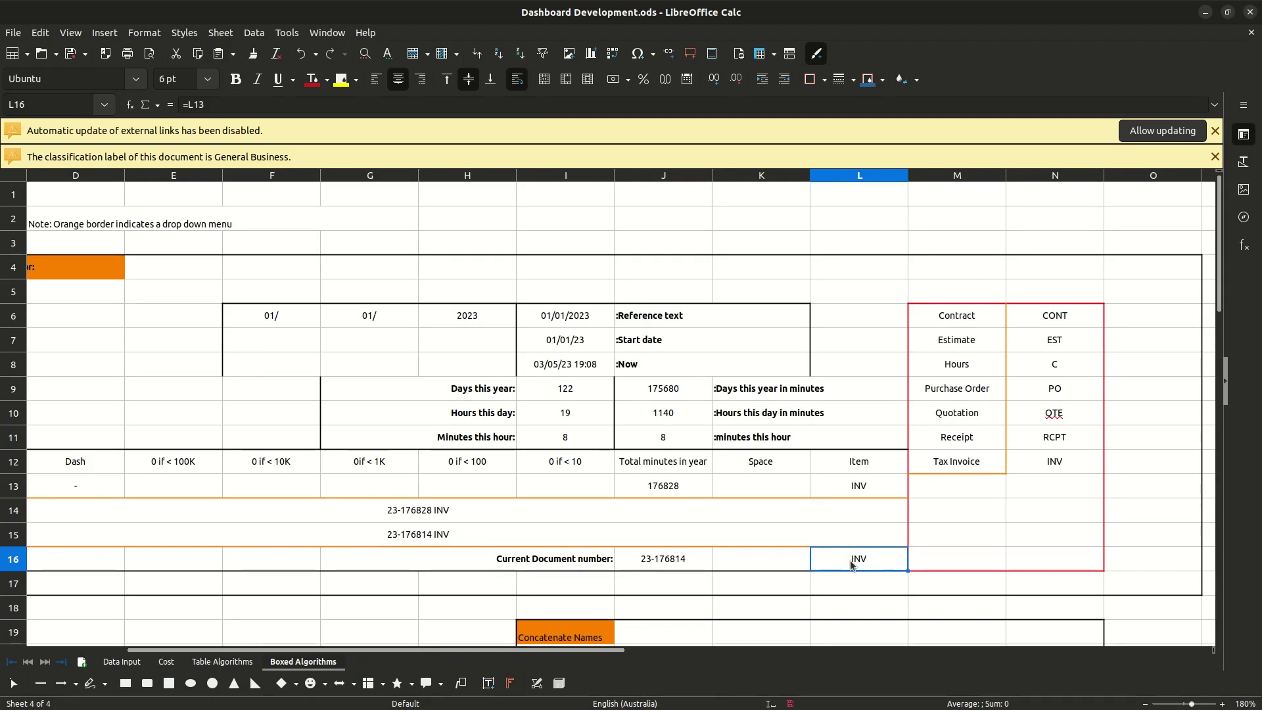
click(165, 661)
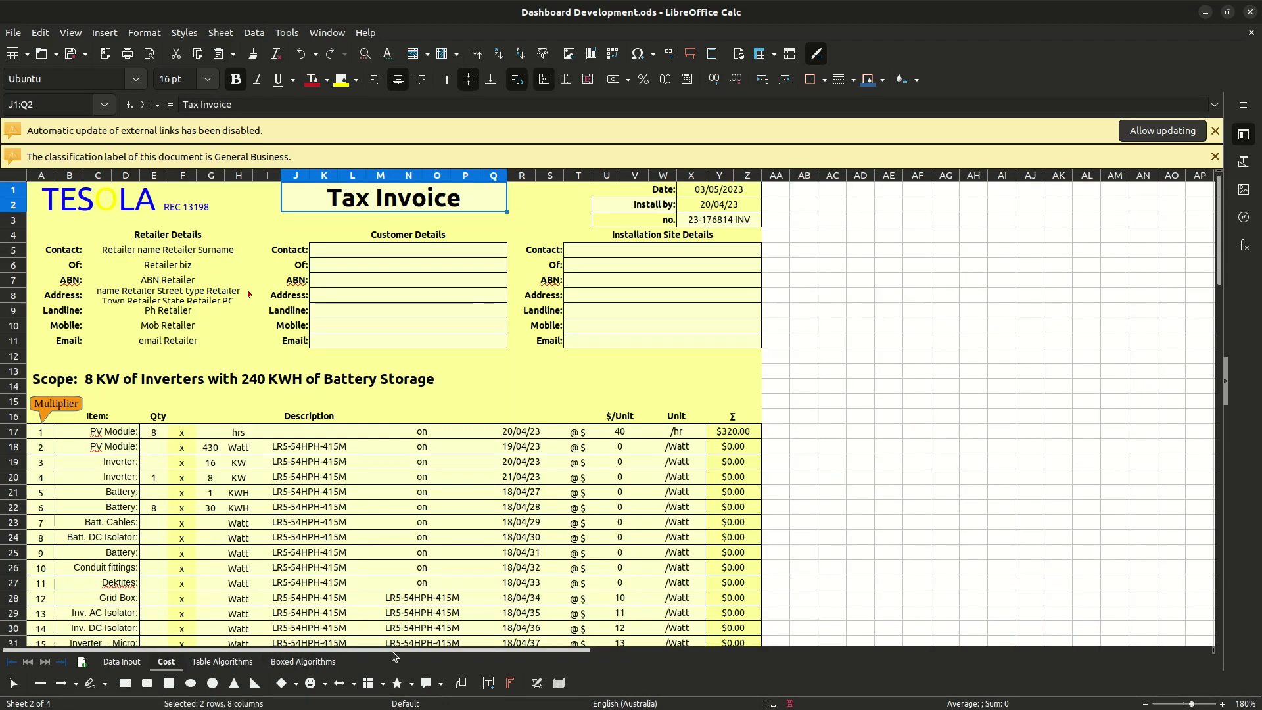
click(333, 661)
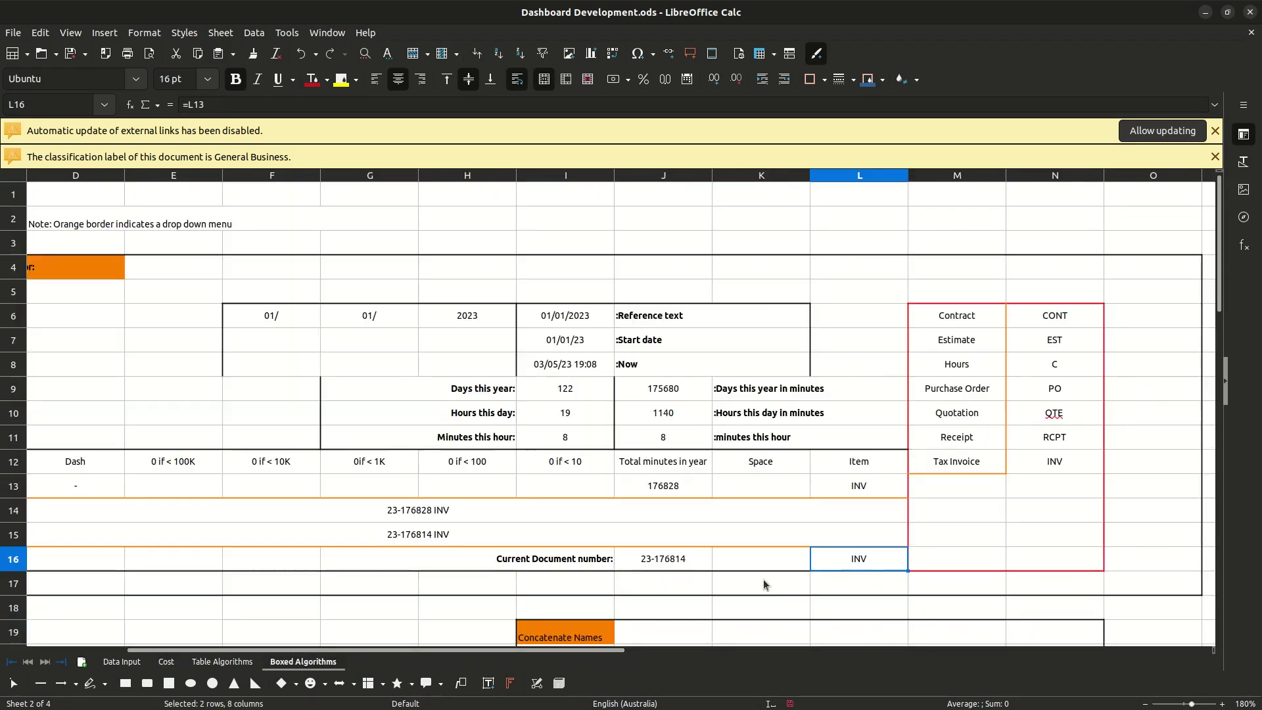
double_click(856, 563)
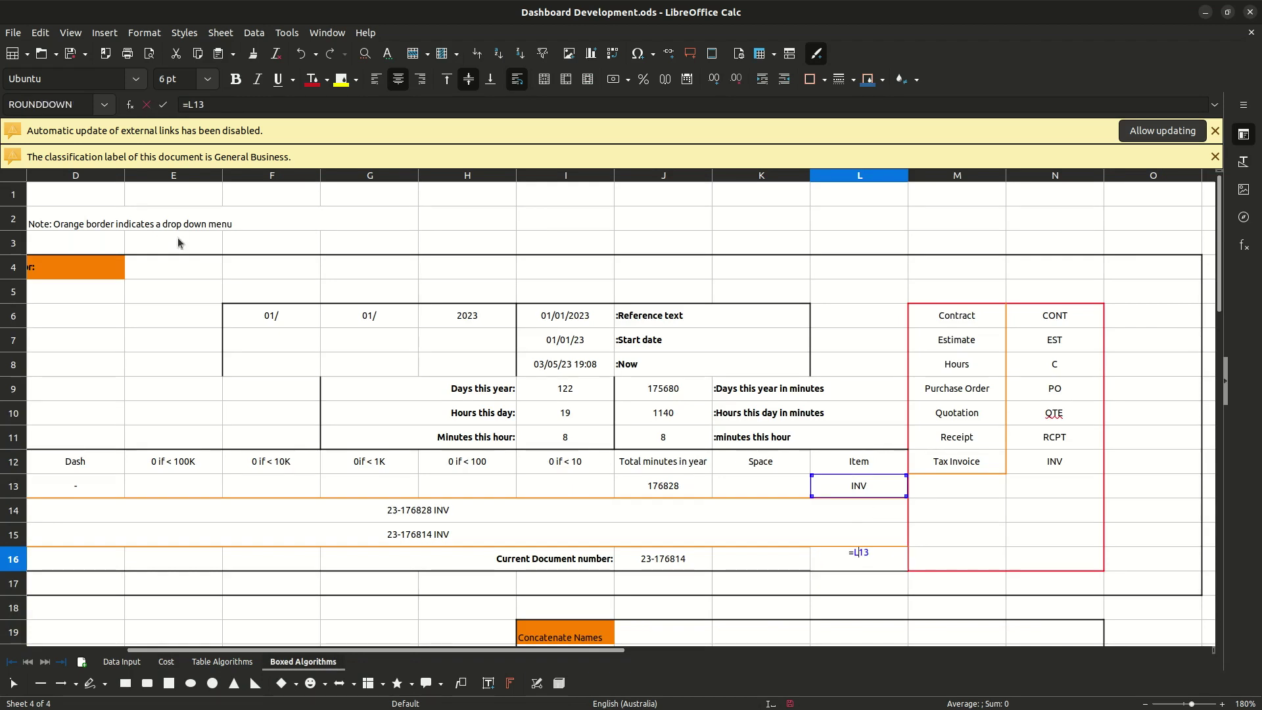
click(145, 105)
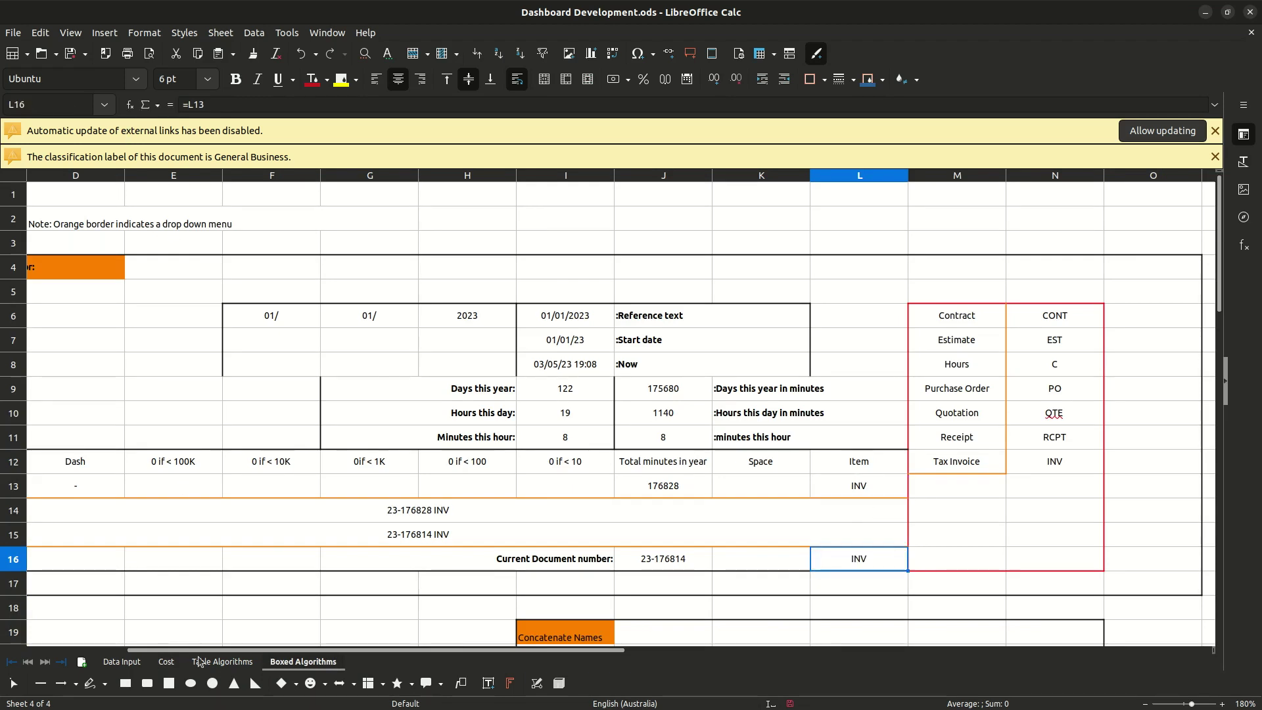
click(165, 662)
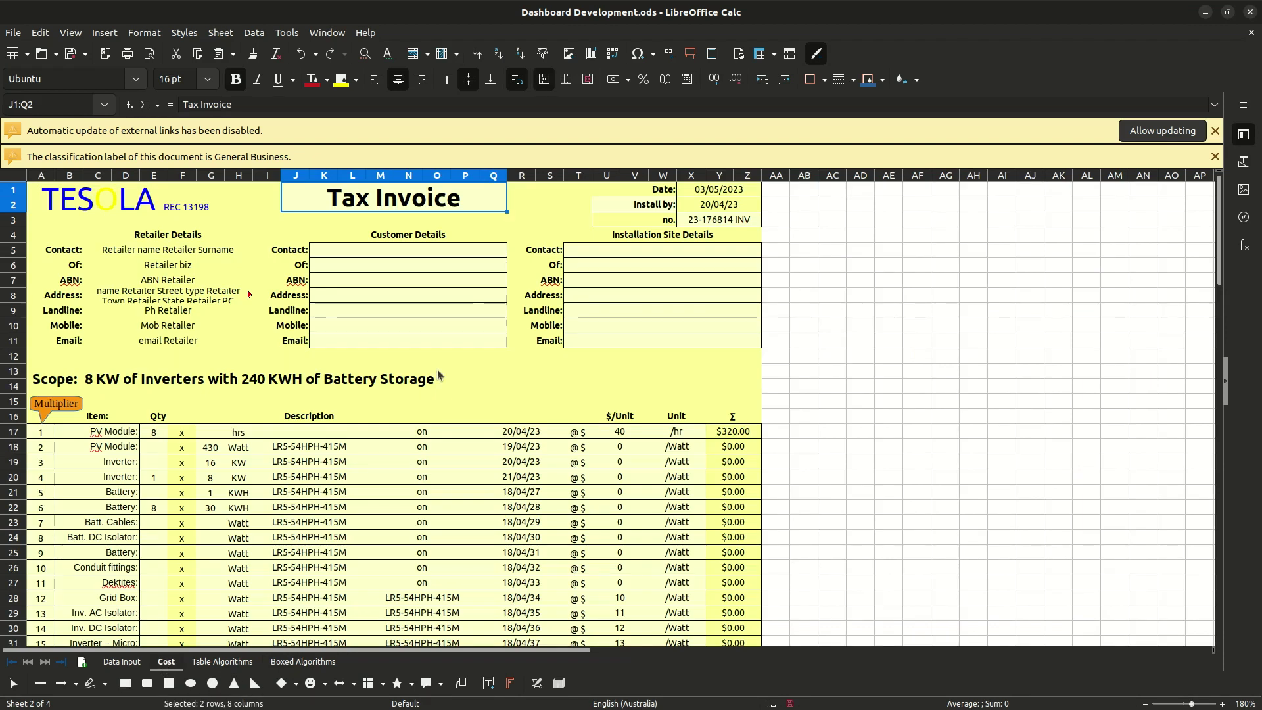
Change the Cost sheet's document title to Receipt
click(713, 222)
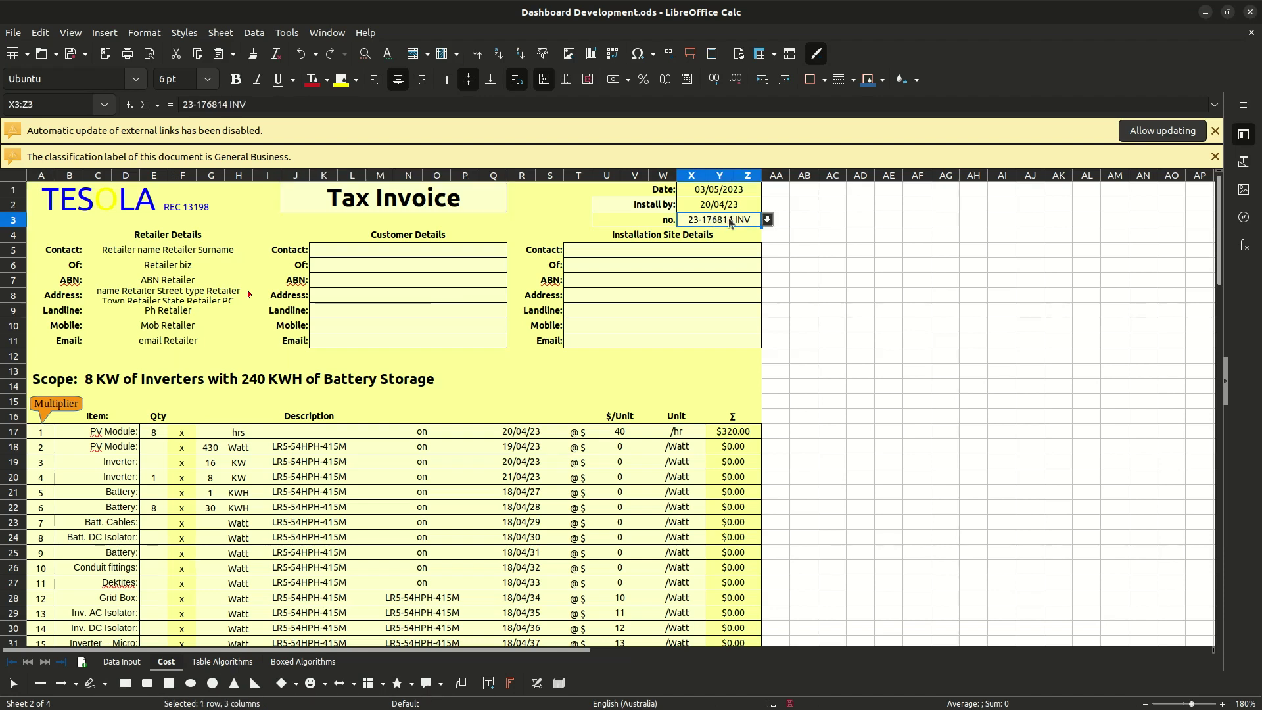
click(767, 221)
click(768, 221)
click(485, 211)
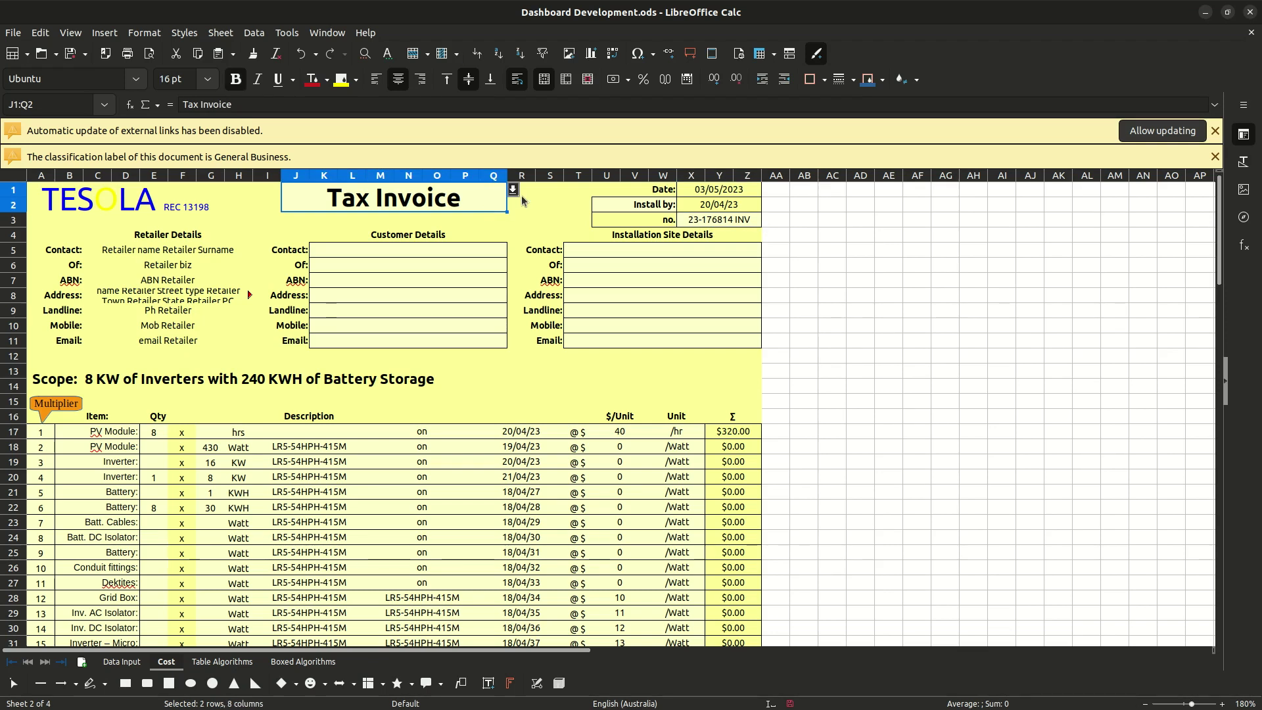
click(512, 190)
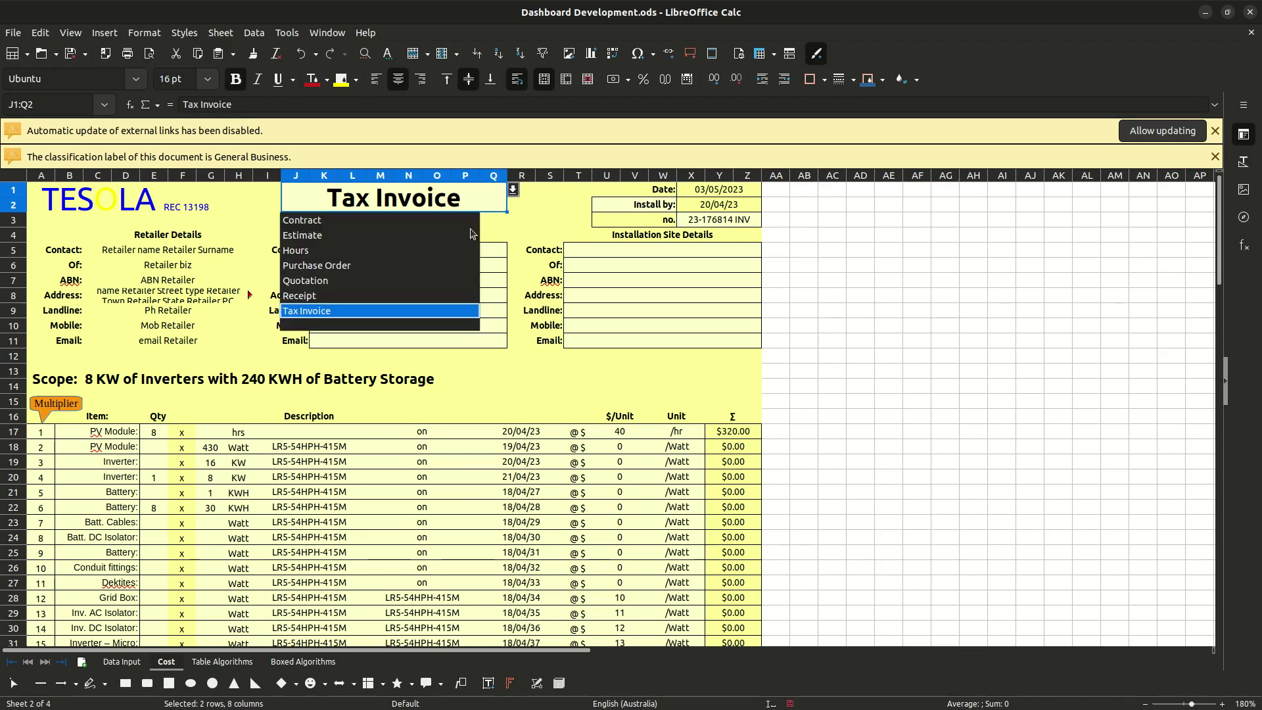
click(377, 297)
Set the document number to 23-176814 RCPT
scroll(447, 501, down, 14)
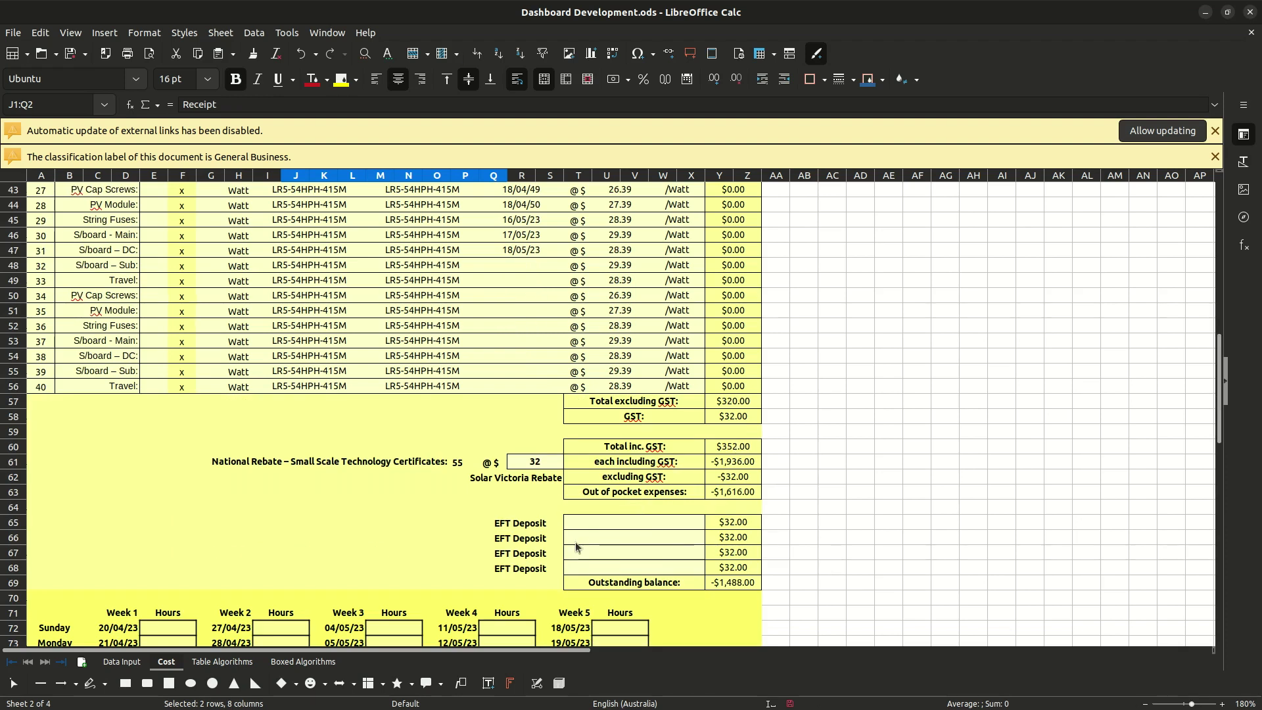
click(518, 528)
scroll(608, 523, up, 12)
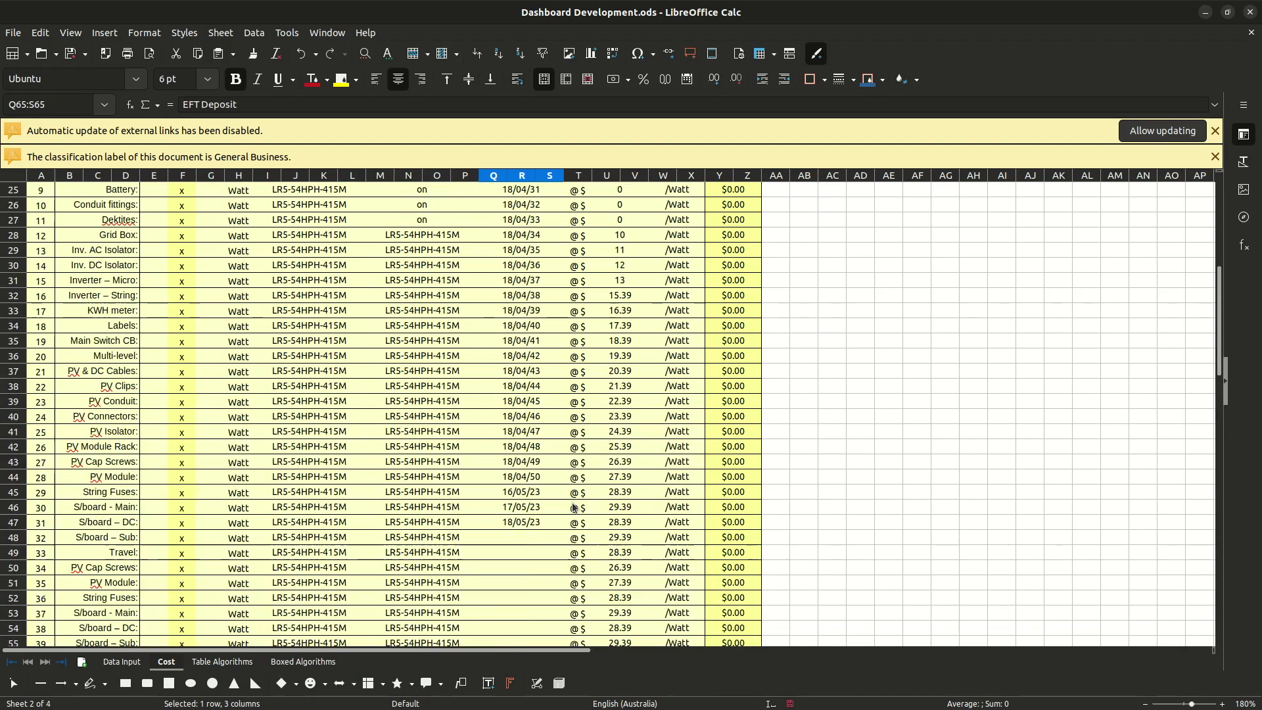
scroll(581, 490, down, 12)
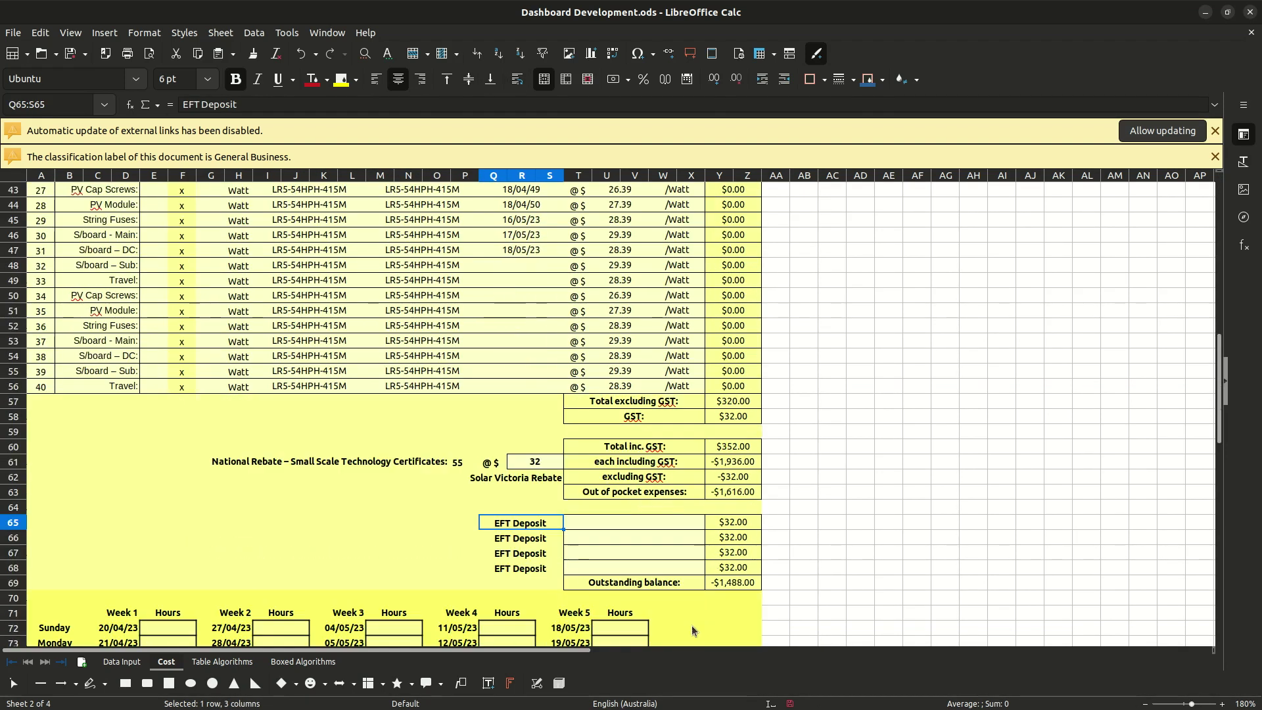
scroll(690, 581, up, 14)
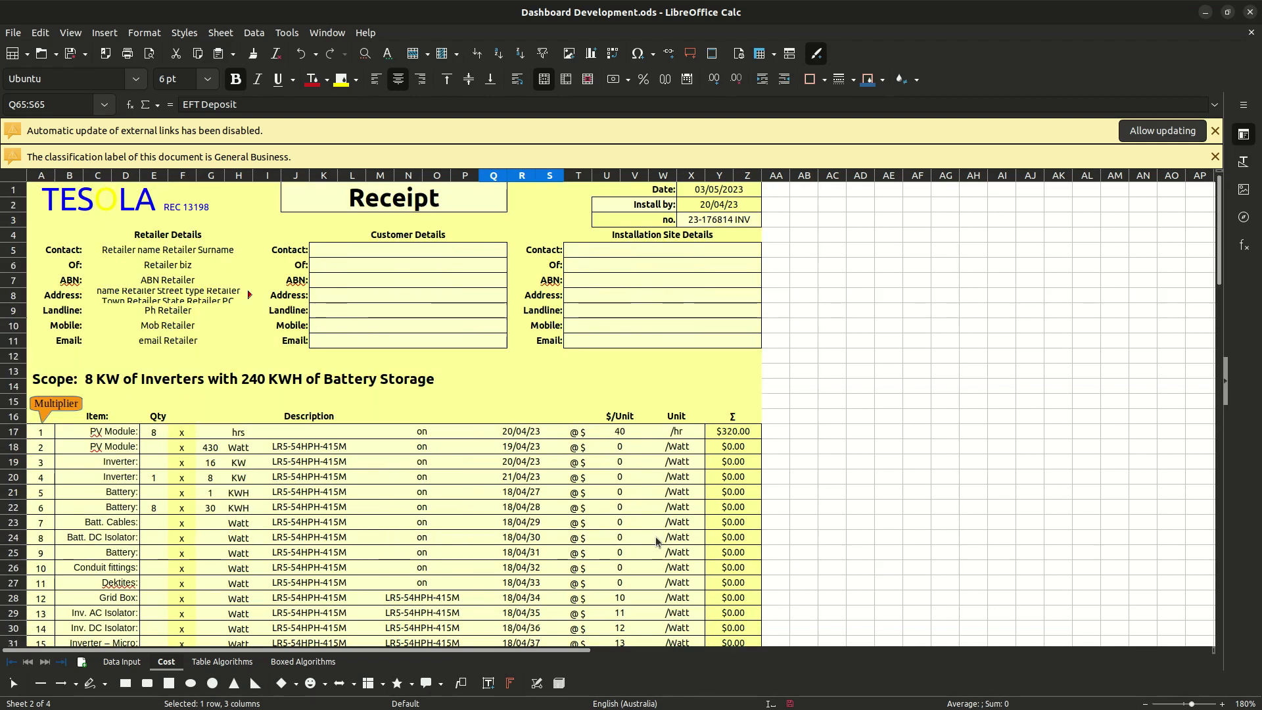
click(736, 221)
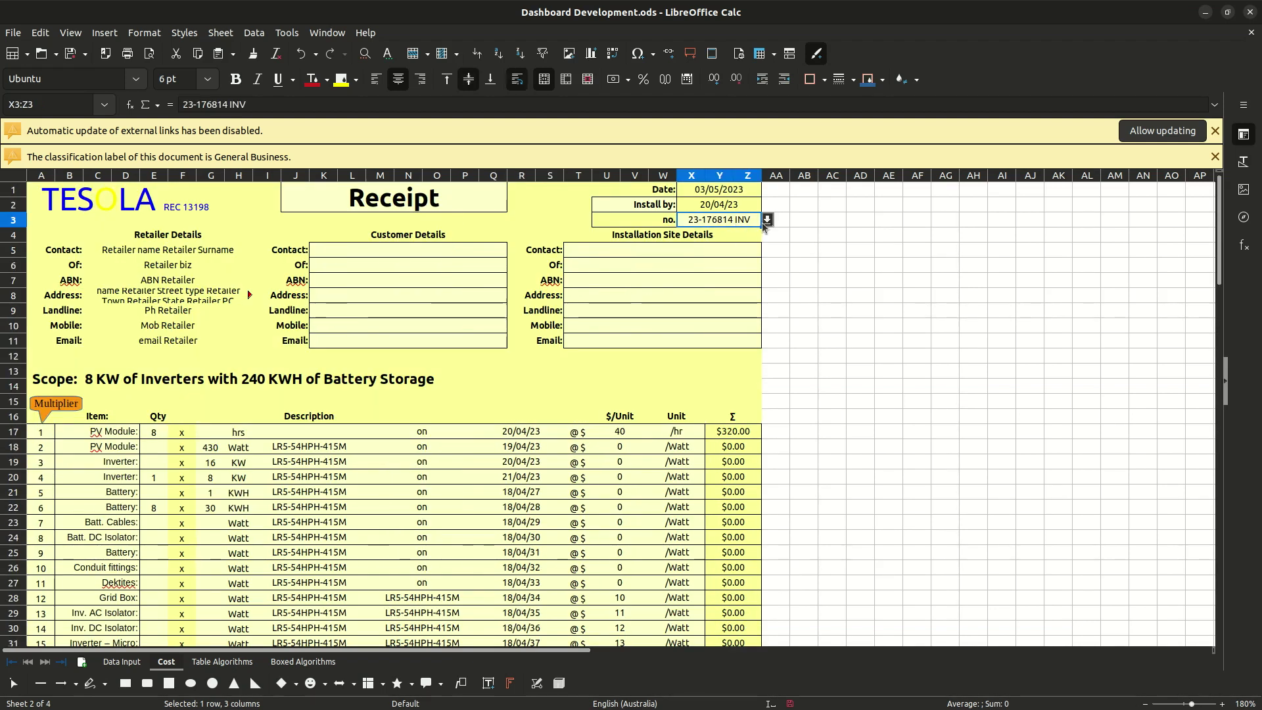
click(767, 219)
click(723, 251)
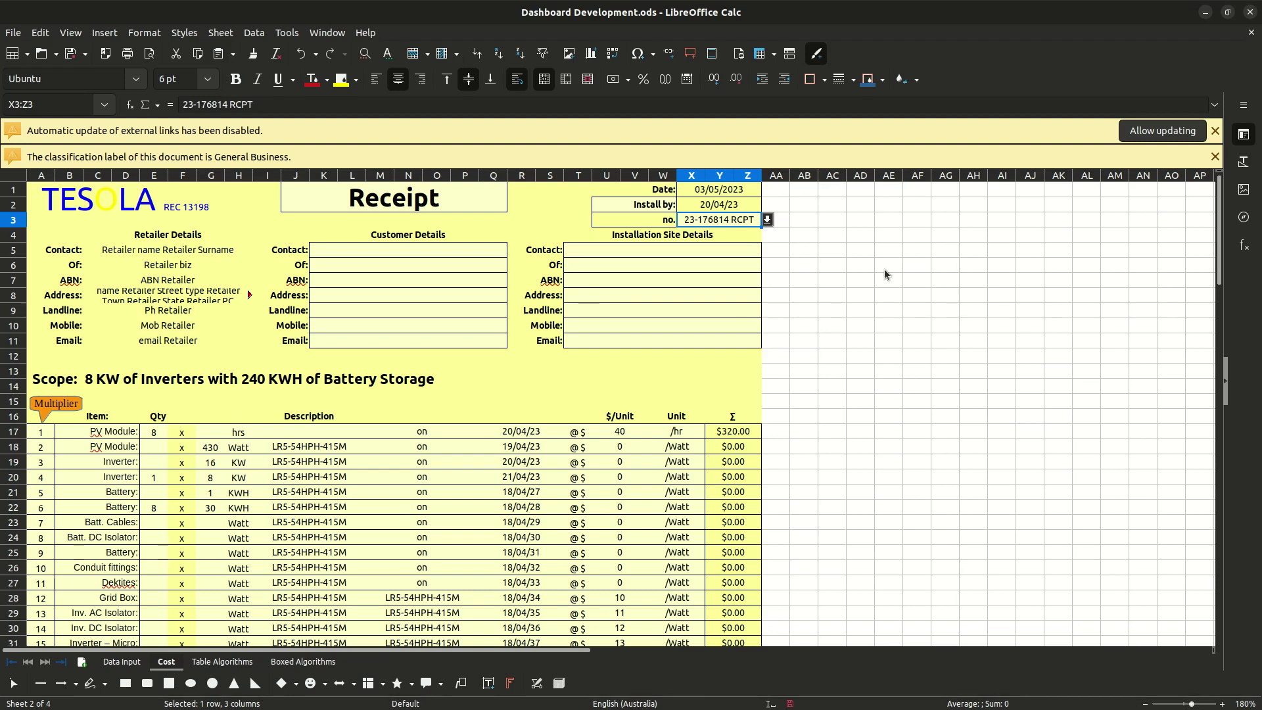
Dismiss the external-links and classification infobars, then review the Receipt title's type list
click(1215, 132)
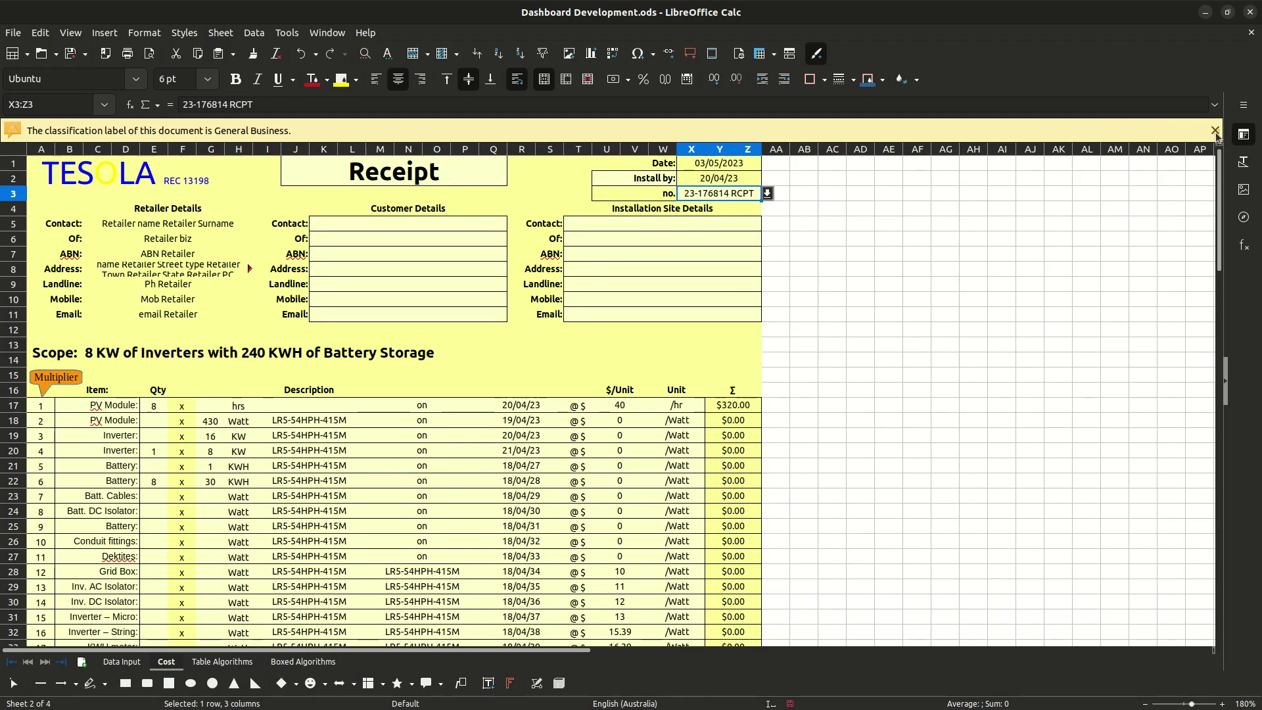
click(1215, 130)
click(472, 157)
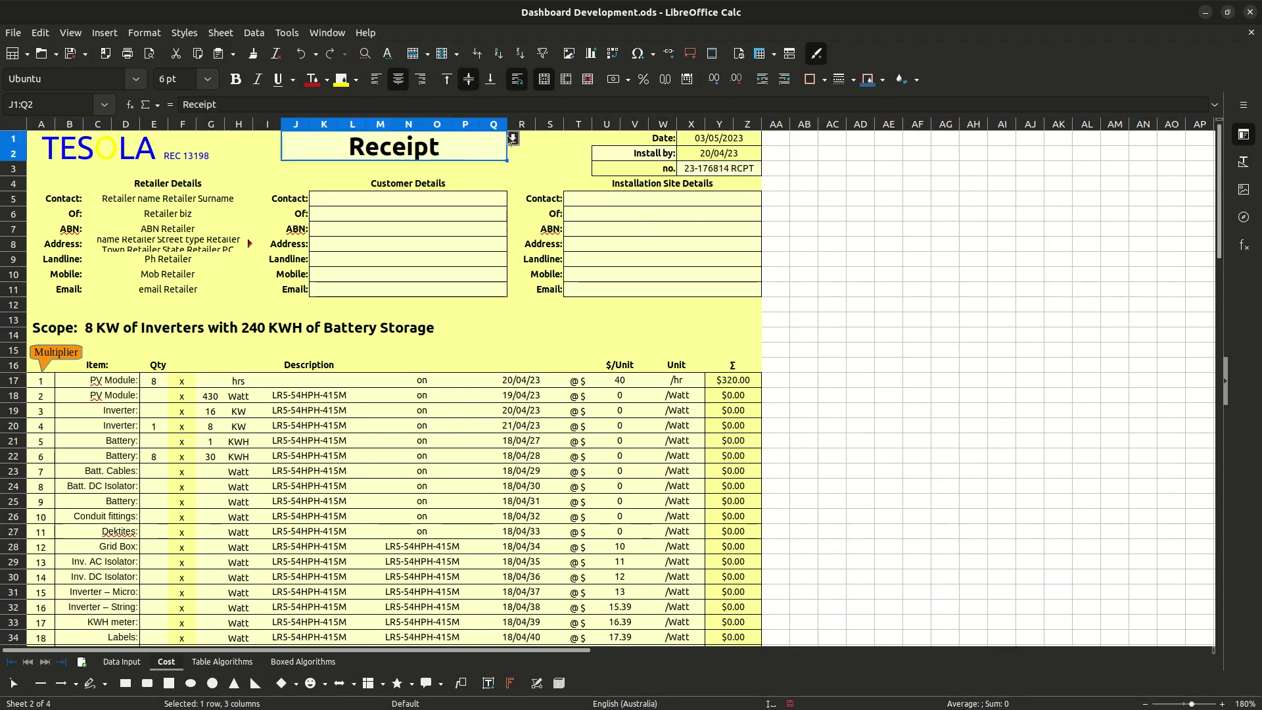
click(511, 140)
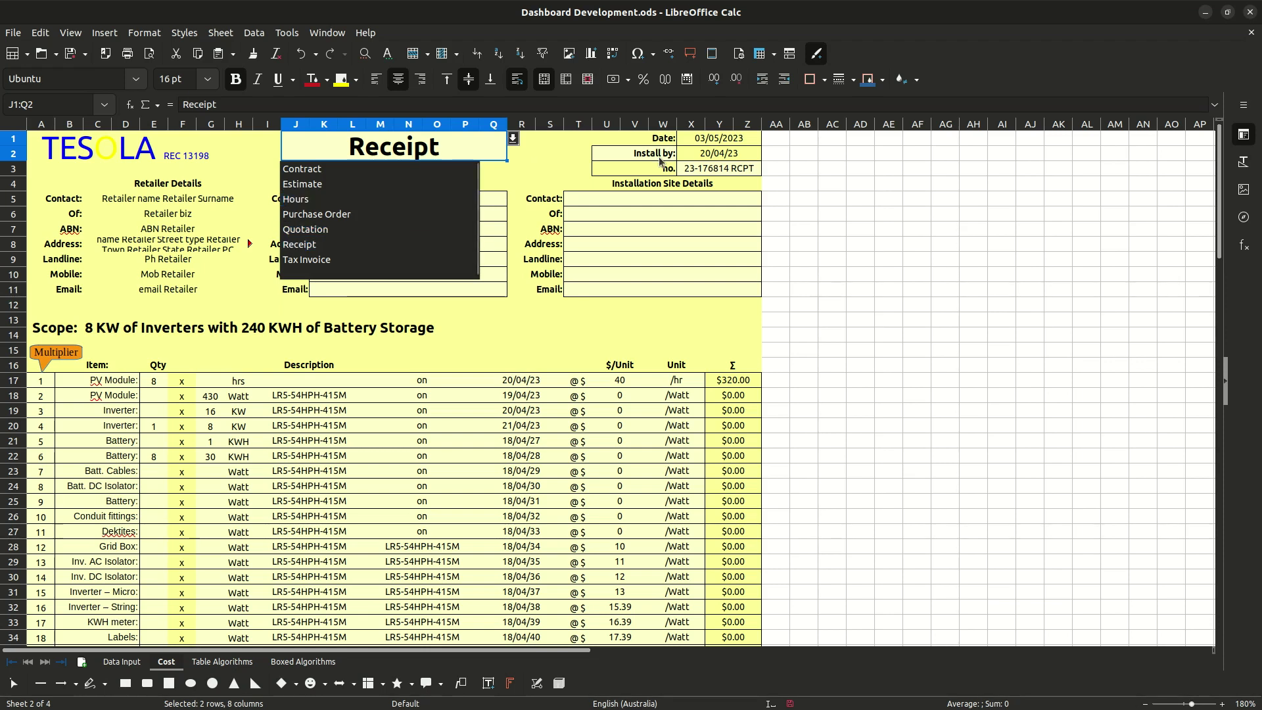
click(736, 175)
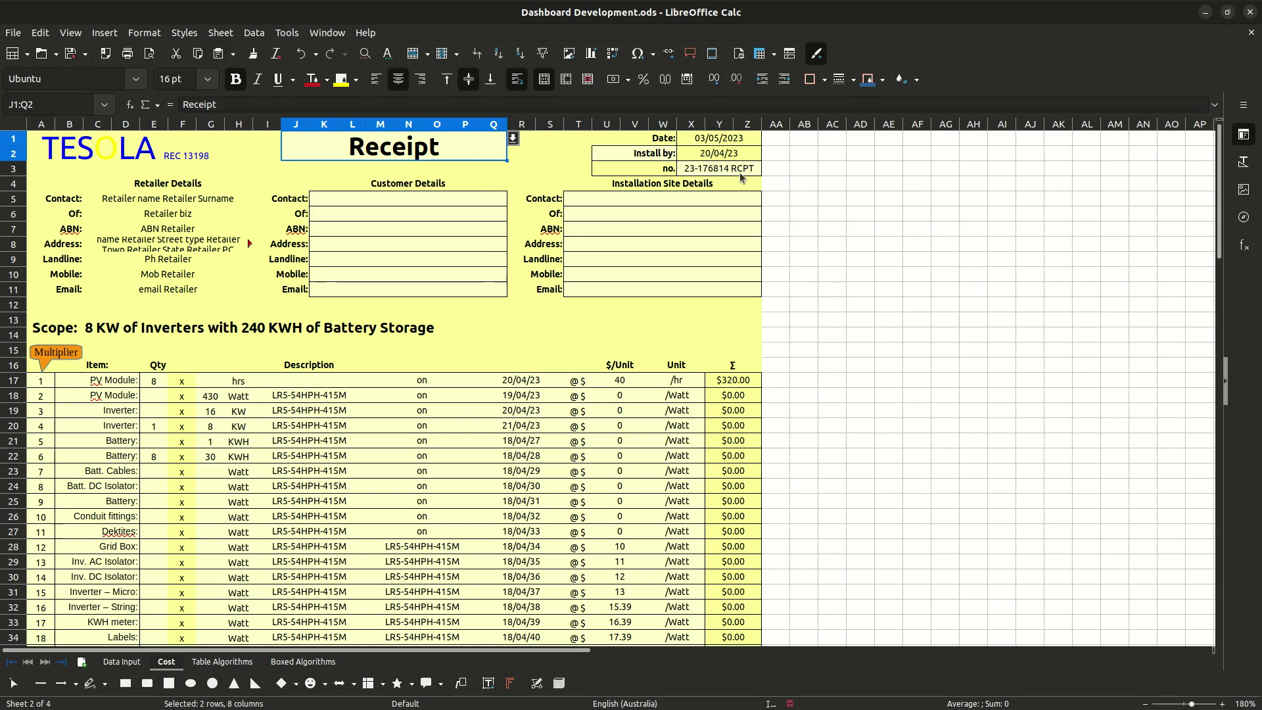
click(513, 140)
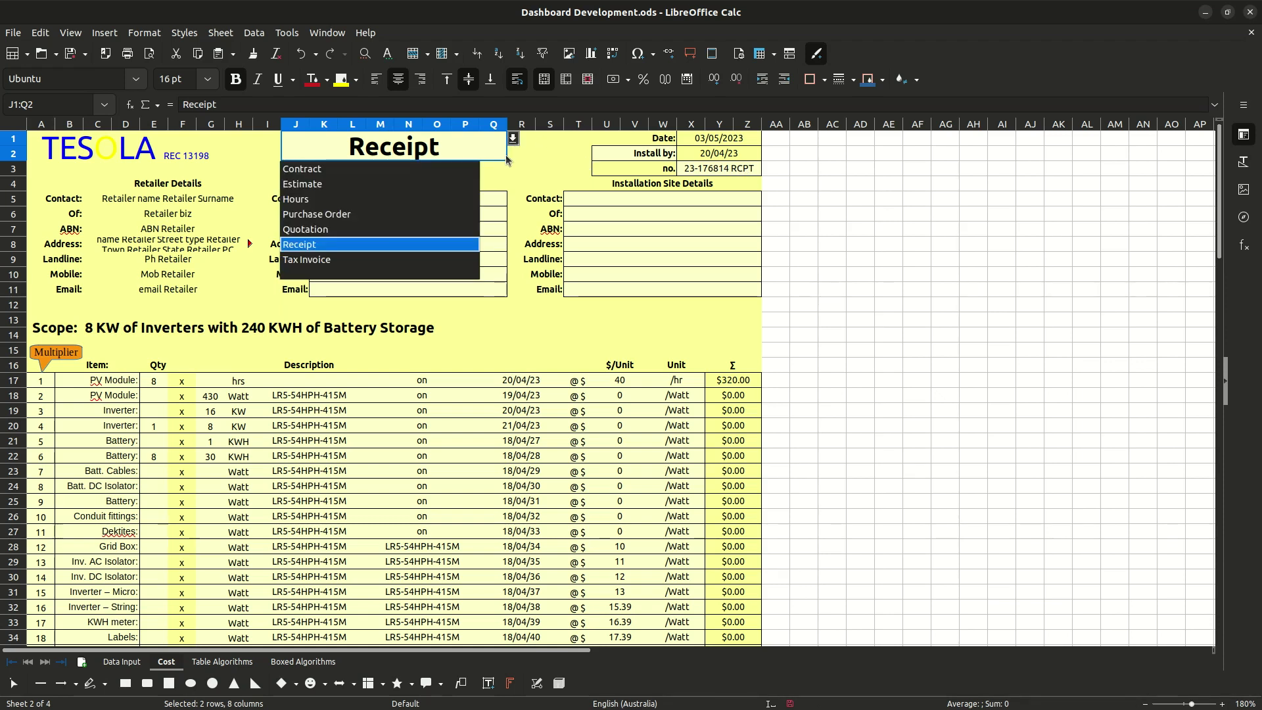
click(934, 250)
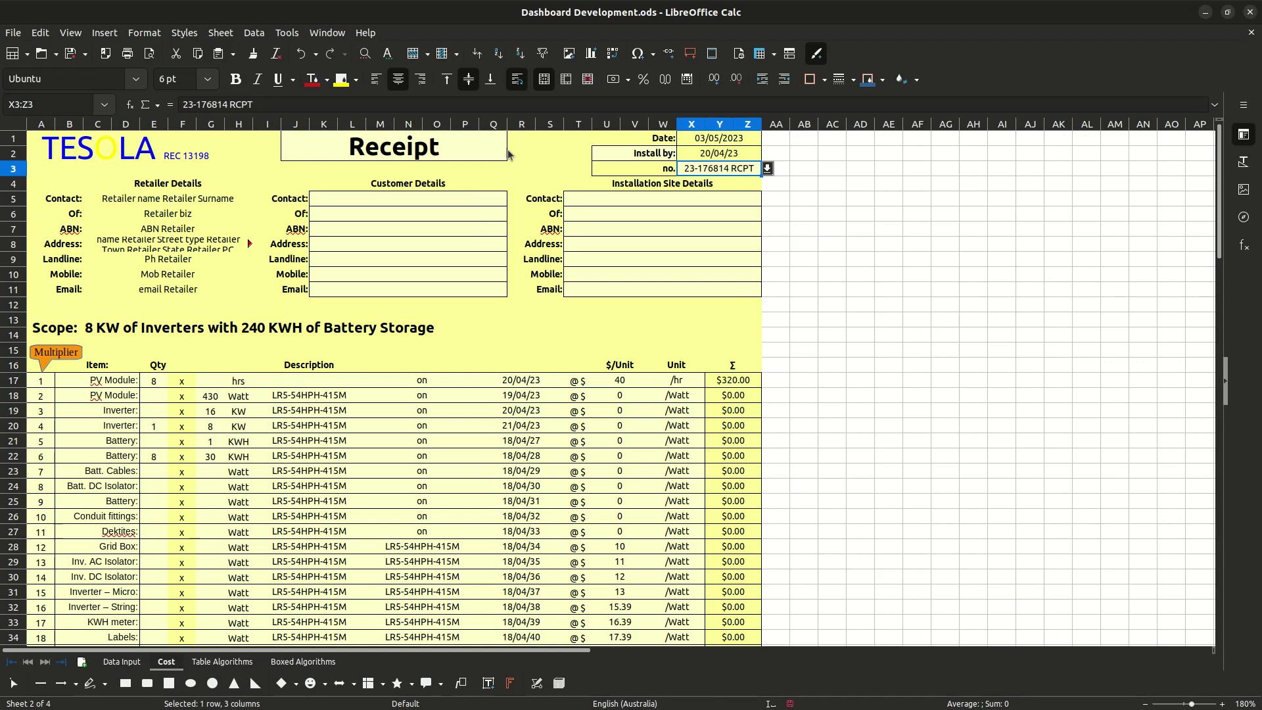
click(513, 140)
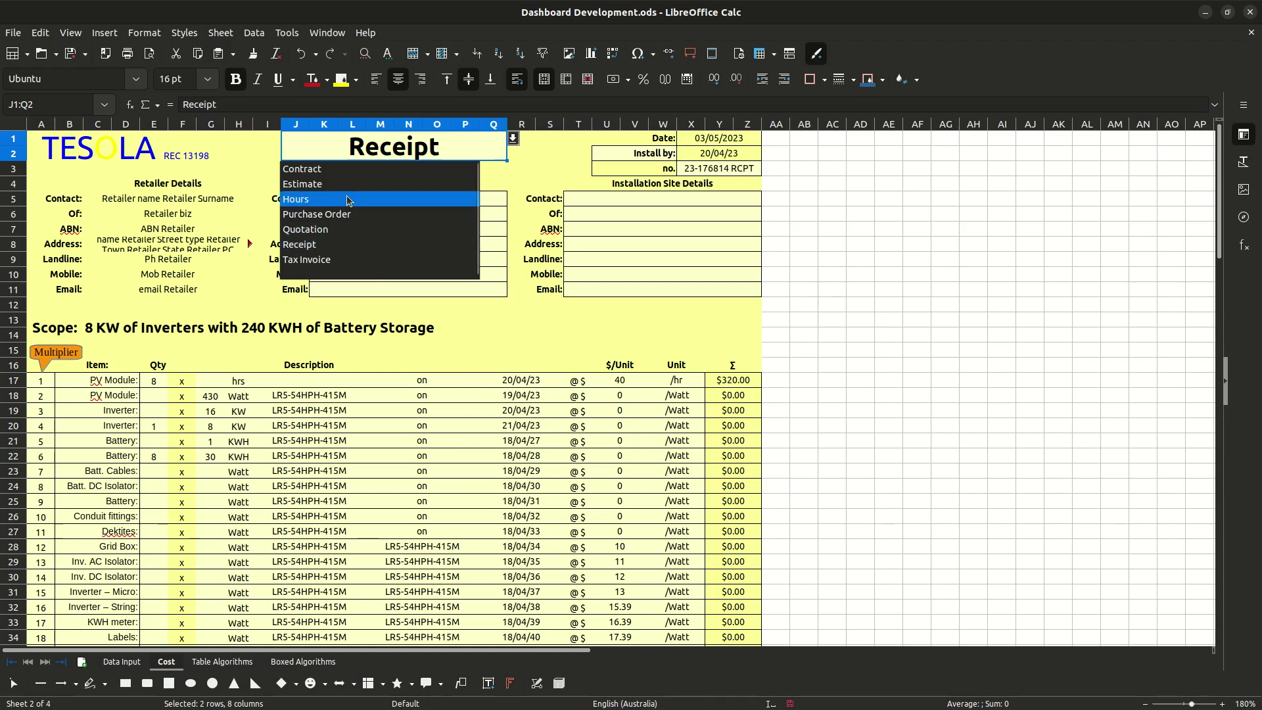
Set the title to Quotation with number 23-176831 QTE, then view Boxed Algorithms
click(342, 230)
click(720, 168)
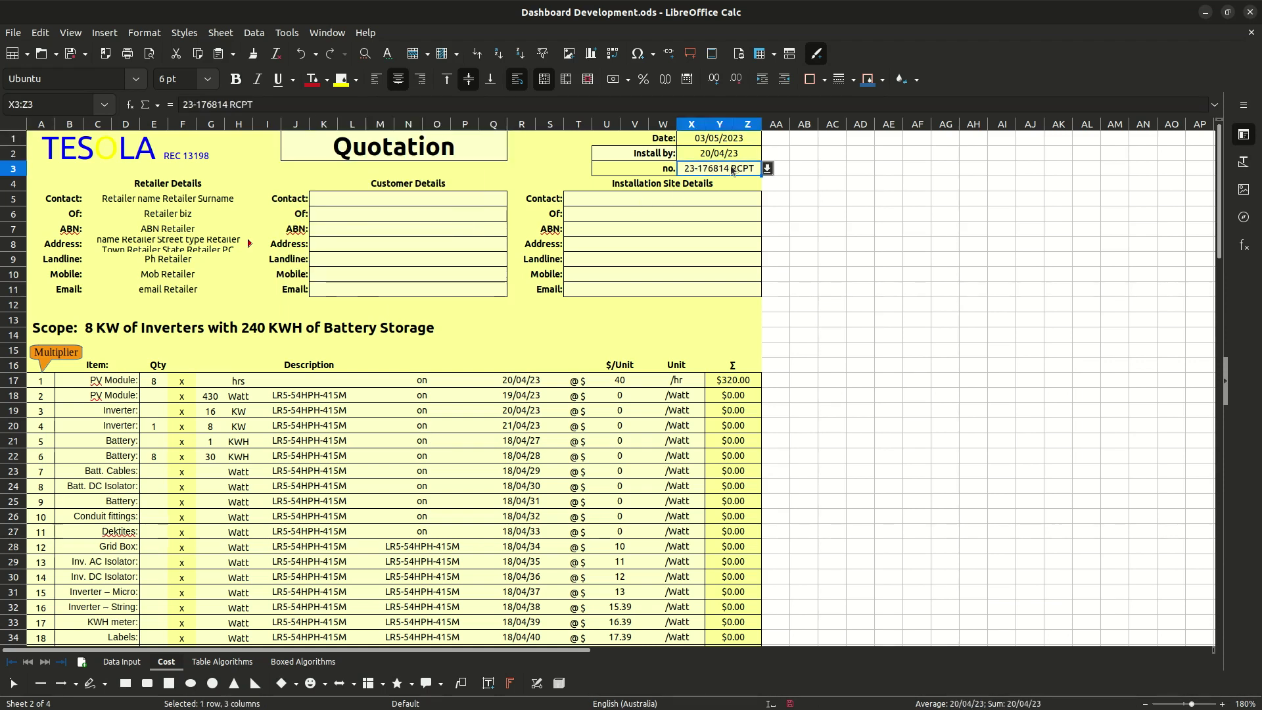
click(768, 169)
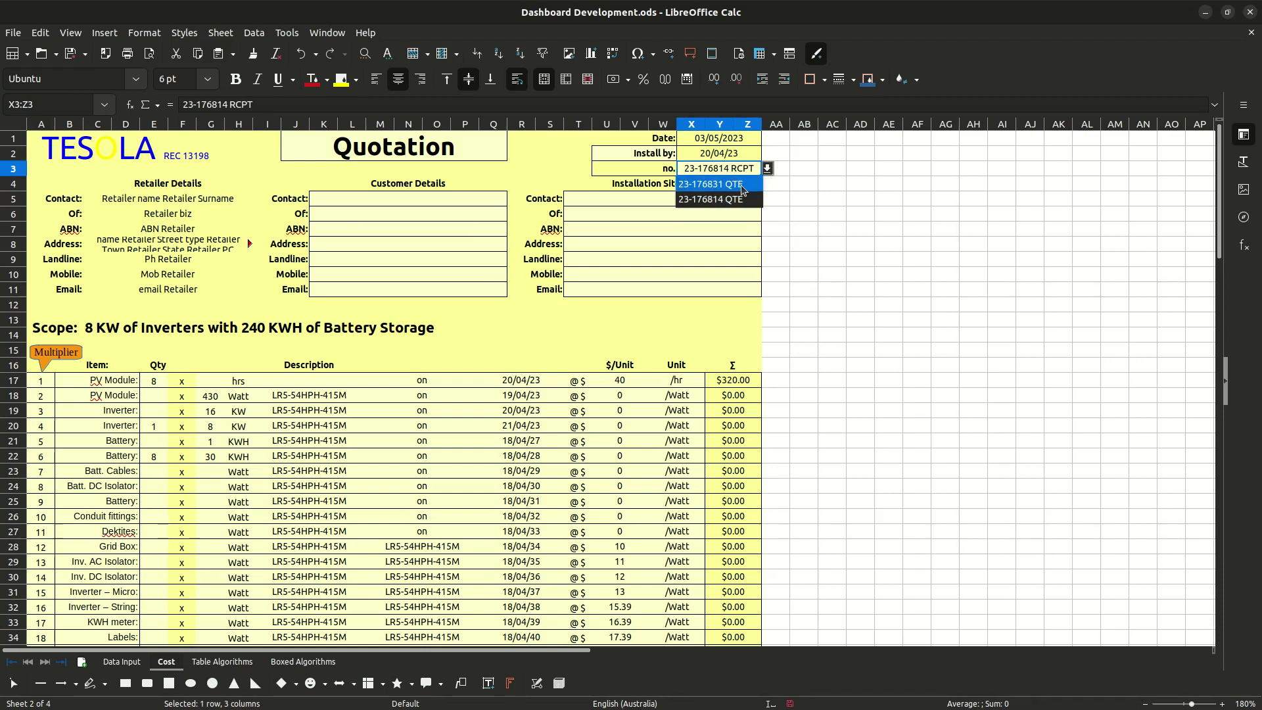
click(743, 190)
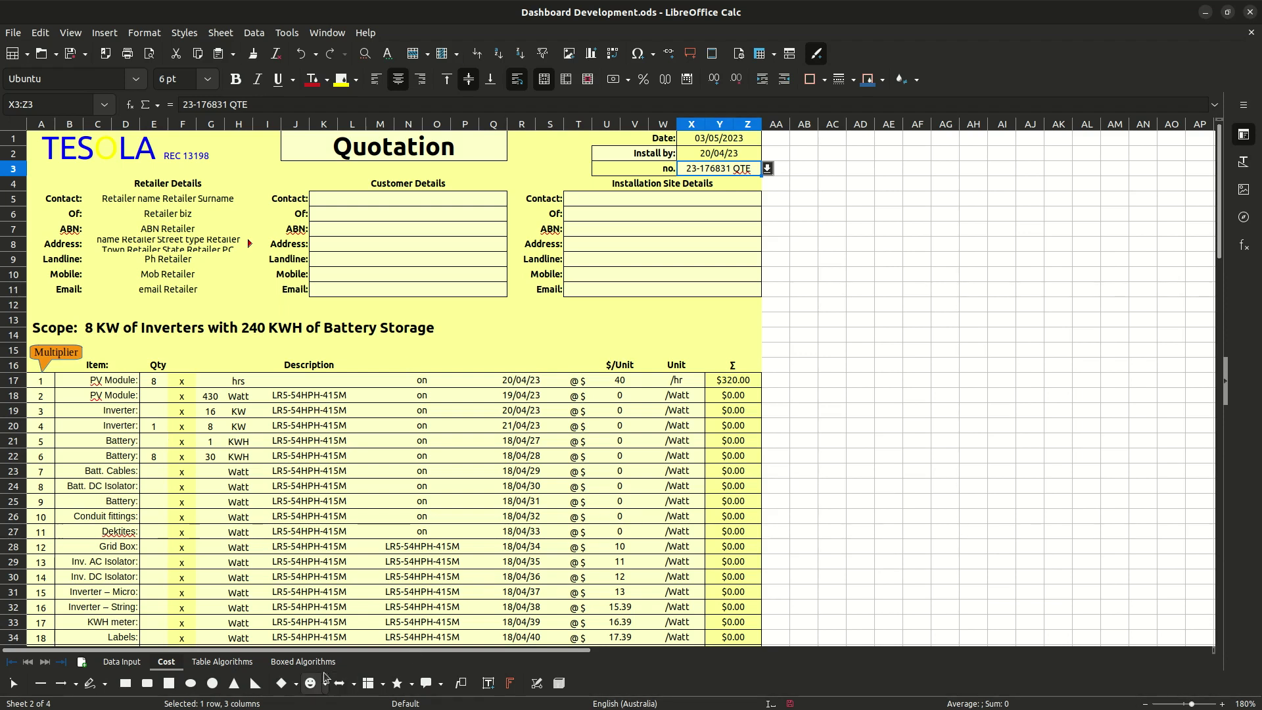
click(303, 661)
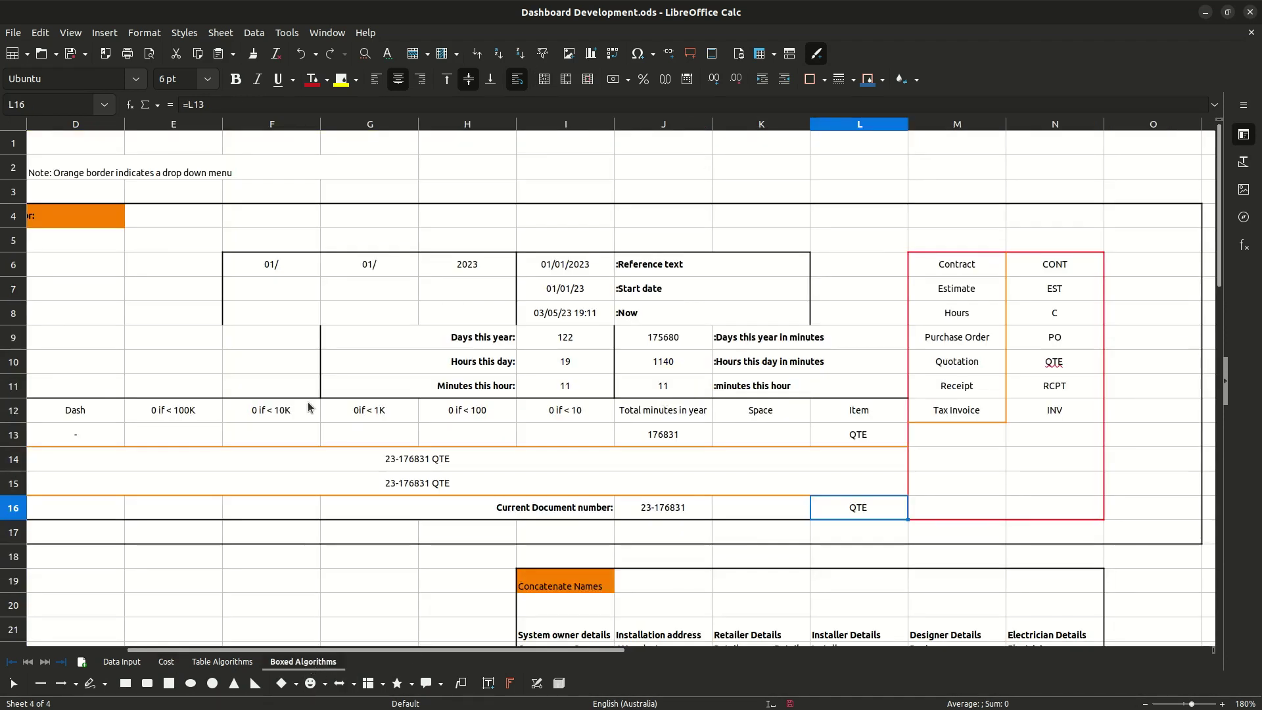